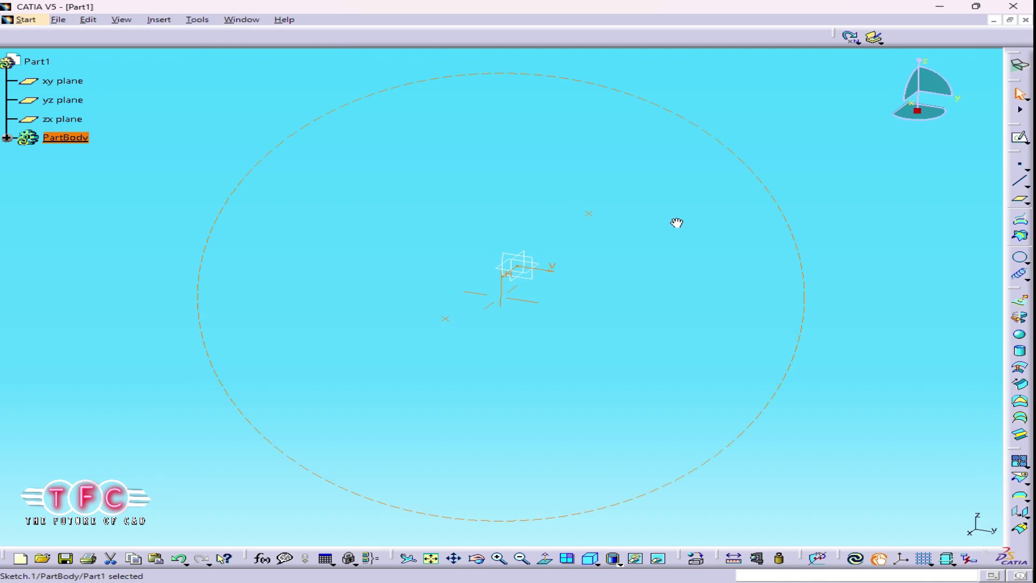
# Step: Create a point-direction line from the farther sketch point along the Z component, ending at 10 mm
pyautogui.click(701, 261)
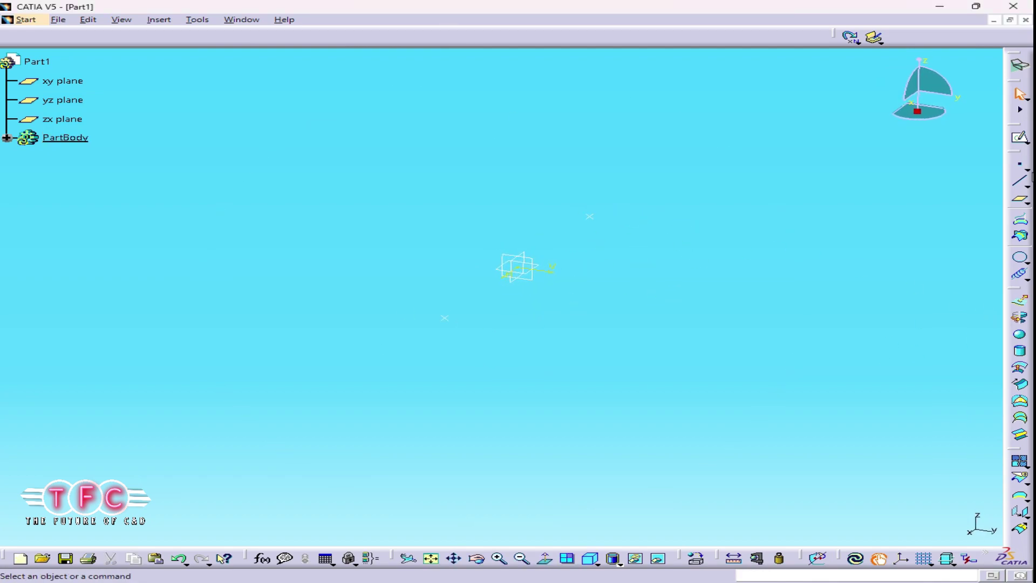
pyautogui.click(1019, 181)
pyautogui.click(590, 215)
pyautogui.click(889, 340)
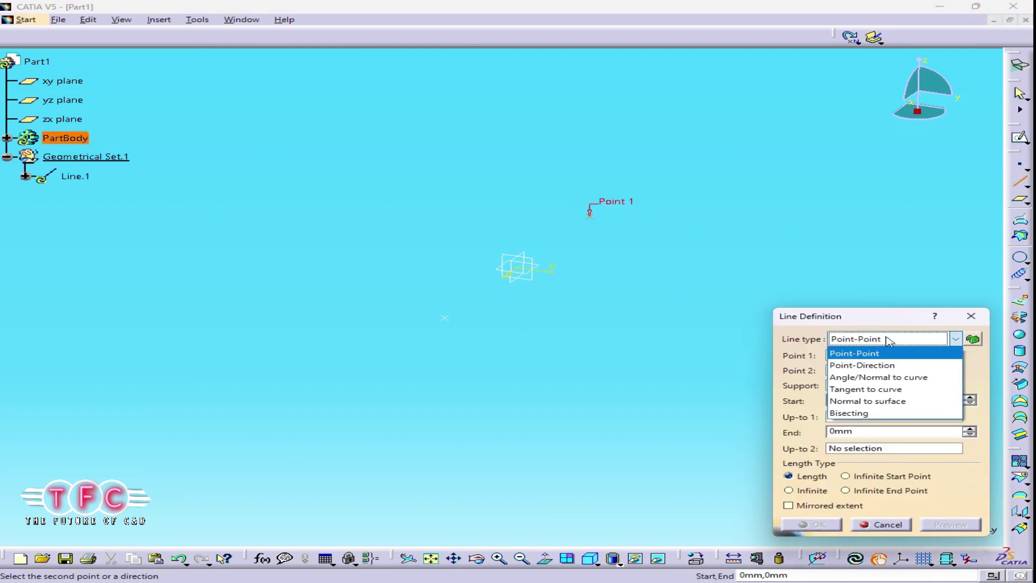
pyautogui.click(867, 365)
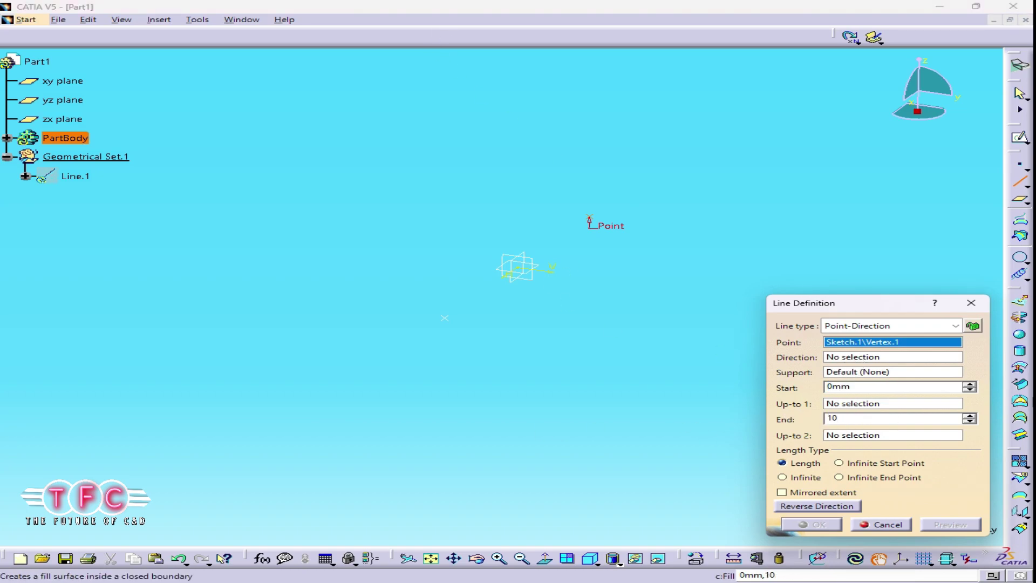
pyautogui.rightClick(856, 357)
pyautogui.click(890, 418)
pyautogui.moveTo(936, 54); pyautogui.dragTo(615, 328, button='middle')
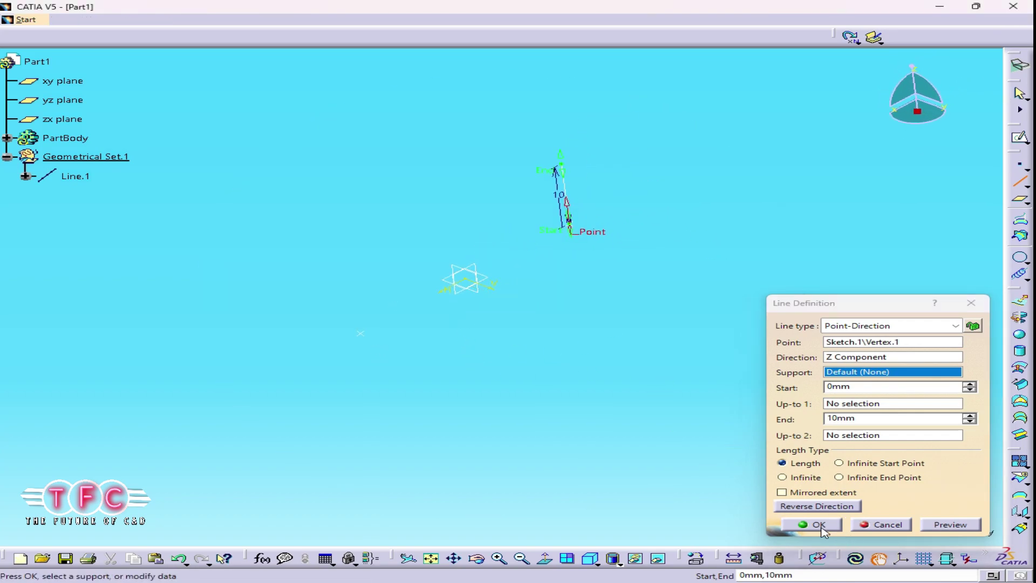
pyautogui.click(818, 524)
# Step: Create a second point-direction line from the other sketch point along the Z component, 10 mm long
pyautogui.moveTo(499, 414); pyautogui.dragTo(610, 389, button='middle')
pyautogui.click(1019, 181)
pyautogui.click(463, 327)
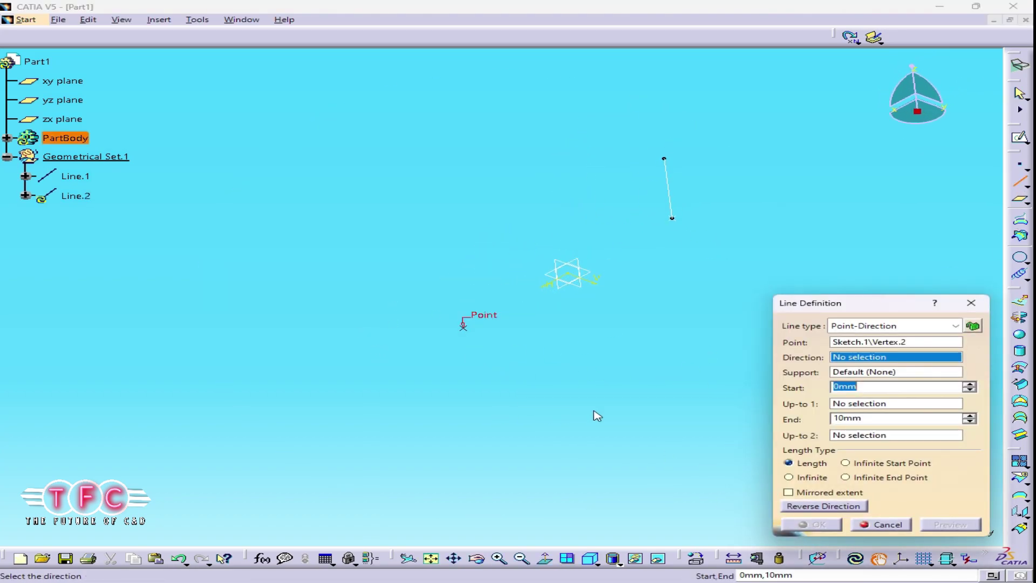
pyautogui.rightClick(883, 358)
pyautogui.click(893, 409)
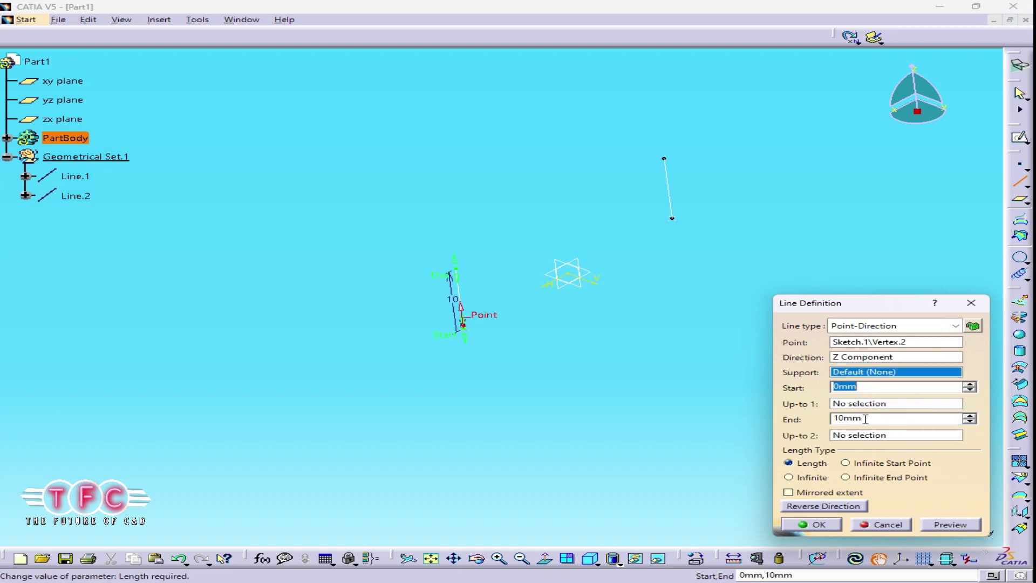
pyautogui.click(818, 524)
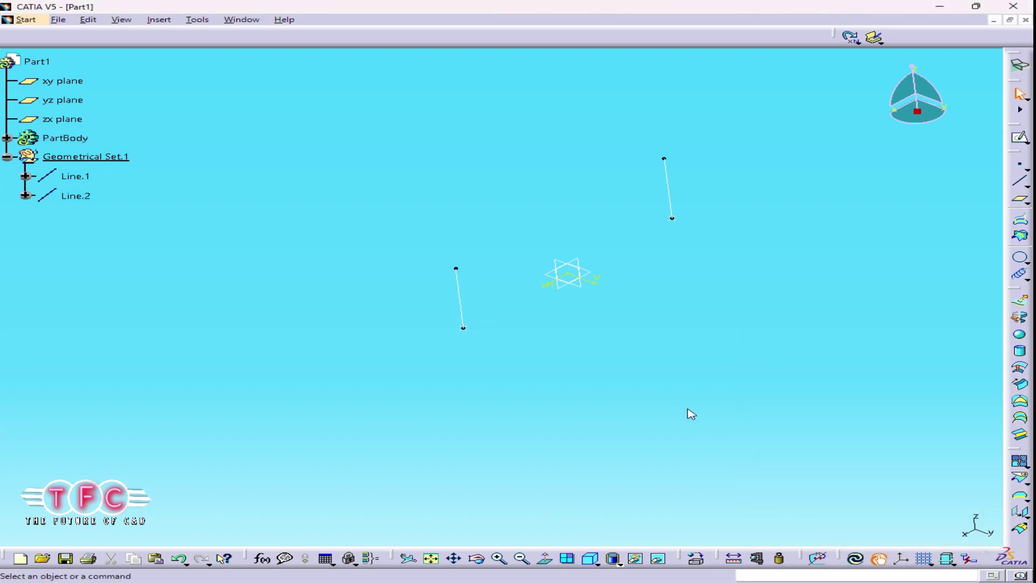
# Step: Create a reference plane offset 25 mm above the xy plane
pyautogui.click(1019, 198)
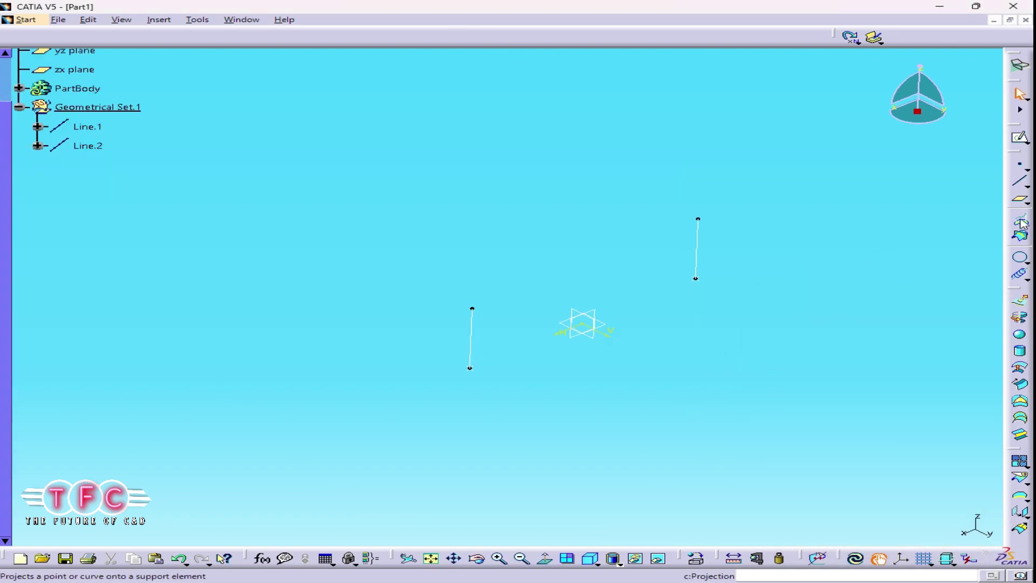
pyautogui.click(608, 323)
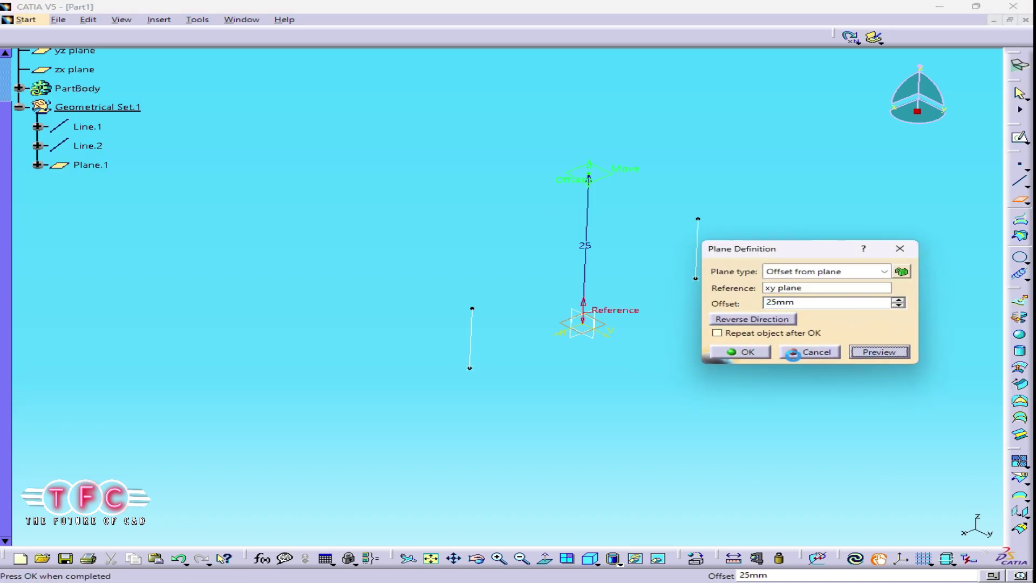
pyautogui.click(740, 352)
# Step: Sketch two points on opposite sides of the offset plane's origin, setting their distance from the horizontal axis
pyautogui.click(594, 179)
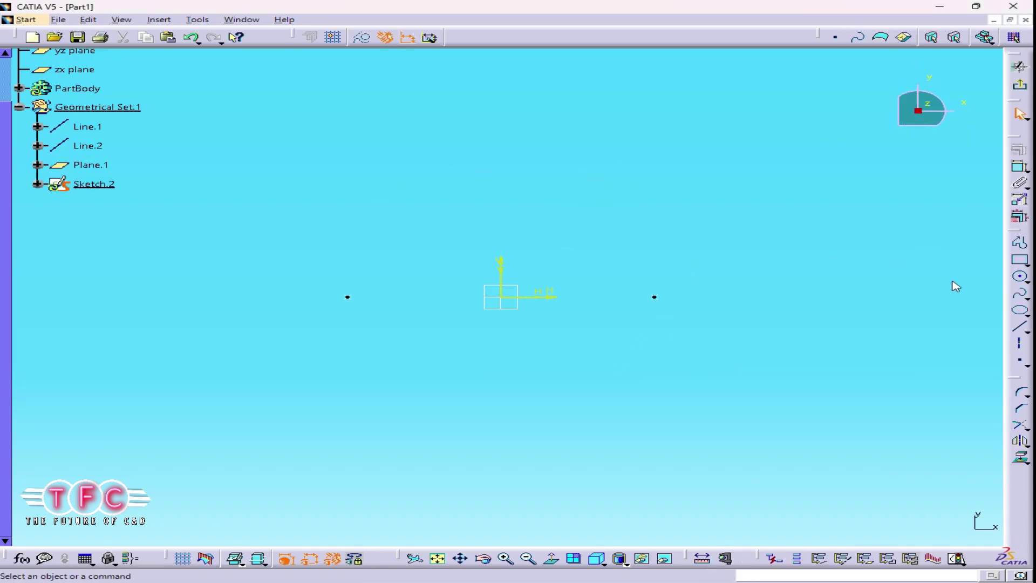
pyautogui.click(1021, 363)
pyautogui.click(505, 160)
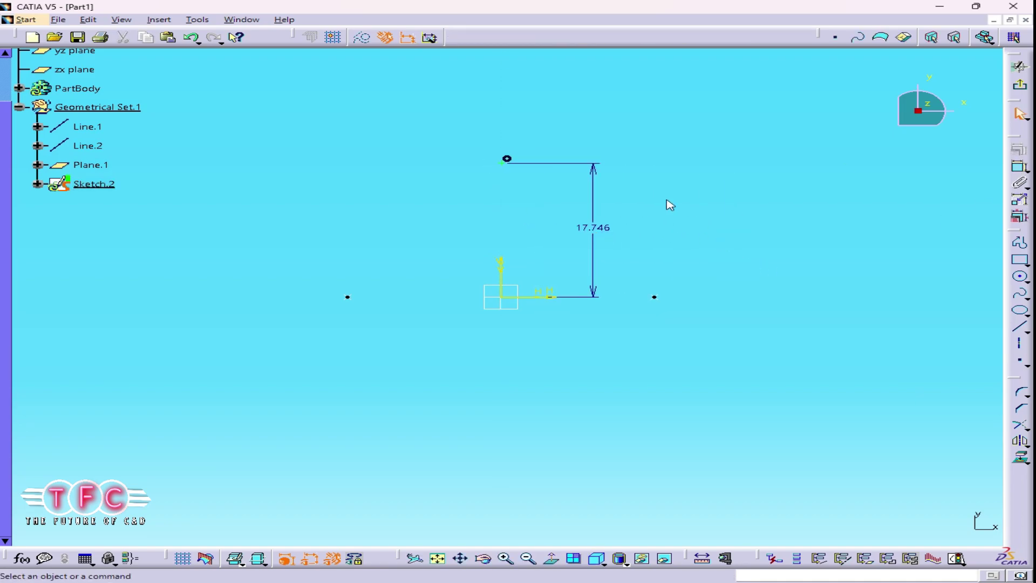
pyautogui.doubleClick(597, 228)
pyautogui.press('Return')
pyautogui.moveTo(767, 243); pyautogui.dragTo(802, 291, button='middle')
pyautogui.moveTo(712, 362)
pyautogui.keyDown('ctrl'); pyautogui.mouseDown(button='middle')
pyautogui.moveTo(710, 400)
pyautogui.moveTo(527, 450)
pyautogui.mouseUp(button='middle'); pyautogui.keyUp('ctrl')
pyautogui.click(1019, 66)
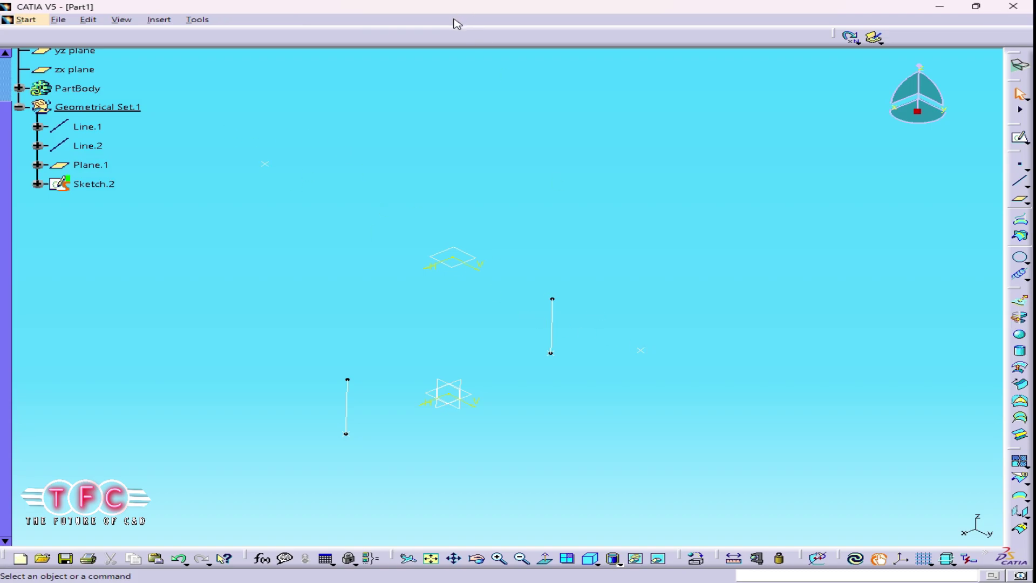
# Step: Create a height-and-pitch helix about the Z axis from the nearer point of the offset-plane sketch, with pitch and height 50 mm
pyautogui.click(1020, 274)
pyautogui.click(939, 314)
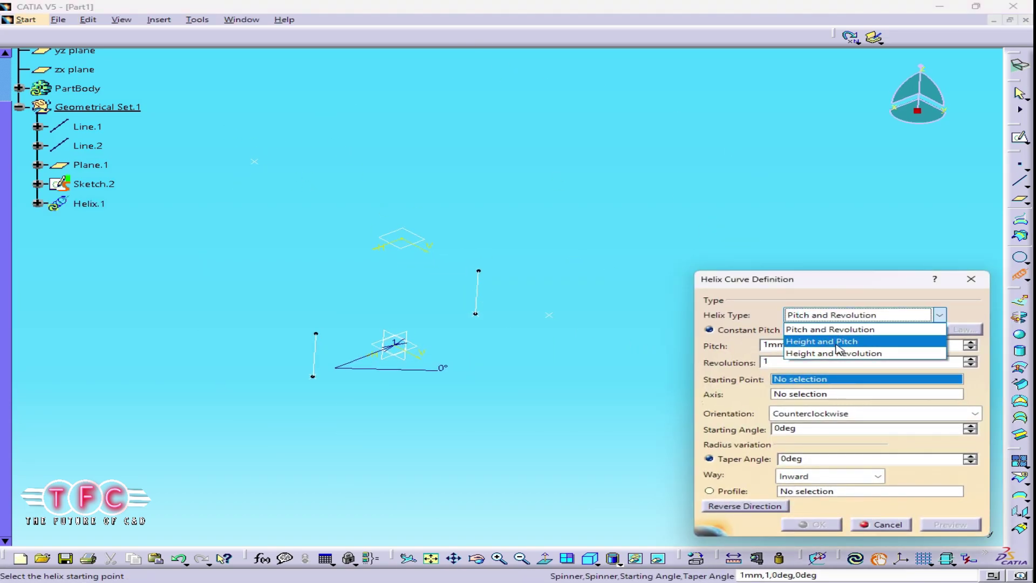
pyautogui.click(835, 341)
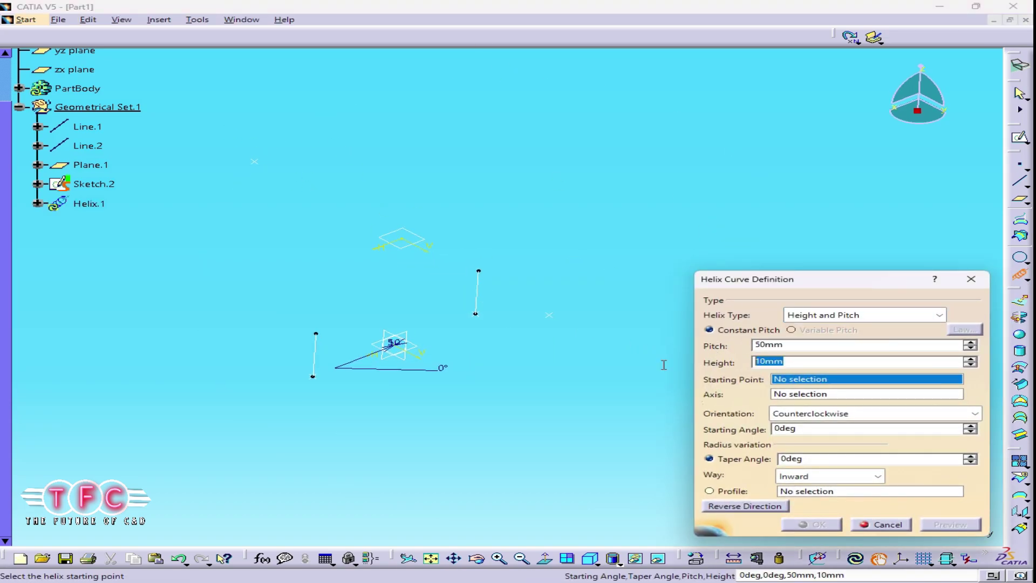
pyautogui.click(550, 314)
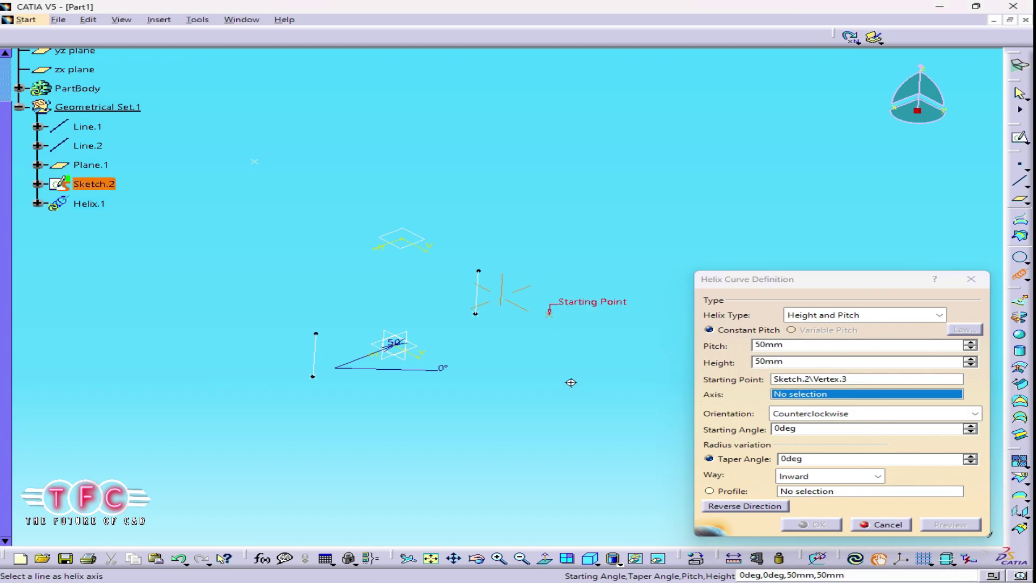
pyautogui.rightClick(789, 398)
pyautogui.click(820, 448)
pyautogui.moveTo(520, 375); pyautogui.dragTo(605, 390, button='middle')
pyautogui.click(811, 525)
pyautogui.moveTo(700, 397); pyautogui.dragTo(746, 417, button='middle')
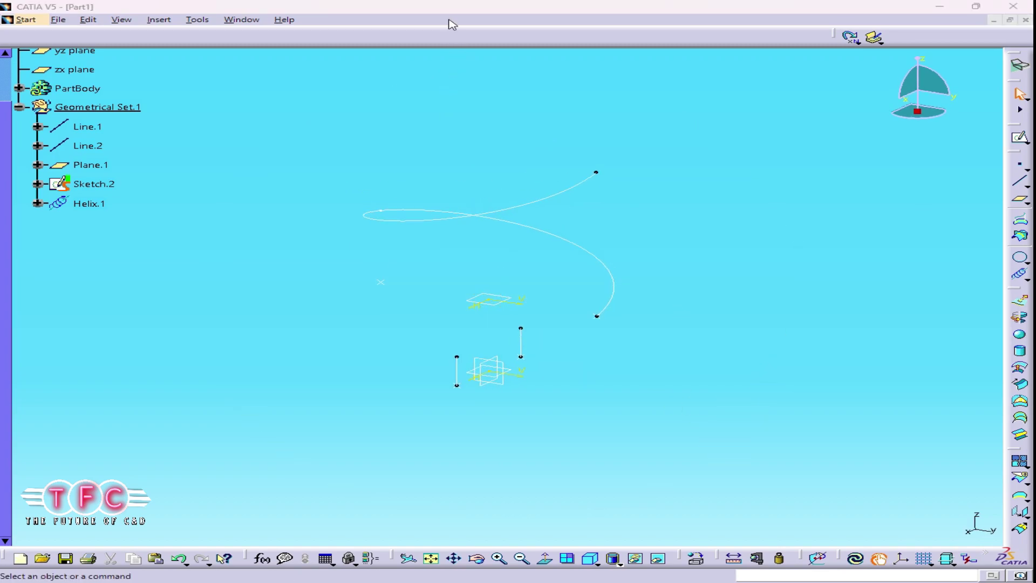
# Step: Create a matching one-turn helix with 50 mm pitch about the Z axis, starting from the opposite sketch point
pyautogui.click(1020, 274)
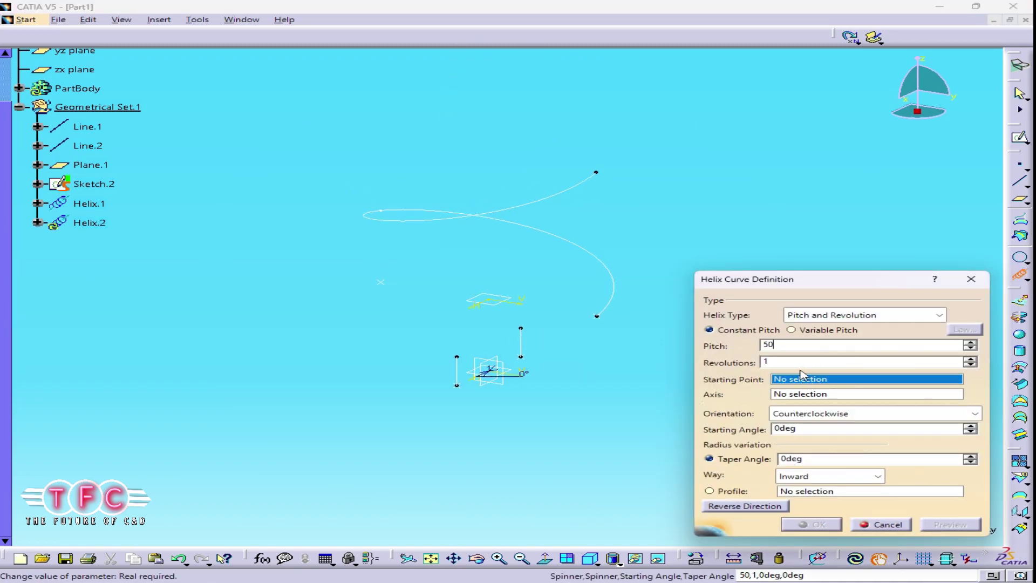
pyautogui.click(381, 282)
pyautogui.rightClick(818, 397)
pyautogui.click(820, 448)
pyautogui.moveTo(227, 346)
pyautogui.mouseDown(button='middle')
pyautogui.moveTo(171, 360)
pyautogui.moveTo(524, 317)
pyautogui.mouseUp(button='middle')
pyautogui.click(744, 506)
pyautogui.moveTo(620, 485); pyautogui.dragTo(680, 506, button='middle')
pyautogui.click(734, 505)
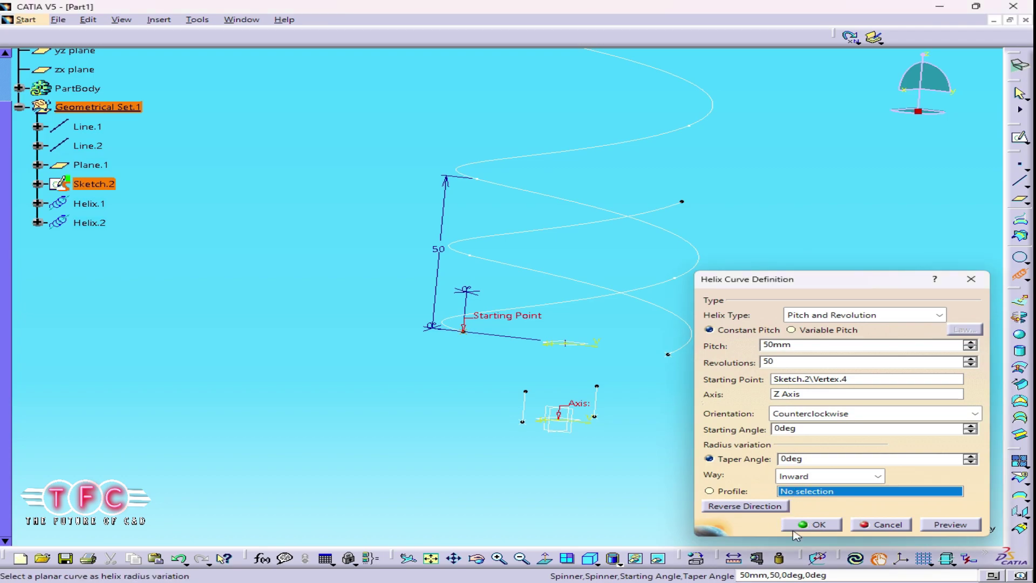
pyautogui.click(819, 524)
# Step: Set up a tangent connect curve between the upper endpoints of the two helices
pyautogui.moveTo(740, 270); pyautogui.dragTo(744, 266, button='middle')
pyautogui.moveTo(447, 32); pyautogui.dragTo(997, 383, button='middle')
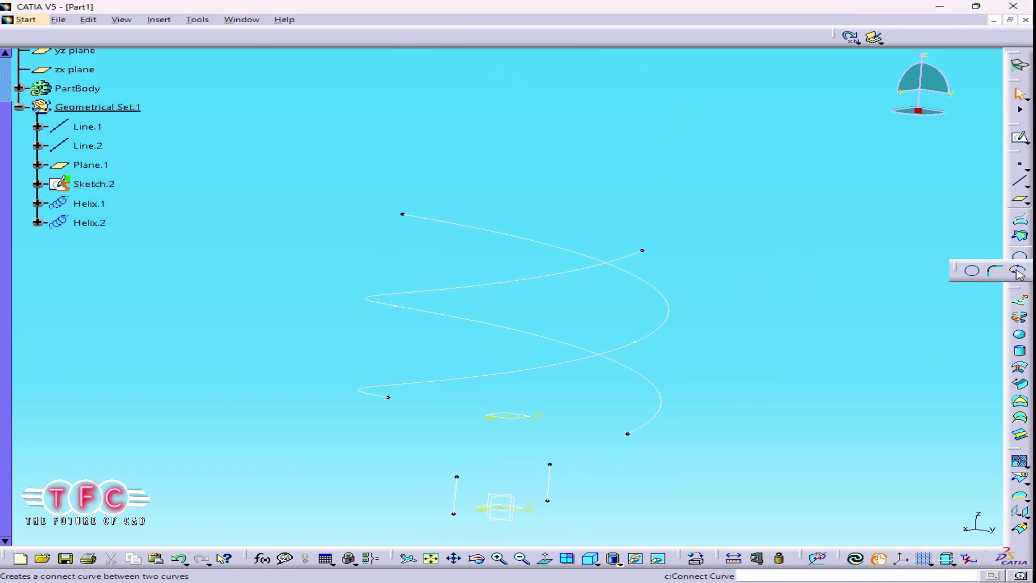
pyautogui.click(1019, 272)
pyautogui.click(403, 215)
pyautogui.click(642, 251)
pyautogui.moveTo(644, 240); pyautogui.dragTo(647, 281, button='middle')
# Step: Adjust the tangent directions at both ends so the connect curve continues each helix smoothly, and create it
pyautogui.click(839, 399)
pyautogui.scroll(-1, 609, 238)
pyautogui.moveTo(610, 238); pyautogui.dragTo(652, 220, button='middle')
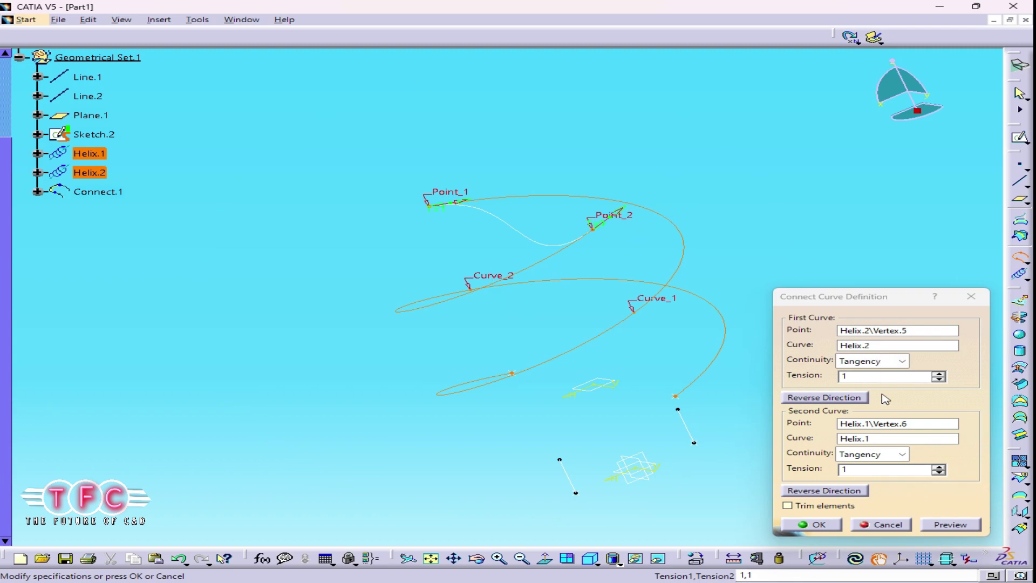
pyautogui.click(832, 494)
pyautogui.moveTo(701, 402); pyautogui.dragTo(601, 350, button='middle')
pyautogui.click(820, 397)
pyautogui.moveTo(615, 270); pyautogui.dragTo(579, 411, button='middle')
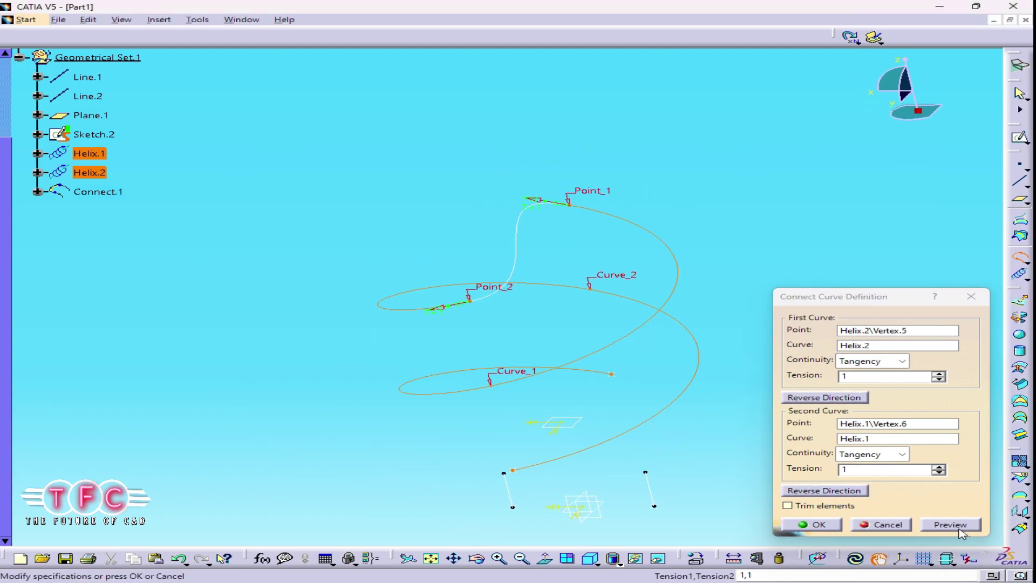
pyautogui.click(817, 524)
pyautogui.moveTo(752, 345); pyautogui.dragTo(712, 321, button='middle')
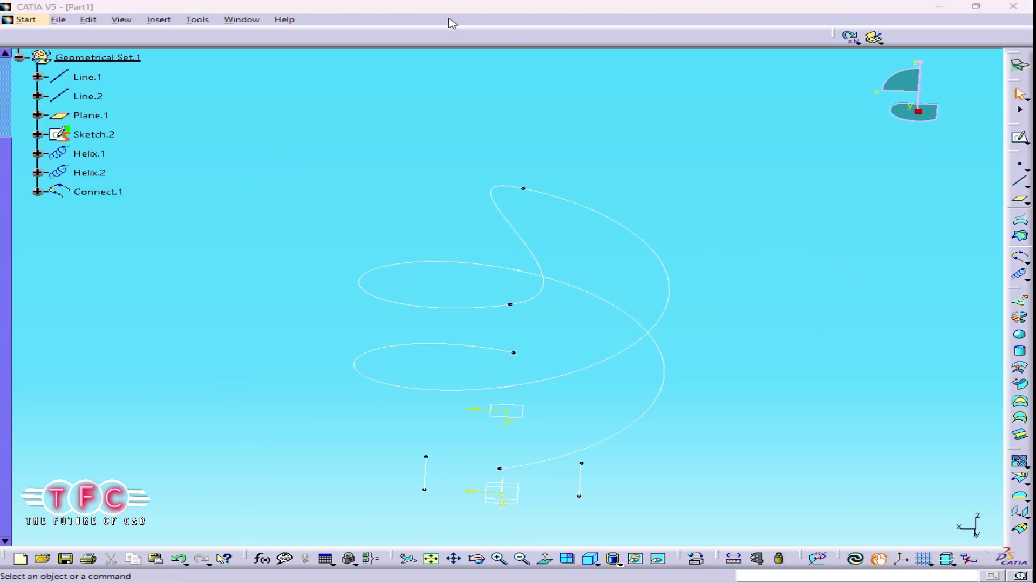
pyautogui.click(1020, 260)
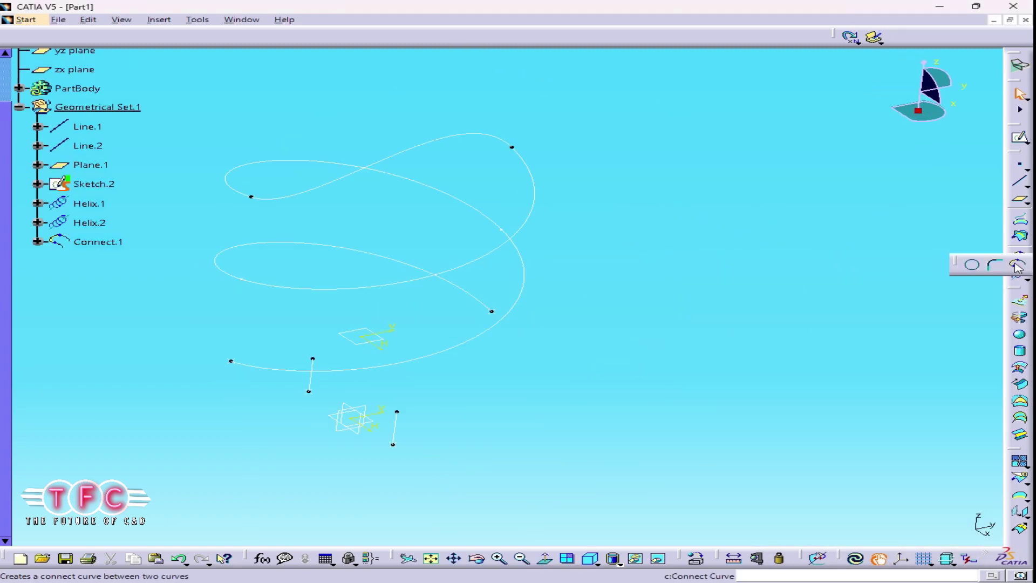
pyautogui.click(1017, 267)
pyautogui.moveTo(485, 377); pyautogui.dragTo(462, 390, button='middle')
pyautogui.moveTo(510, 314); pyautogui.dragTo(511, 307, button='middle')
pyautogui.click(509, 307)
pyautogui.moveTo(498, 378); pyautogui.dragTo(431, 309, button='middle')
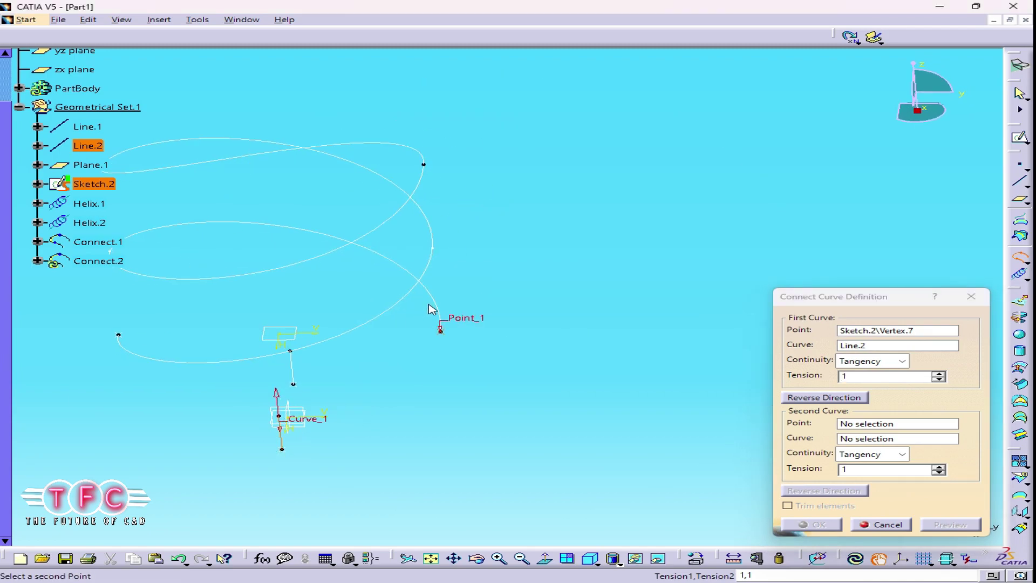
pyautogui.moveTo(558, 426); pyautogui.dragTo(761, 426, button='middle')
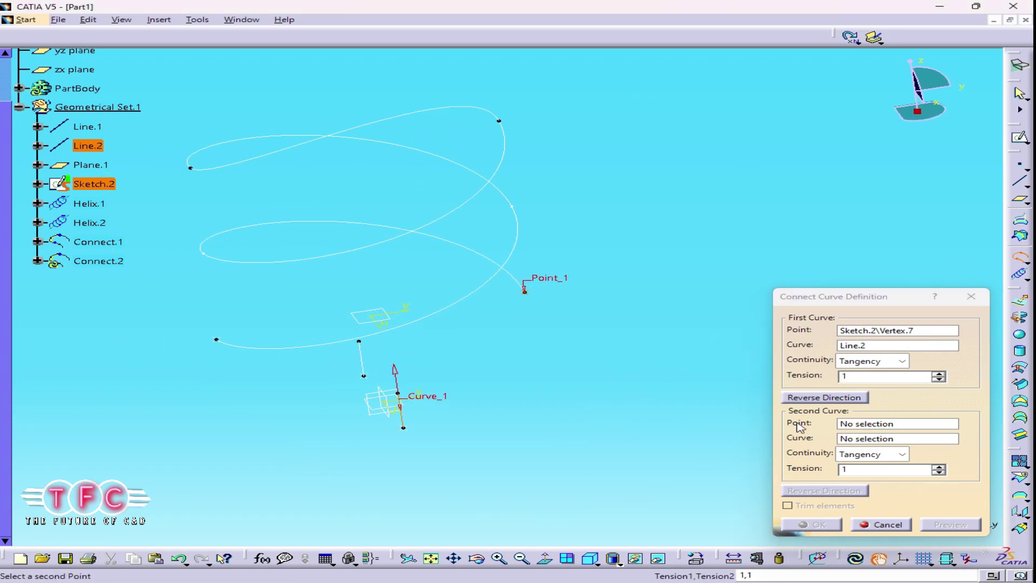
pyautogui.moveTo(396, 416); pyautogui.dragTo(419, 349, button='middle')
pyautogui.press('Escape')
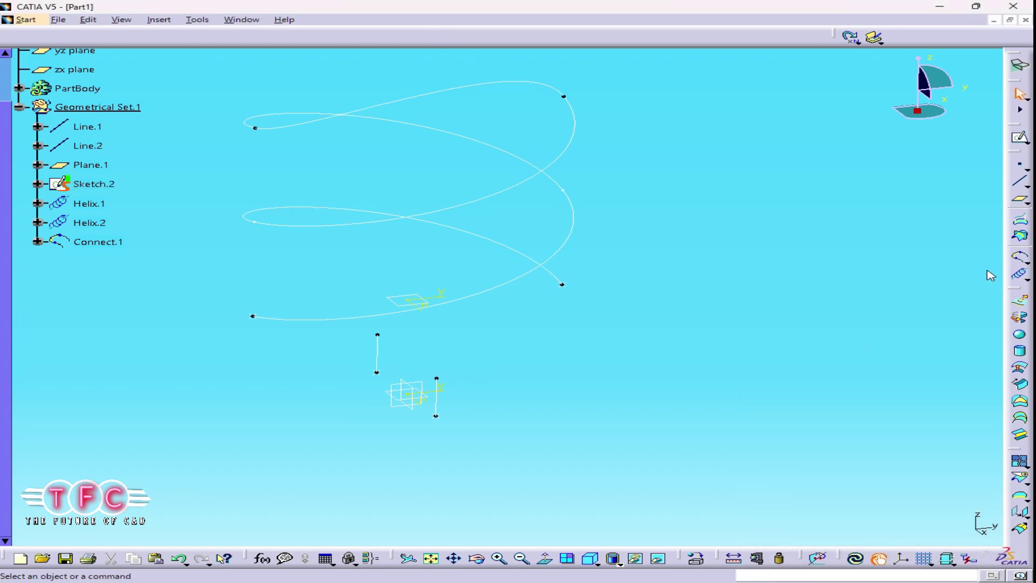
# Step: Create a tangent connect curve from the upper end of Line.2 to the lower start point of Helix.1
pyautogui.click(1019, 257)
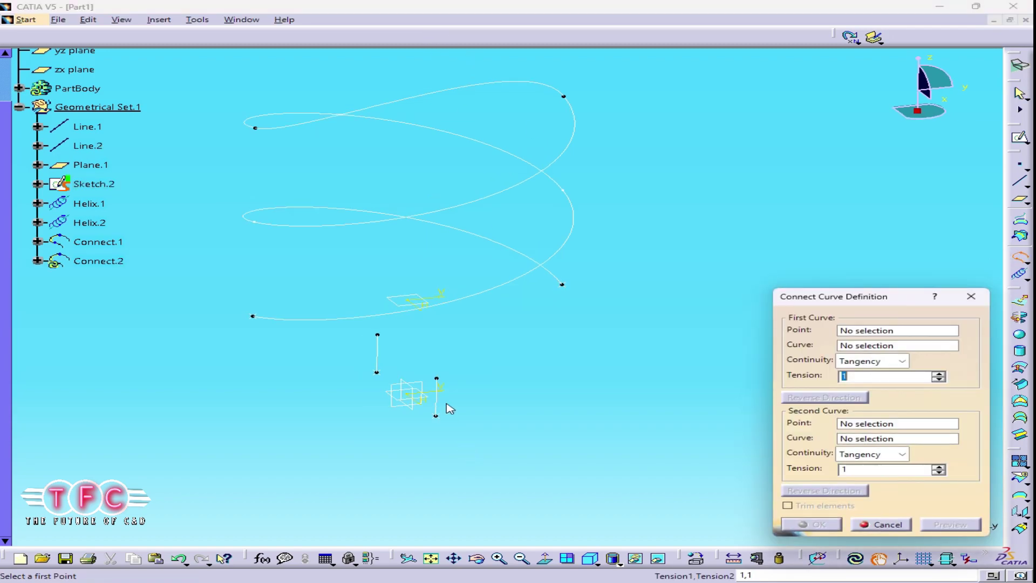
pyautogui.click(560, 280)
pyautogui.moveTo(588, 375); pyautogui.dragTo(581, 409, button='middle')
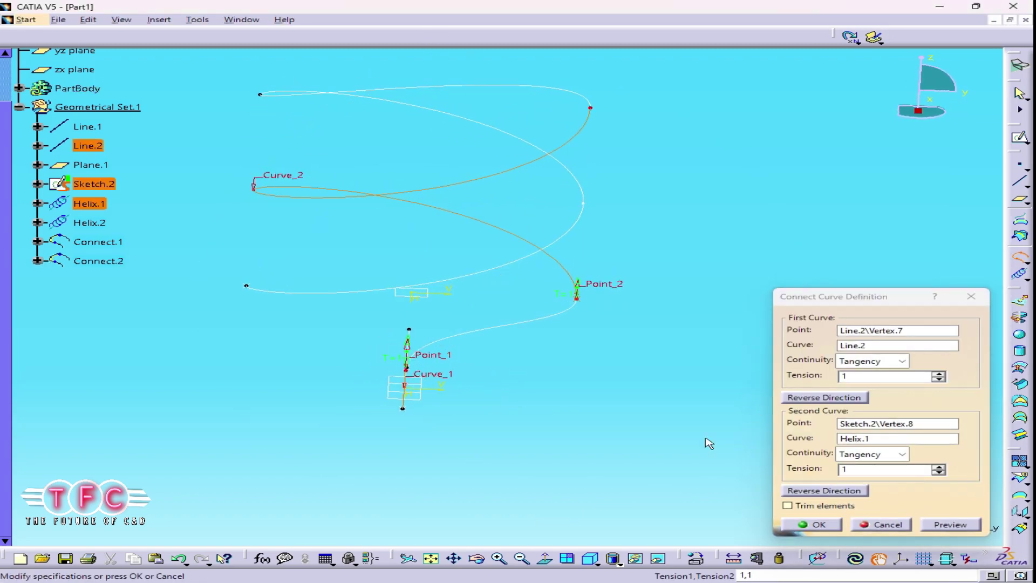
pyautogui.click(813, 524)
pyautogui.moveTo(497, 469); pyautogui.dragTo(541, 379, button='middle')
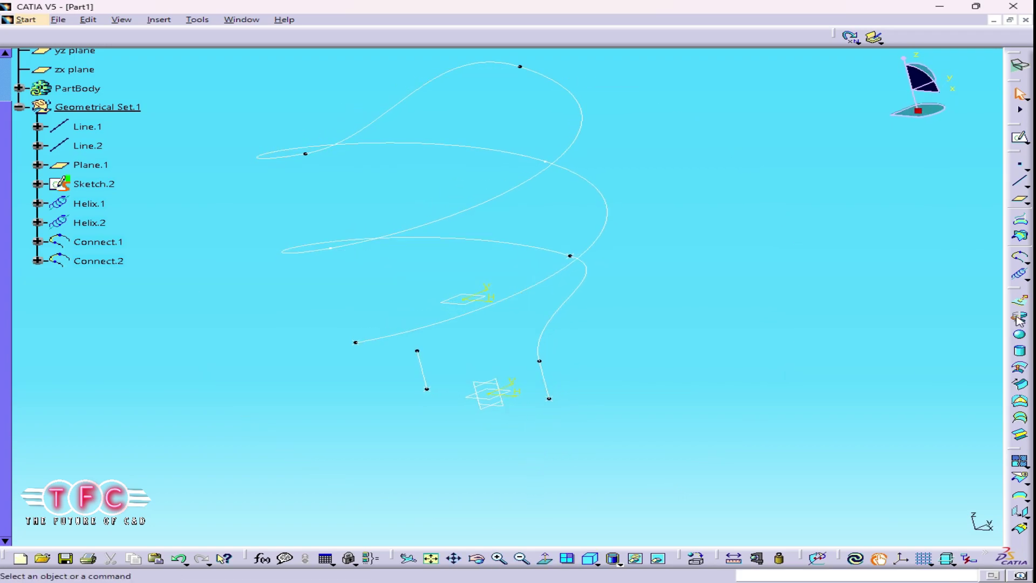
# Step: Create a tangent connect curve from the upper end of Line.1 to the lower start point of Helix.2
pyautogui.click(1020, 260)
pyautogui.moveTo(363, 346); pyautogui.dragTo(561, 365, button='middle')
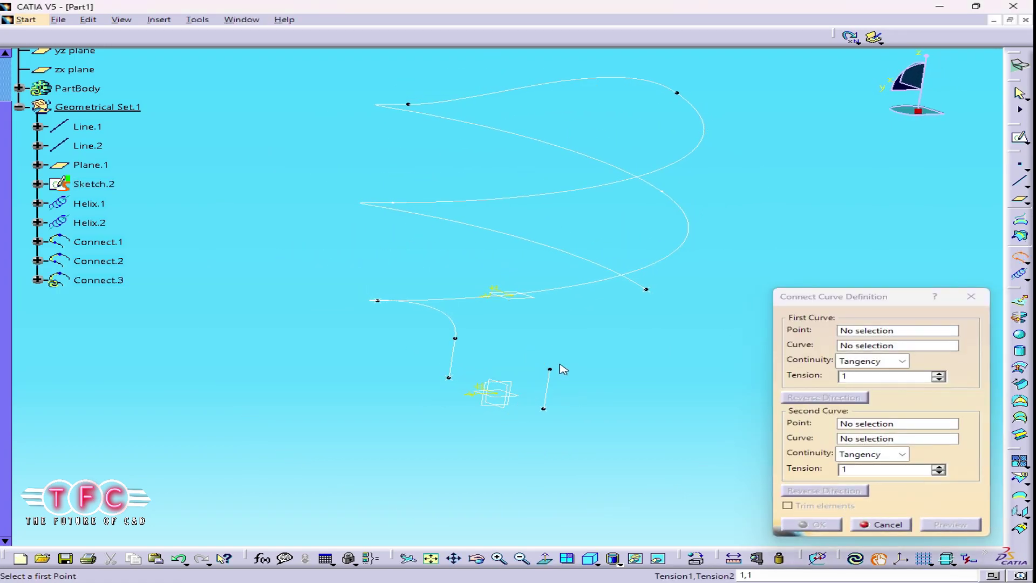
pyautogui.click(550, 366)
pyautogui.moveTo(617, 417); pyautogui.dragTo(585, 388, button='middle')
pyautogui.click(962, 524)
pyautogui.click(812, 524)
# Step: Start a Join containing Line.2, Connect.2, Helix.1 and Connect.1
pyautogui.moveTo(657, 393); pyautogui.dragTo(561, 356, button='middle')
pyautogui.moveTo(640, 300); pyautogui.dragTo(684, 295, button='middle')
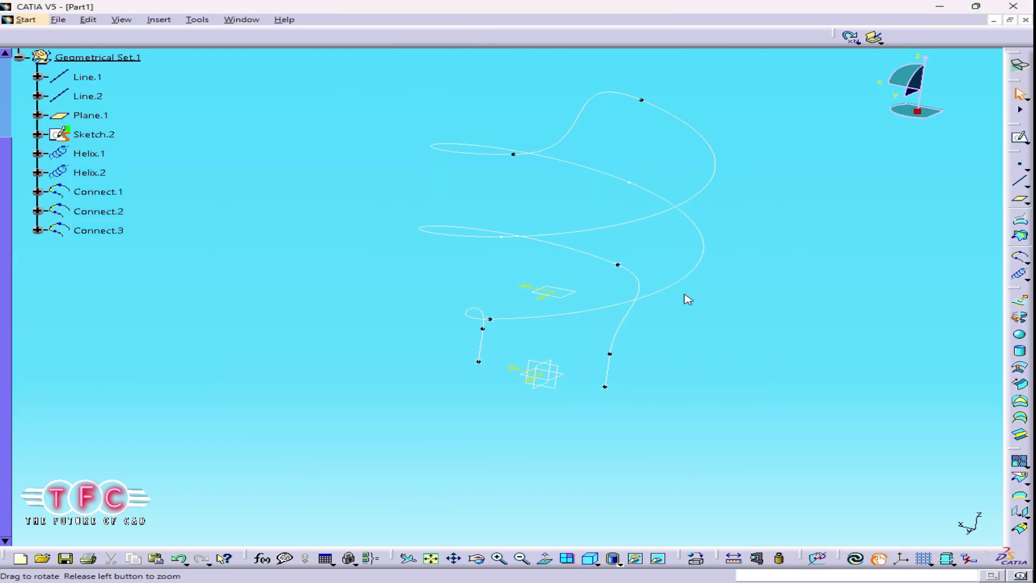
pyautogui.click(1021, 463)
pyautogui.click(518, 361)
pyautogui.click(520, 310)
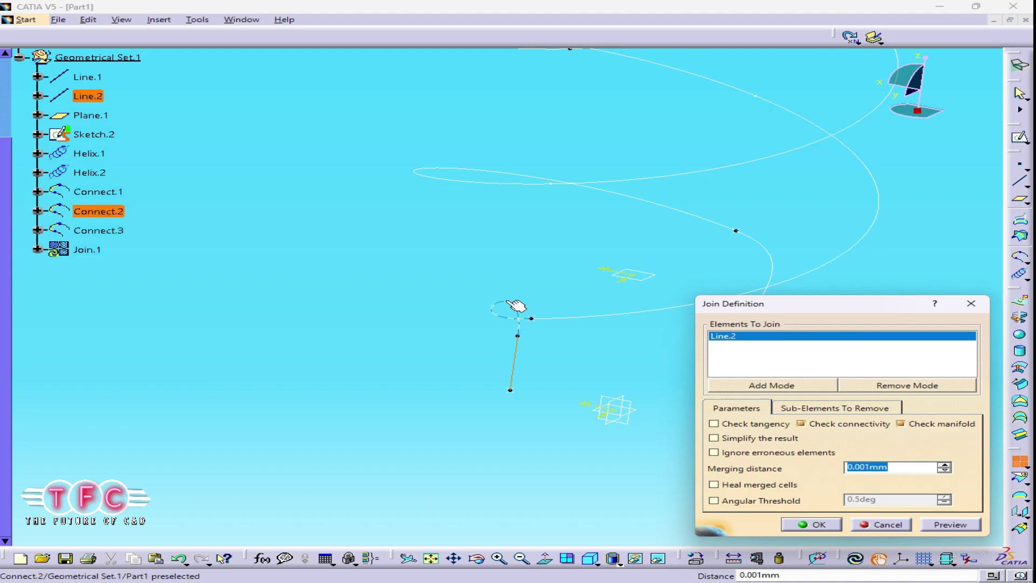
pyautogui.click(515, 313)
pyautogui.moveTo(588, 236); pyautogui.dragTo(576, 347, button='middle')
pyautogui.click(522, 143)
pyautogui.moveTo(646, 244); pyautogui.dragTo(617, 192, button='middle')
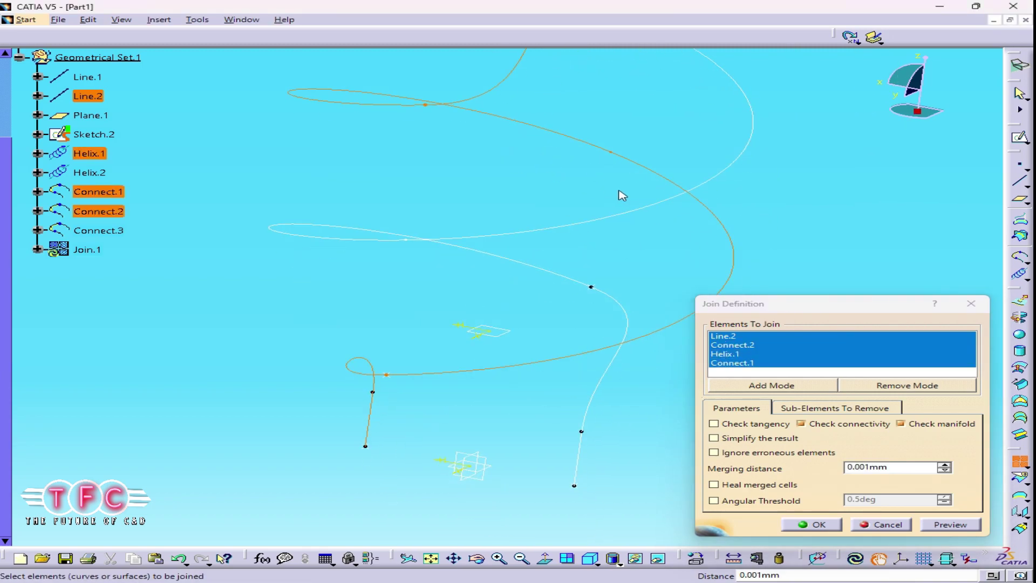
# Step: Add Helix.2, Connect.3 and Line.1 to the join and create the single joined curve
pyautogui.click(746, 140)
pyautogui.click(583, 261)
pyautogui.click(534, 418)
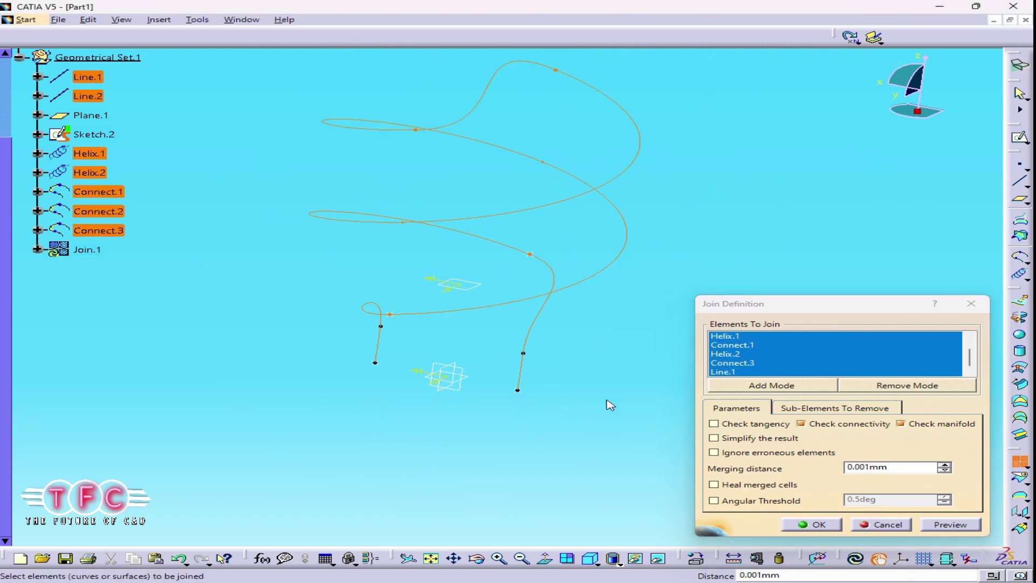
pyautogui.click(950, 525)
pyautogui.click(812, 525)
pyautogui.moveTo(595, 391); pyautogui.dragTo(556, 409, button='middle')
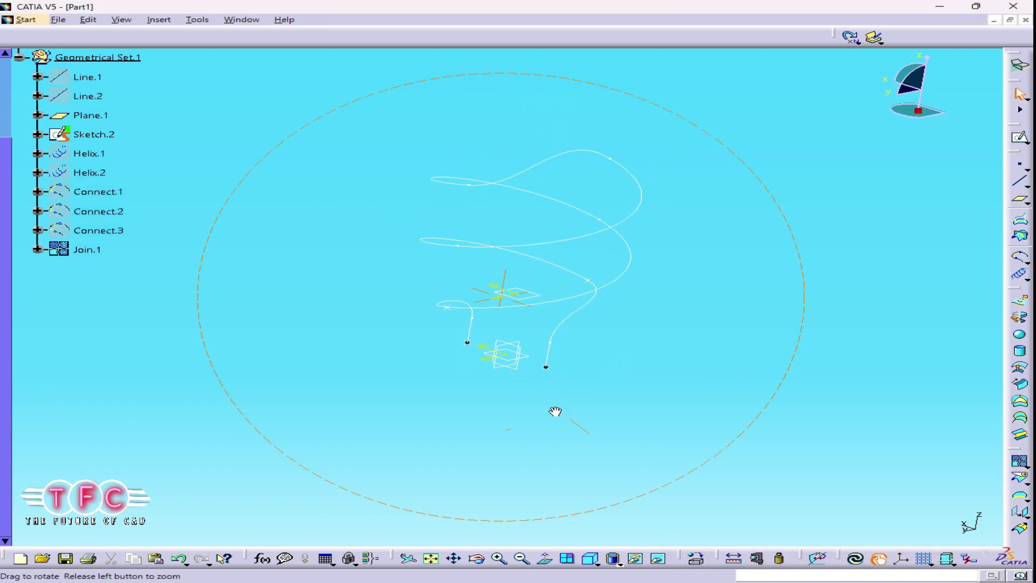
# Step: Start a center-and-radius circular sweep with Join.1 as center curve and preview it with a 5 mm radius
pyautogui.moveTo(690, 267); pyautogui.dragTo(650, 252, button='middle')
pyautogui.click(86, 249)
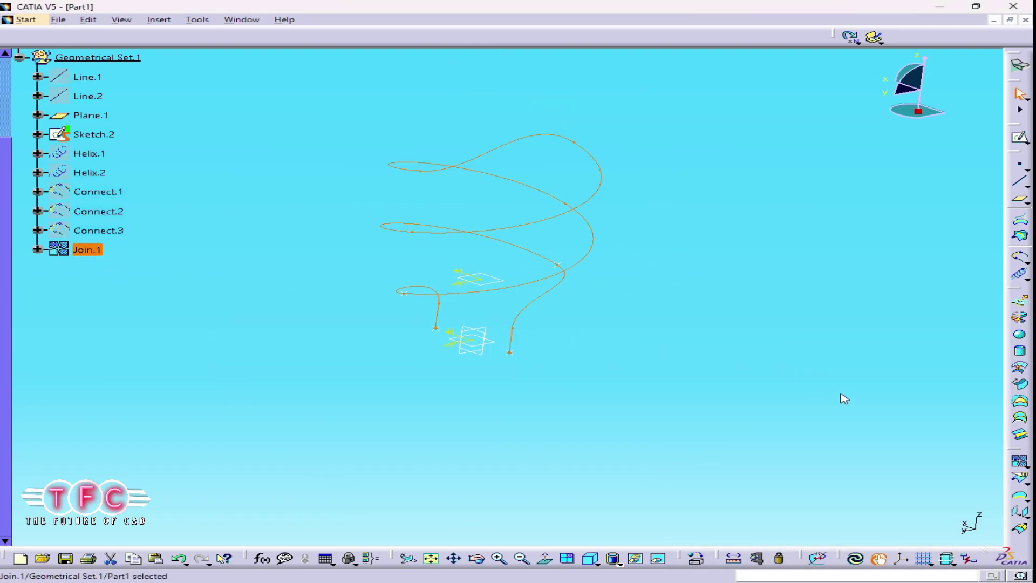
pyautogui.click(1020, 386)
pyautogui.click(753, 296)
pyautogui.click(763, 307)
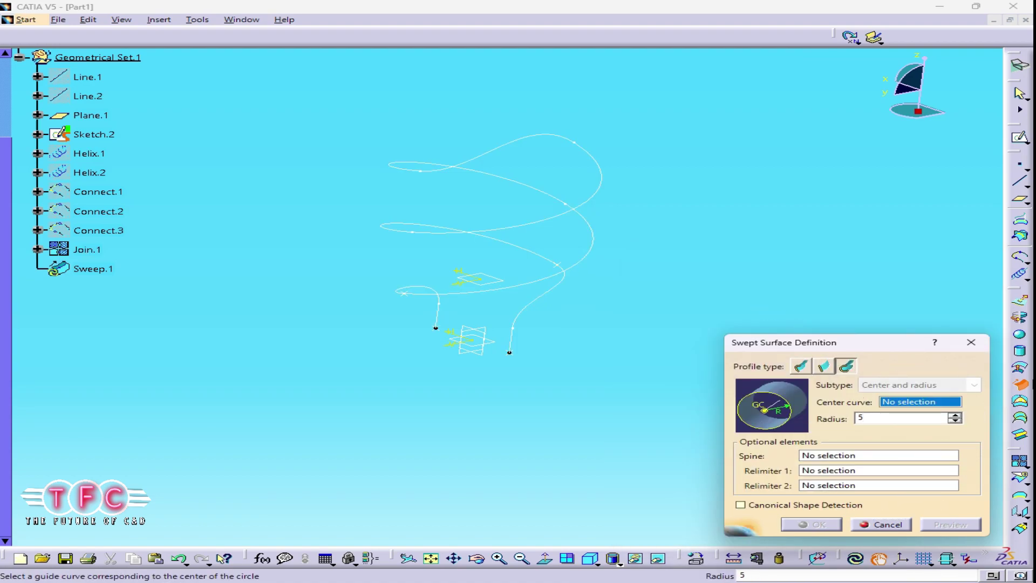
pyautogui.click(547, 305)
pyautogui.click(950, 524)
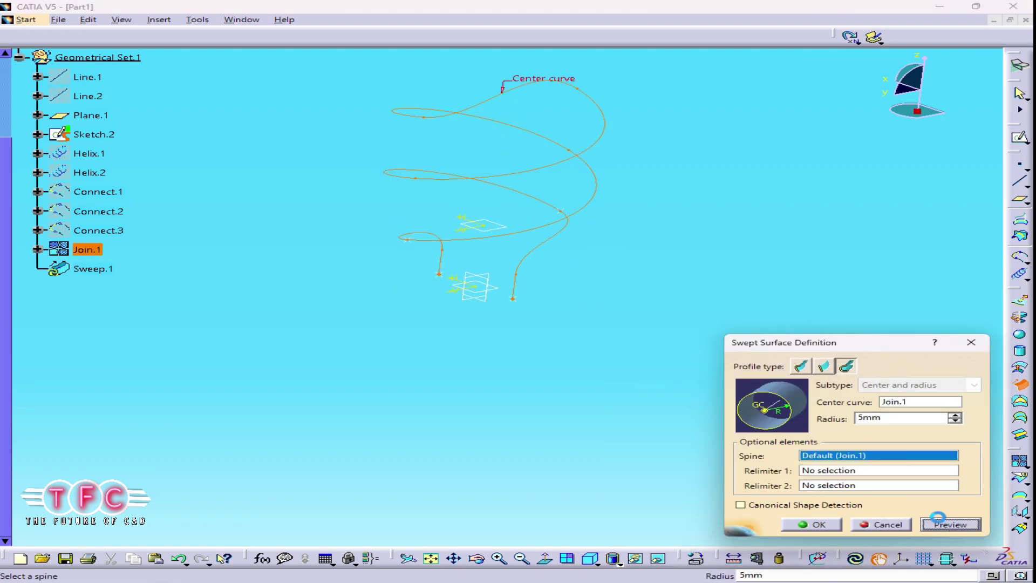
# Step: Set the sweep radius to 2.5 mm and create the swept tube along Join.1
pyautogui.click(641, 326)
pyautogui.moveTo(516, 325); pyautogui.dragTo(524, 340, button='middle')
pyautogui.click(822, 524)
pyautogui.click(631, 335)
pyautogui.scroll(-1, 502, 346)
pyautogui.moveTo(626, 375); pyautogui.dragTo(750, 386, button='middle')
pyautogui.scroll(1, 631, 394)
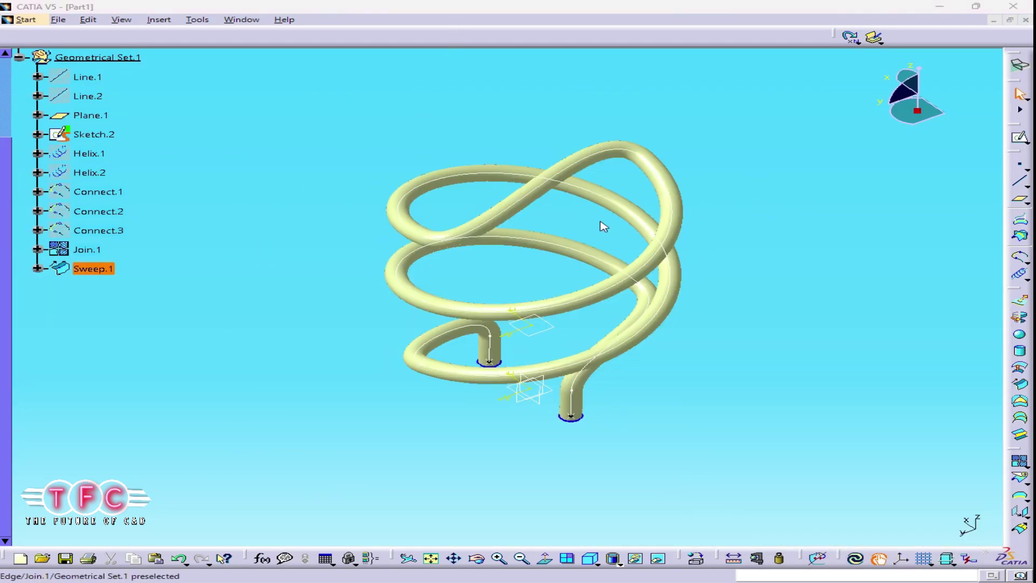
# Step: Edit Sweep.1 and set its radius to 4 mm
pyautogui.moveTo(601, 226); pyautogui.dragTo(518, 308, button='middle')
pyautogui.doubleClick(95, 267)
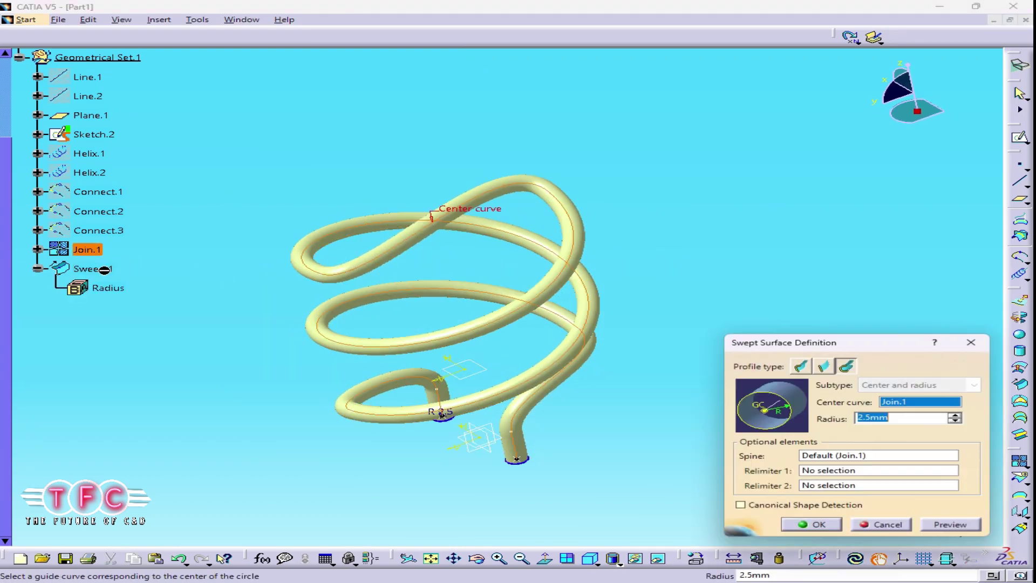
pyautogui.write('4')
pyautogui.press('Return')
# Step: Start a sketch on the horizontal XY plane and draw a circle of about 48.5 mm radius centered on the origin
pyautogui.moveTo(890, 402); pyautogui.dragTo(457, 22, button='middle')
pyautogui.moveTo(475, 70)
pyautogui.mouseDown(button='middle')
pyautogui.moveTo(576, 199)
pyautogui.moveTo(698, 426)
pyautogui.moveTo(624, 387)
pyautogui.moveTo(638, 332)
pyautogui.mouseUp(button='middle')
pyautogui.click(1025, 137)
pyautogui.moveTo(518, 400)
pyautogui.mouseDown(button='middle')
pyautogui.moveTo(491, 418)
pyautogui.moveTo(389, 210)
pyautogui.moveTo(412, 237)
pyautogui.mouseUp(button='middle')
pyautogui.click(516, 273)
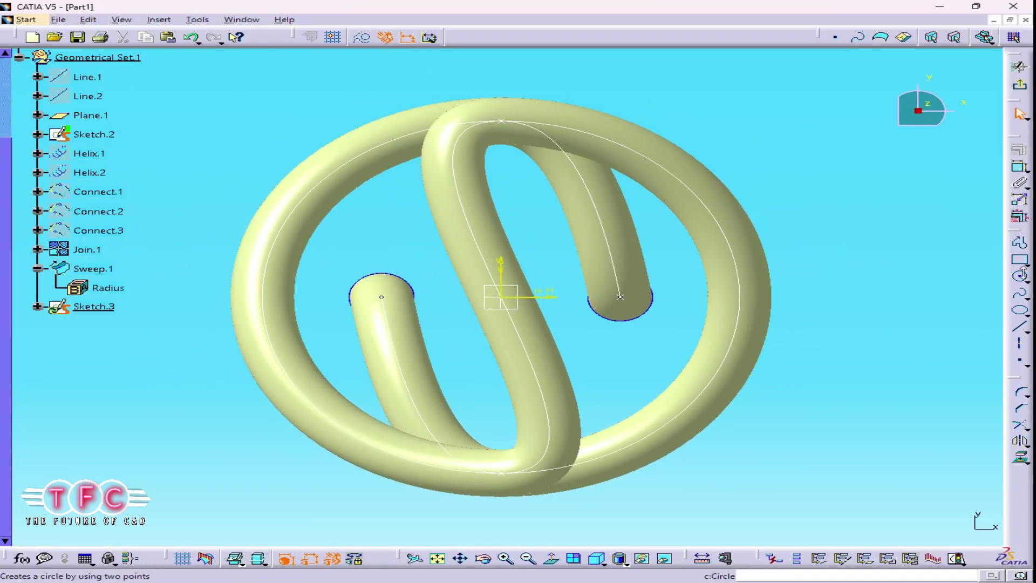
pyautogui.click(1019, 276)
pyautogui.click(501, 297)
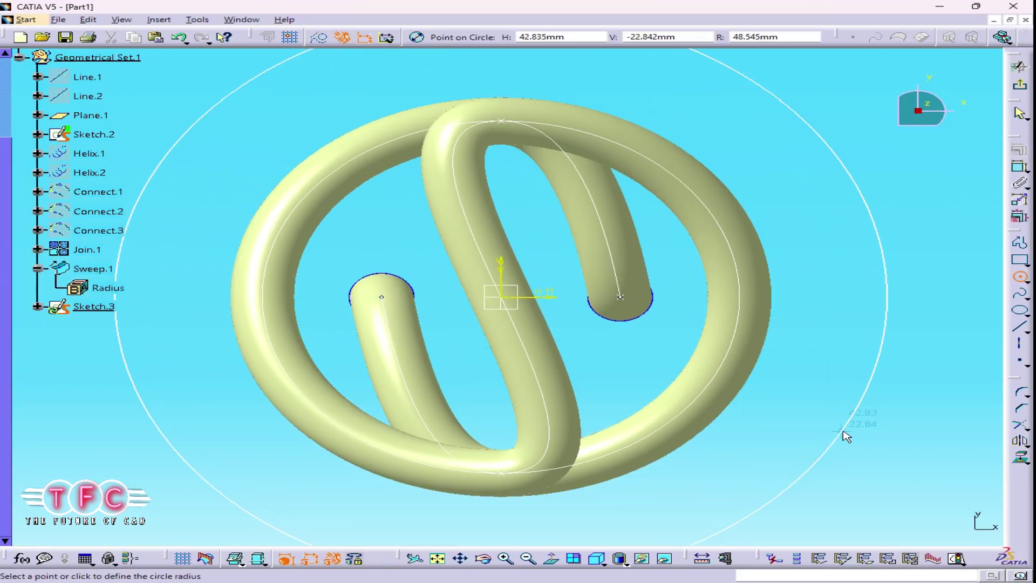
pyautogui.click(845, 436)
# Step: Dimension the circle with a diameter of 60 mm and exit the sketch
pyautogui.click(640, 245)
pyautogui.click(691, 208)
pyautogui.doubleClick(693, 207)
pyautogui.write('50')
pyautogui.press('Return')
pyautogui.click(1020, 84)
pyautogui.moveTo(737, 301); pyautogui.dragTo(629, 372, button='middle')
pyautogui.click(627, 373)
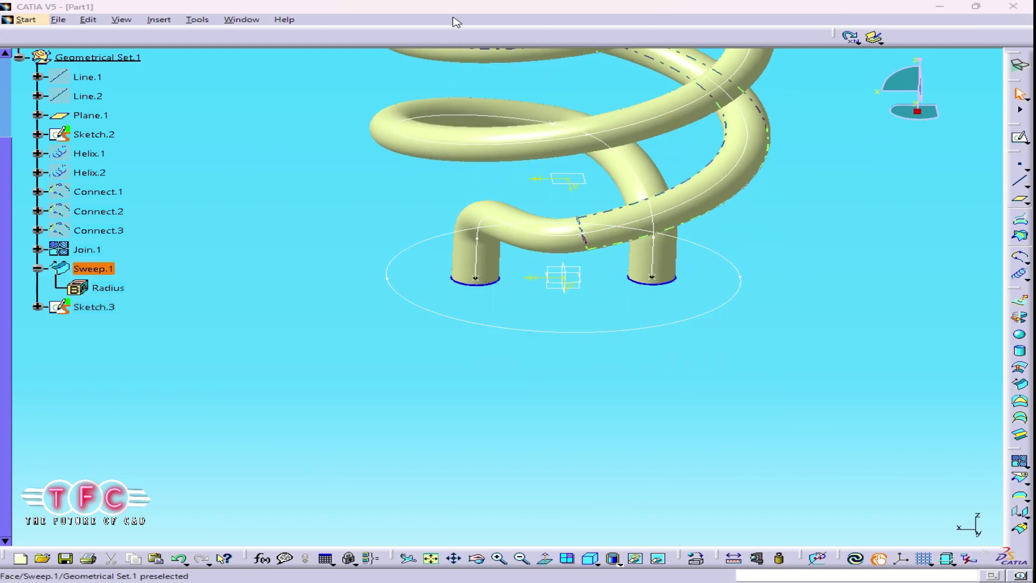
# Step: Extrude Sketch.3 as a surface by 20 mm in the reversed direction, away from the tube
pyautogui.moveTo(647, 302); pyautogui.dragTo(730, 340, button='middle')
pyautogui.click(1019, 299)
pyautogui.moveTo(627, 341); pyautogui.dragTo(552, 333, button='middle')
pyautogui.click(612, 302)
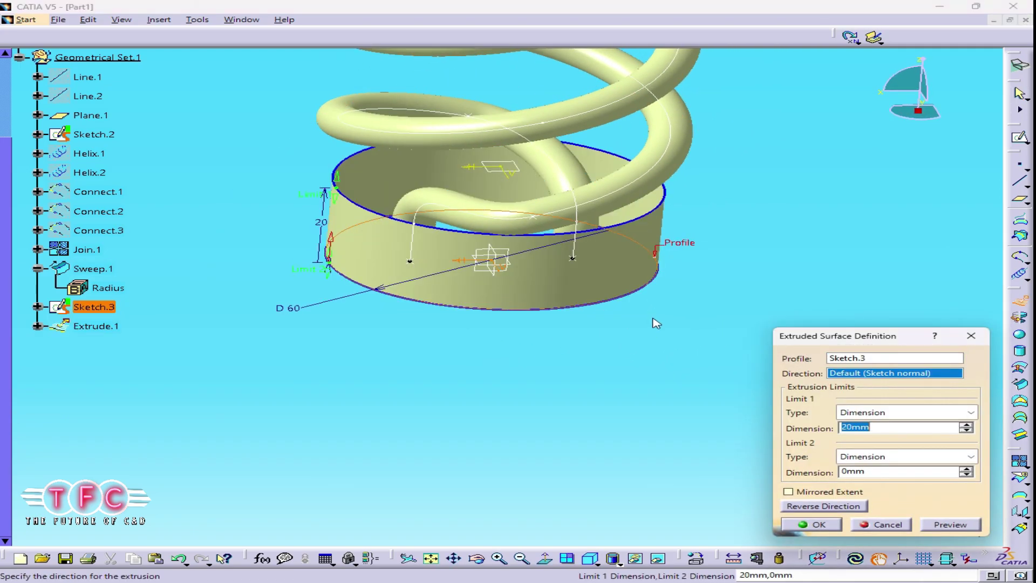
pyautogui.click(823, 506)
pyautogui.click(809, 532)
# Step: Fill the upper circular opening of the extruded base with a surface
pyautogui.moveTo(583, 386); pyautogui.dragTo(310, 337, button='middle')
pyautogui.moveTo(645, 216)
pyautogui.mouseDown(button='middle')
pyautogui.moveTo(710, 205)
pyautogui.moveTo(725, 188)
pyautogui.mouseUp(button='middle')
pyautogui.click(1019, 401)
pyautogui.moveTo(663, 361); pyautogui.dragTo(556, 354, button='middle')
pyautogui.click(538, 356)
pyautogui.click(945, 524)
pyautogui.click(813, 525)
# Step: Split Fill.1 with Sweep.1 as the cutting element, keeping the area outside the tube ends
pyautogui.moveTo(729, 380)
pyautogui.mouseDown(button='middle')
pyautogui.moveTo(828, 418)
pyautogui.moveTo(730, 419)
pyautogui.moveTo(748, 387)
pyautogui.mouseUp(button='middle')
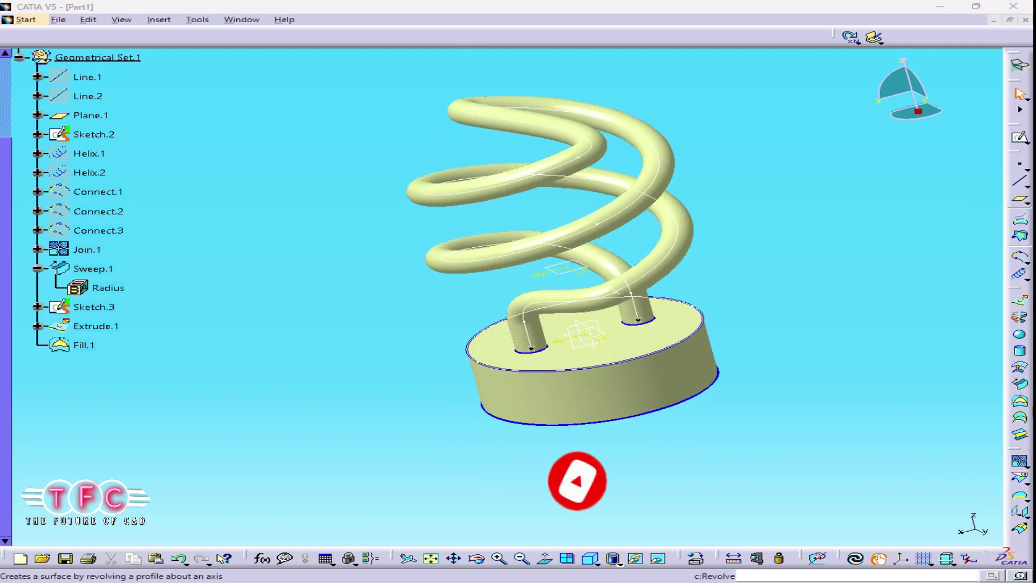
pyautogui.click(1019, 481)
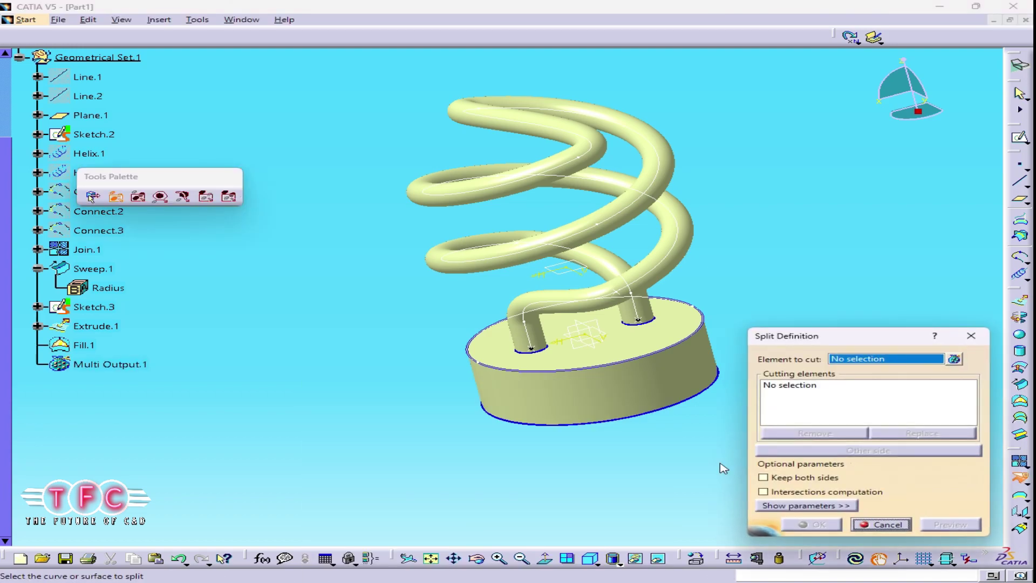
pyautogui.click(656, 345)
pyautogui.moveTo(580, 379); pyautogui.dragTo(560, 364, button='middle')
pyautogui.click(559, 365)
pyautogui.moveTo(629, 332); pyautogui.dragTo(594, 365, button='middle')
pyautogui.moveTo(604, 324); pyautogui.dragTo(626, 345, button='middle')
pyautogui.click(825, 451)
pyautogui.click(803, 451)
pyautogui.click(942, 525)
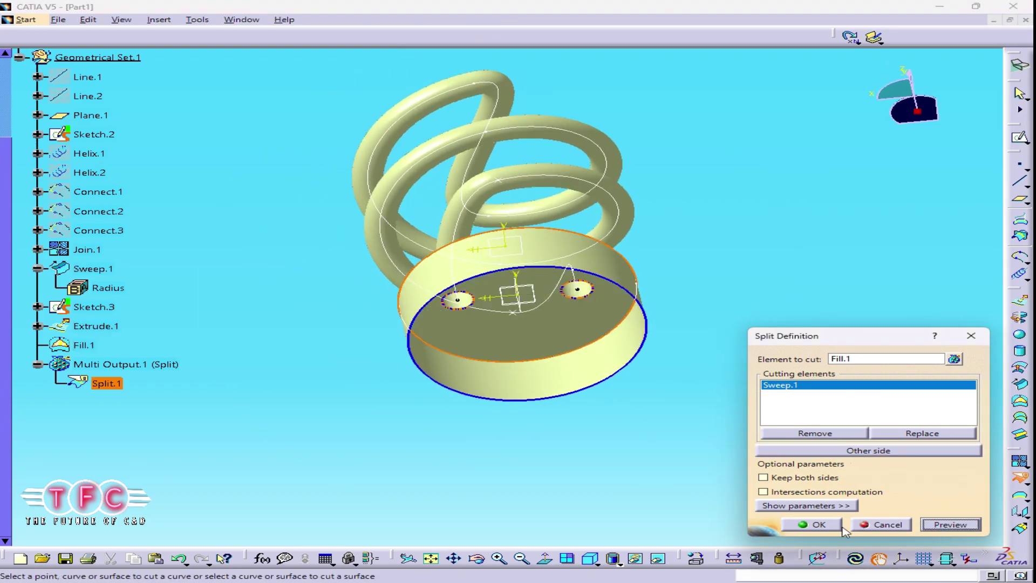
pyautogui.click(813, 526)
pyautogui.moveTo(746, 519); pyautogui.dragTo(440, 91, button='middle')
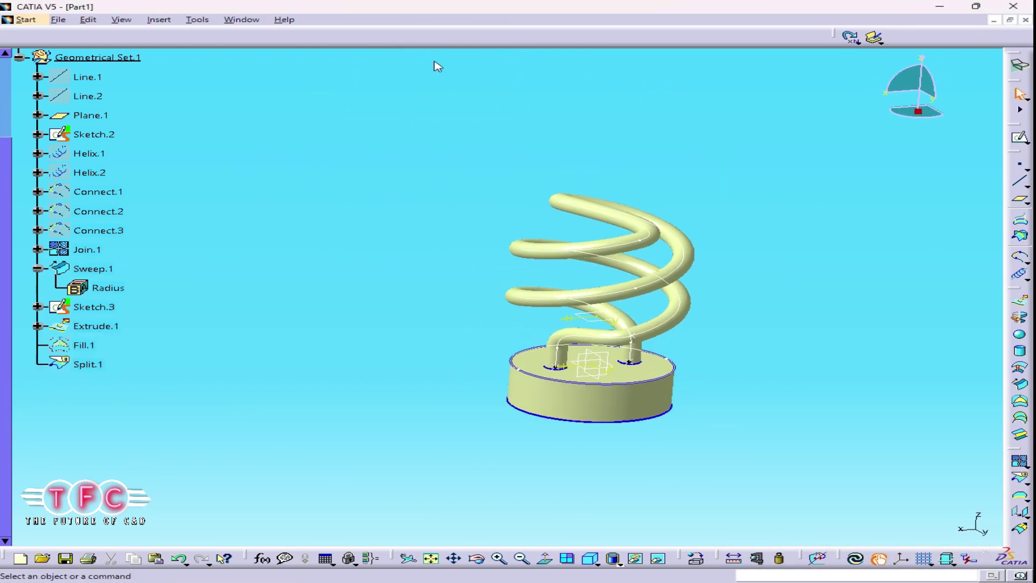
pyautogui.moveTo(356, 194); pyautogui.dragTo(863, 243, button='middle')
pyautogui.click(1018, 334)
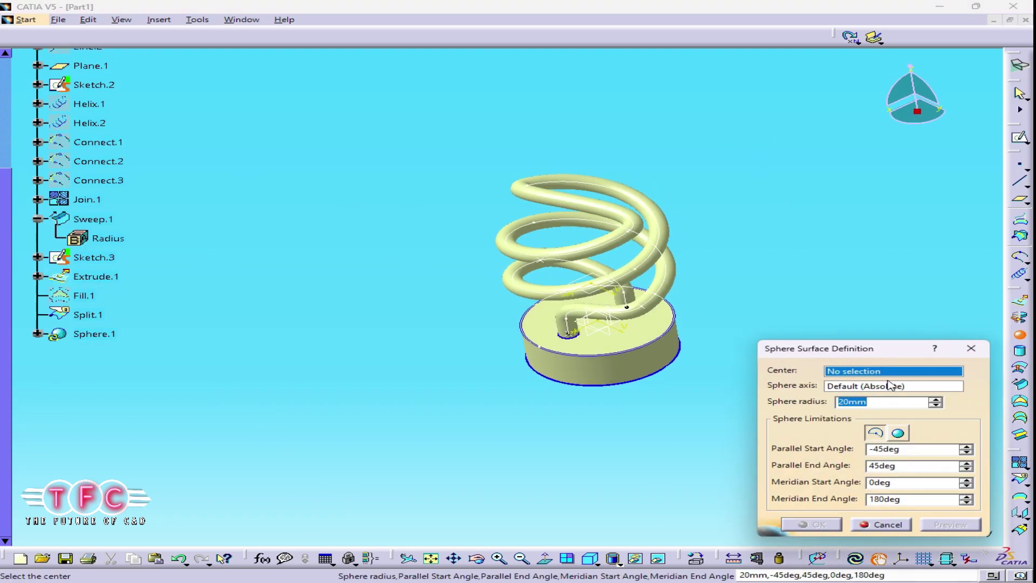
pyautogui.click(891, 373)
pyautogui.moveTo(642, 402); pyautogui.dragTo(675, 296, button='middle')
pyautogui.click(876, 386)
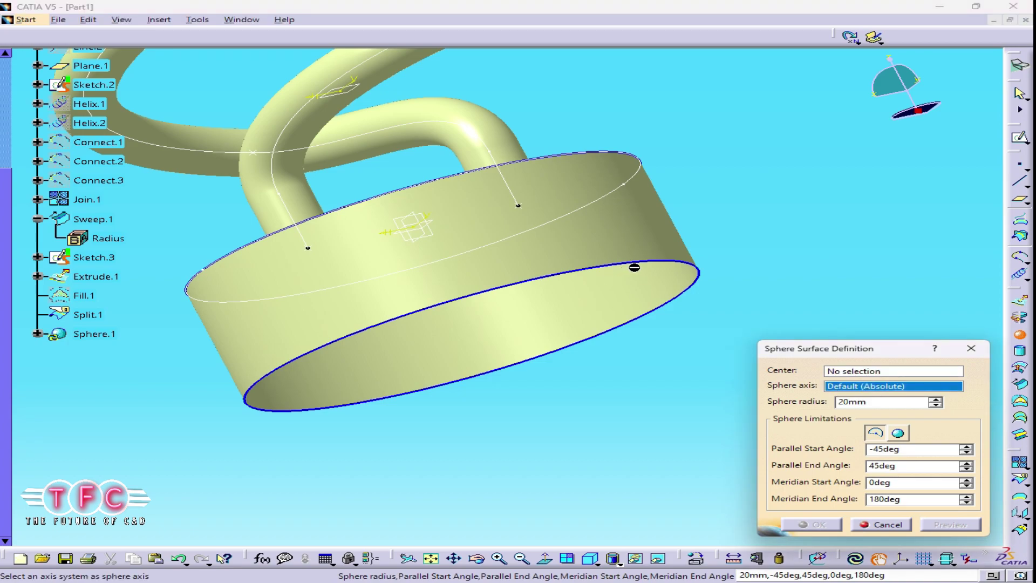
pyautogui.rightClick(900, 388)
pyautogui.click(856, 372)
pyautogui.click(659, 261)
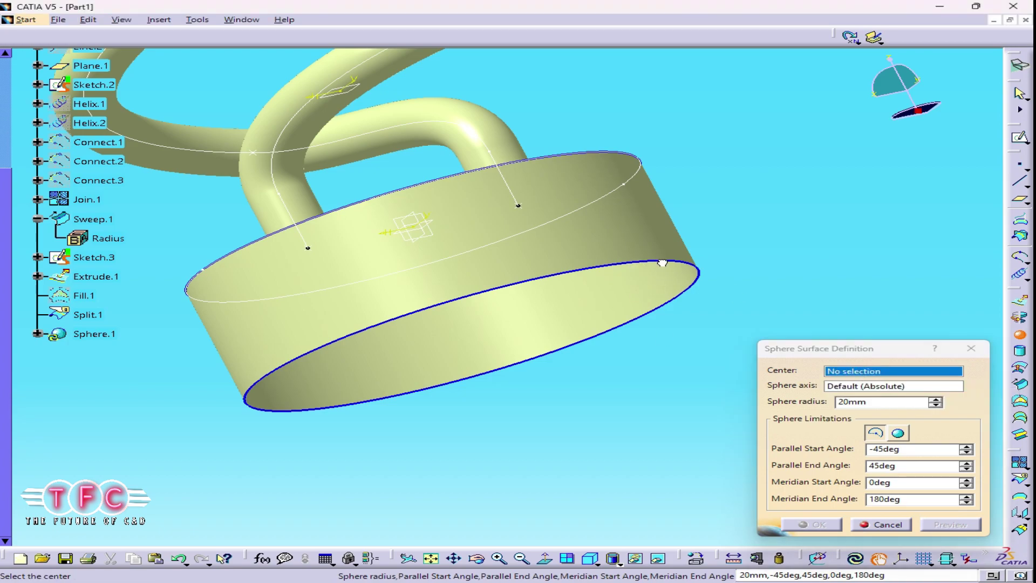
pyautogui.press('Escape')
# Step: Start a sphere and define its center as a circle-center point on the lower edge of Extrude.1
pyautogui.click(679, 262)
pyautogui.click(1019, 334)
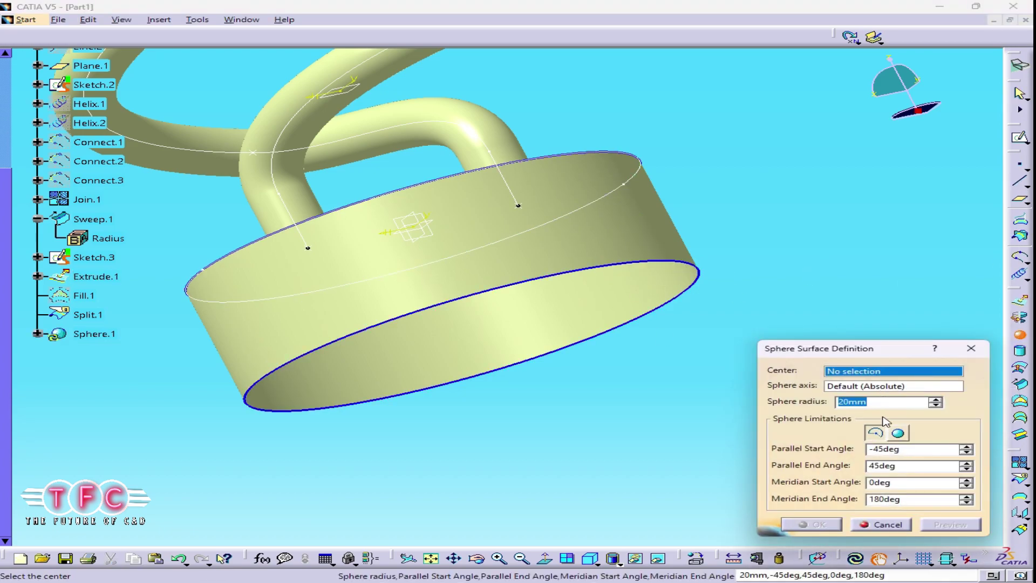
pyautogui.click(442, 20)
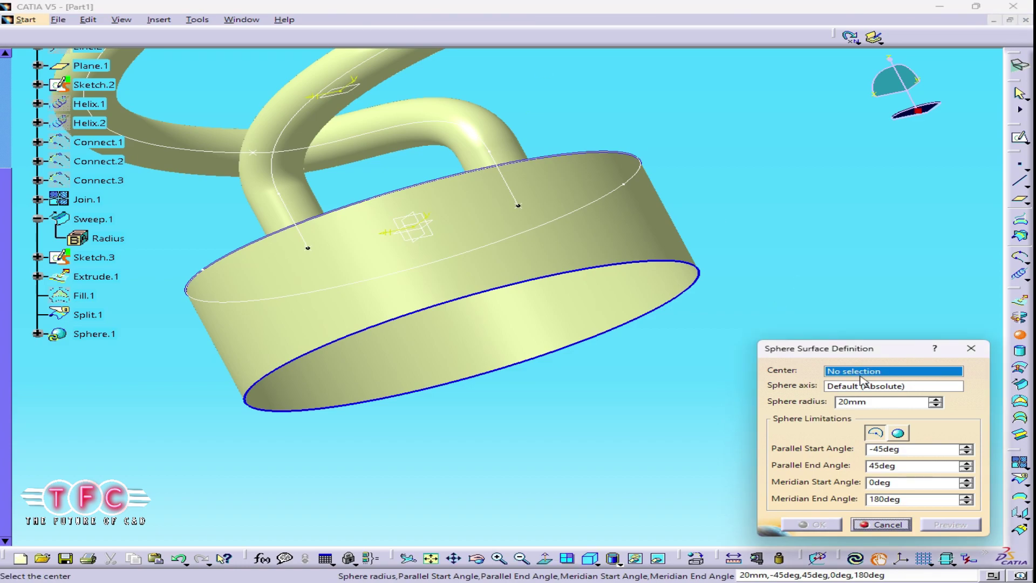
pyautogui.rightClick(878, 372)
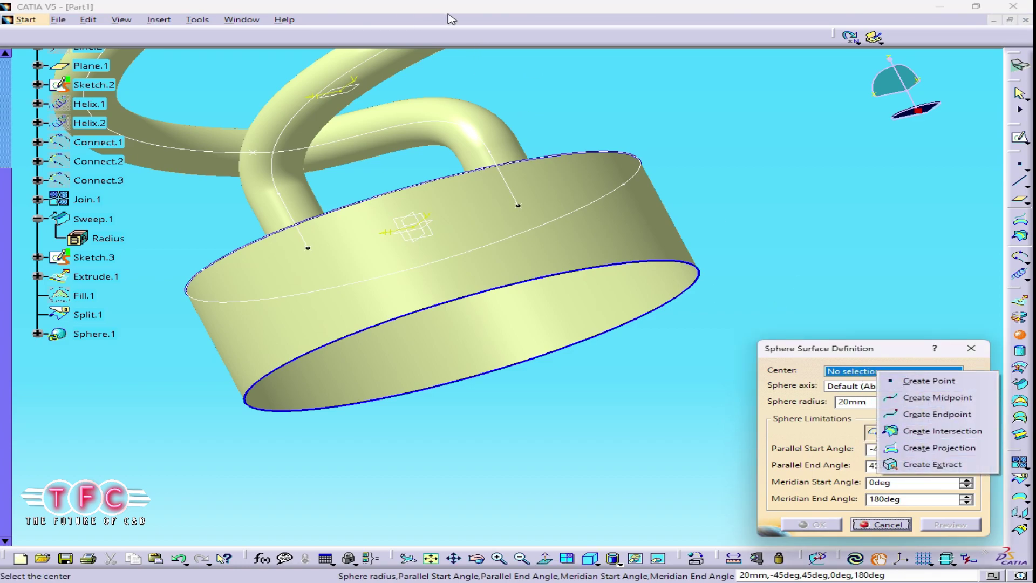
pyautogui.click(928, 381)
pyautogui.click(857, 395)
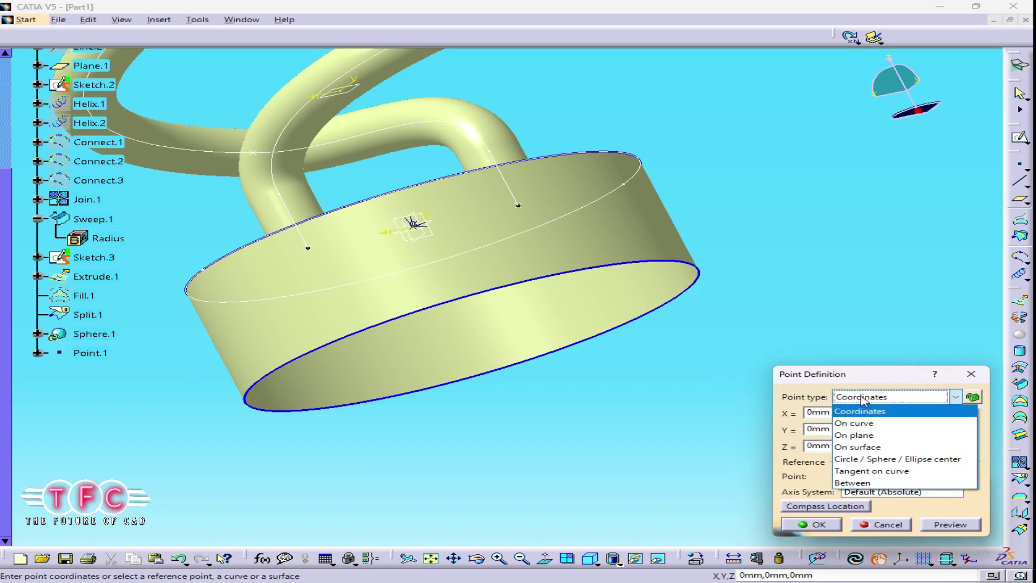
pyautogui.click(897, 446)
pyautogui.click(258, 385)
pyautogui.moveTo(258, 385); pyautogui.dragTo(782, 377, button='middle')
pyautogui.click(953, 524)
pyautogui.click(805, 531)
# Step: Create the sphere with a 30 mm radius and change it to a whole sphere
pyautogui.moveTo(647, 302); pyautogui.dragTo(633, 291, button='middle')
pyautogui.click(935, 400)
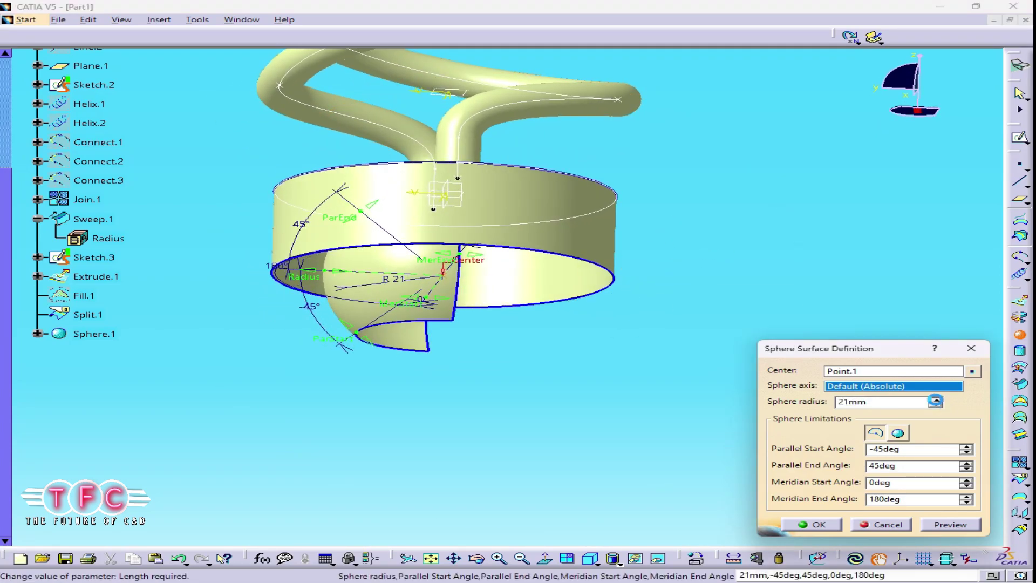
pyautogui.click(938, 404)
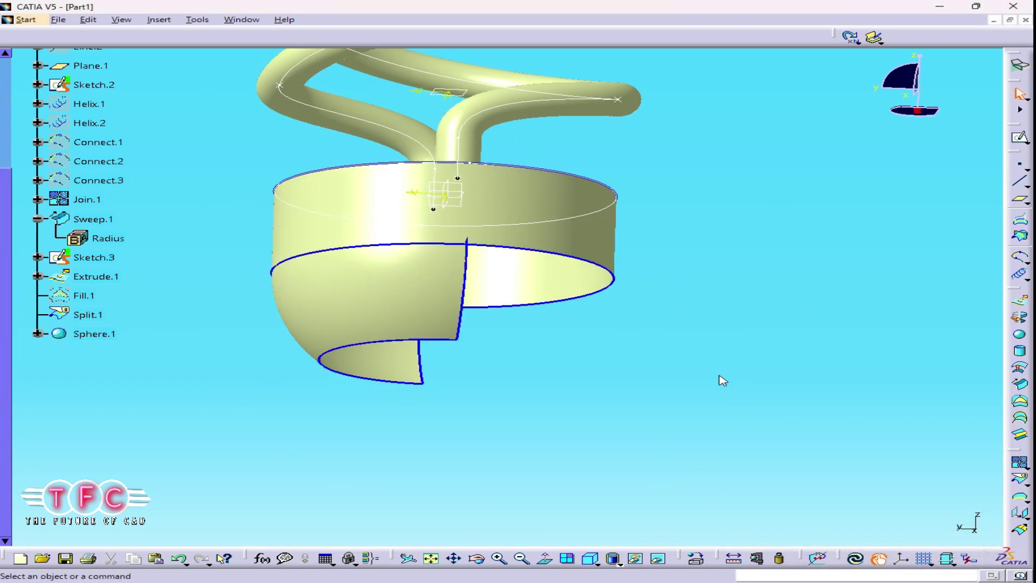
pyautogui.moveTo(719, 380); pyautogui.dragTo(451, 453, button='middle')
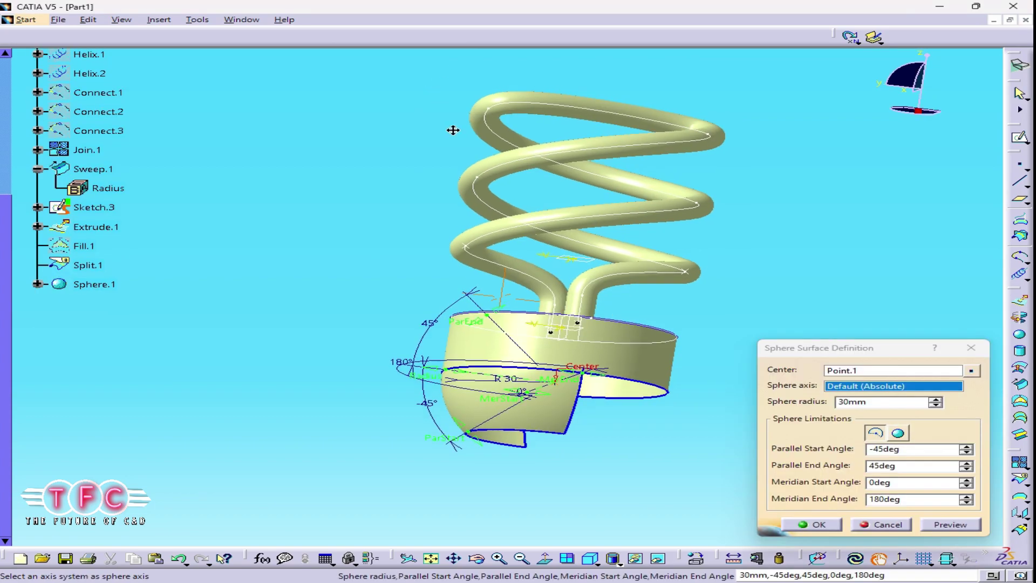
pyautogui.moveTo(451, 130); pyautogui.dragTo(431, 167, button='middle')
pyautogui.click(897, 433)
# Step: Split Sphere.1 with the lower edge of Extrude.1, keeping the half below the base
pyautogui.moveTo(631, 323); pyautogui.dragTo(701, 313, button='middle')
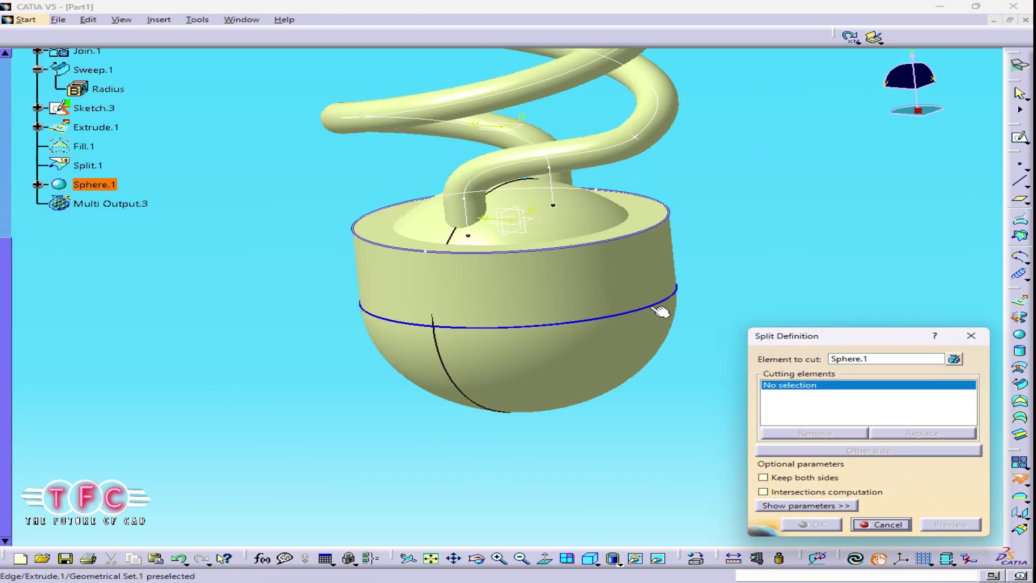
pyautogui.click(477, 328)
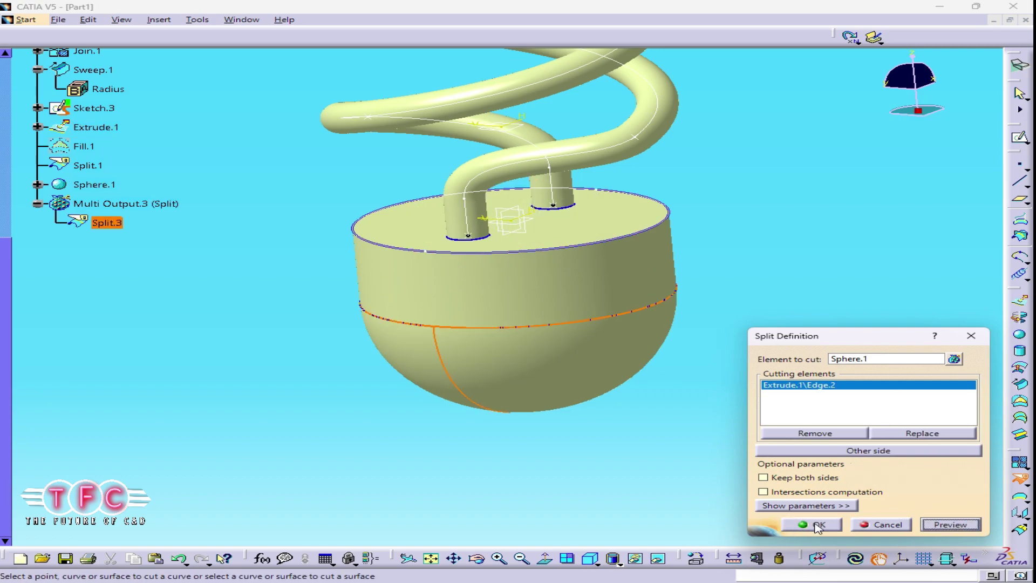
pyautogui.click(814, 524)
pyautogui.moveTo(804, 504); pyautogui.dragTo(623, 309, button='middle')
pyautogui.click(1018, 356)
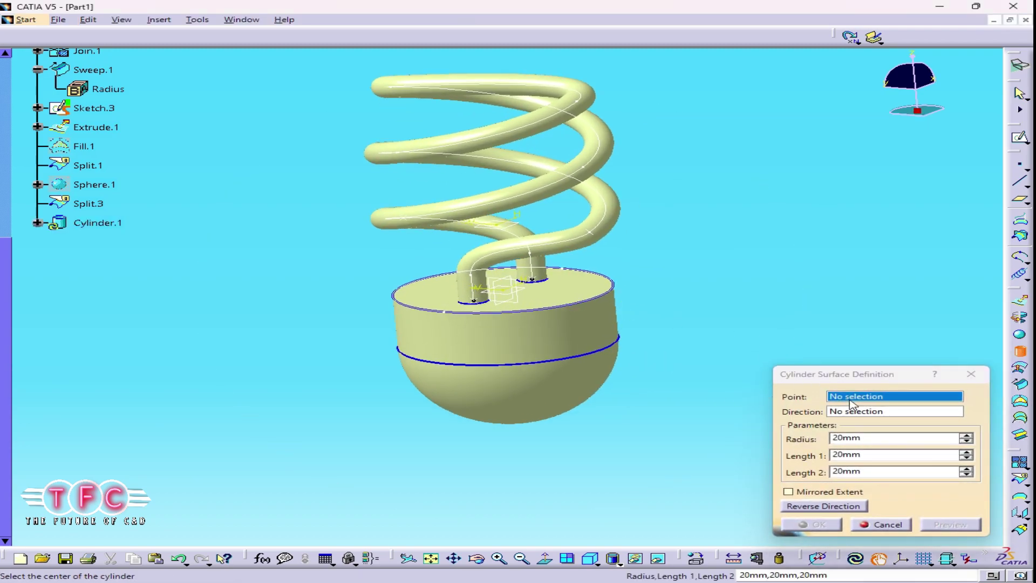
pyautogui.rightClick(852, 399)
pyautogui.click(885, 410)
pyautogui.moveTo(600, 359); pyautogui.dragTo(659, 313, button='middle')
pyautogui.click(910, 506)
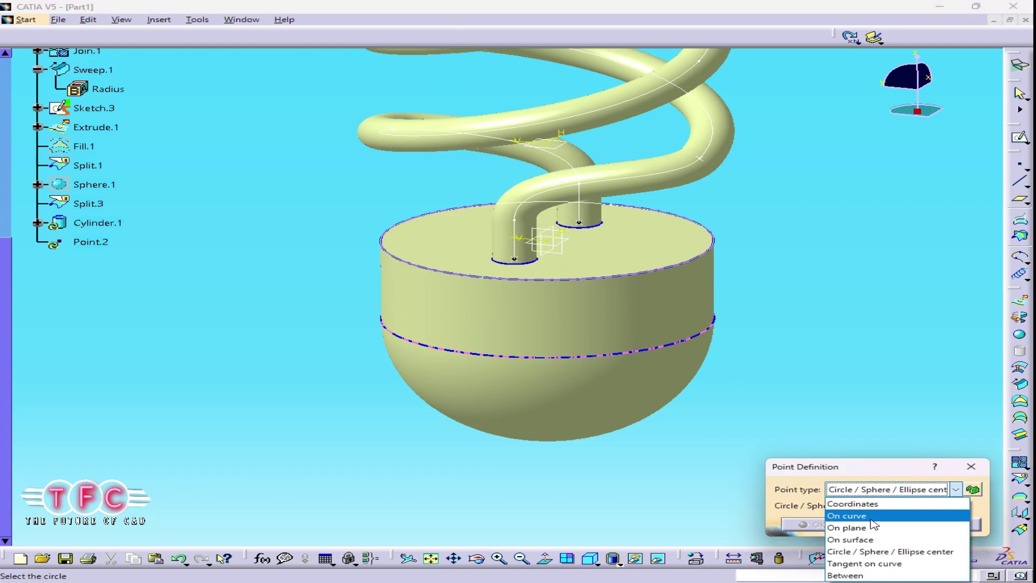
pyautogui.click(891, 514)
pyautogui.click(974, 303)
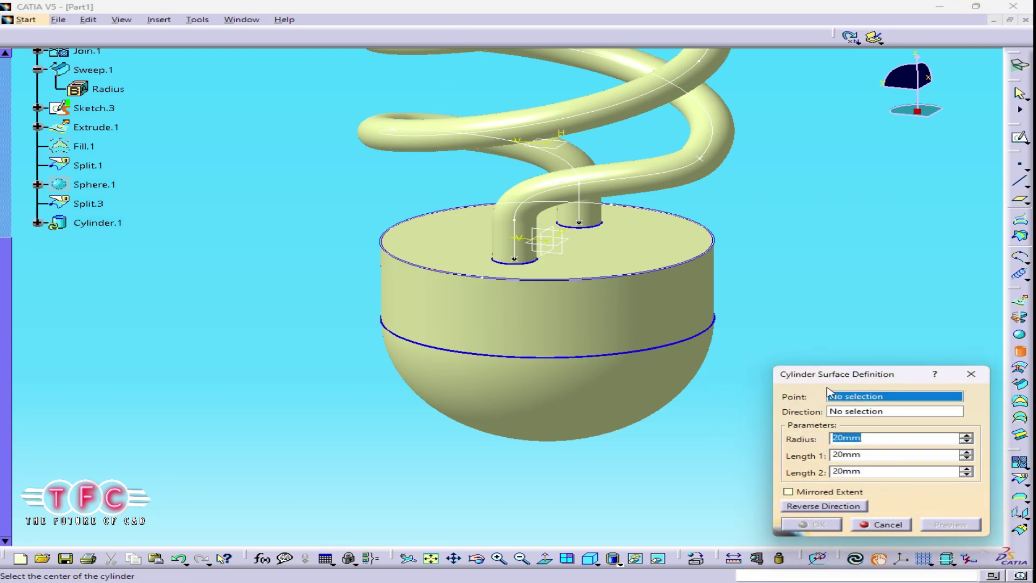
pyautogui.click(984, 373)
# Step: Start a cylinder and define its center point by coordinates X 0 mm, Y 0 mm, Z -50 mm
pyautogui.click(1019, 351)
pyautogui.rightClick(874, 397)
pyautogui.click(886, 405)
pyautogui.click(867, 489)
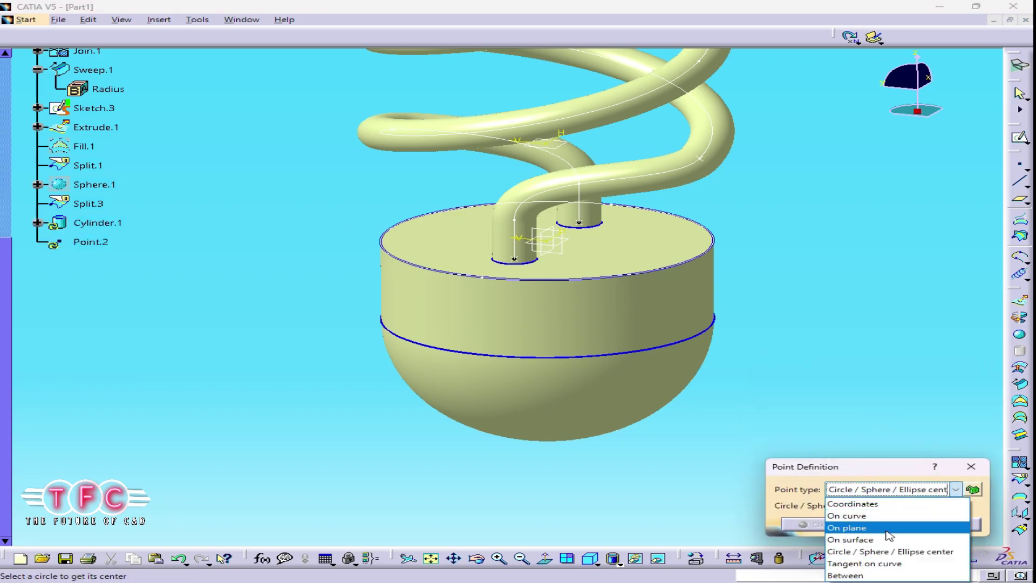
pyautogui.click(852, 503)
pyautogui.moveTo(610, 265); pyautogui.dragTo(696, 377, button='middle')
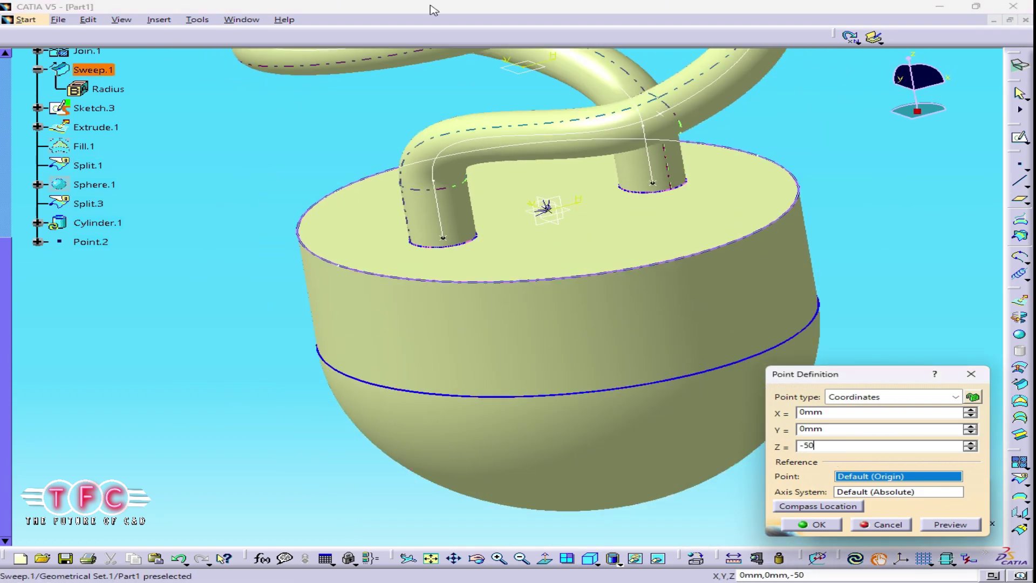
pyautogui.press('Return')
# Step: Create the cylinder along the vertical axis with a 10 mm radius and a first length of 80 mm
pyautogui.moveTo(612, 354); pyautogui.dragTo(766, 449, button='middle')
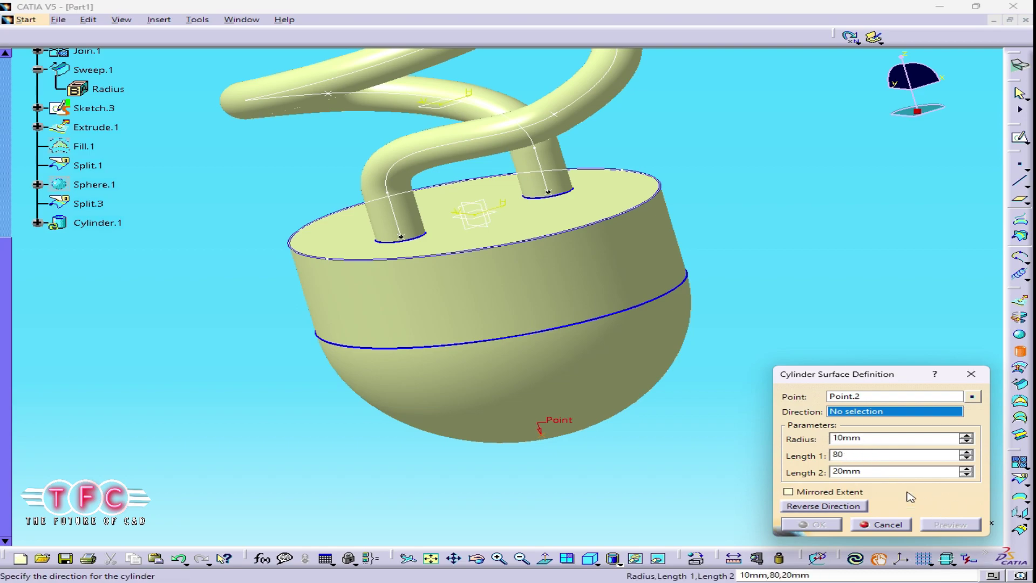
pyautogui.rightClick(892, 410)
pyautogui.click(932, 471)
pyautogui.moveTo(777, 294); pyautogui.dragTo(922, 576, button='middle')
pyautogui.click(818, 524)
# Step: Trim the half sphere Split.3 and Cylinder.1 against each other, keeping the outer dome and the protruding lower neck
pyautogui.moveTo(754, 478); pyautogui.dragTo(512, 45, button='middle')
pyautogui.moveTo(777, 254); pyautogui.dragTo(436, 341, button='middle')
pyautogui.rightClick(436, 341)
pyautogui.click(507, 235)
pyautogui.click(943, 522)
pyautogui.moveTo(536, 418); pyautogui.dragTo(548, 334, button='middle')
pyautogui.click(1019, 464)
pyautogui.click(1017, 488)
pyautogui.click(625, 412)
pyautogui.click(597, 322)
pyautogui.click(807, 523)
# Step: Fill the open lower end of the cylindrical neck using its circular edge as the boundary
pyautogui.moveTo(635, 507); pyautogui.dragTo(532, 345, button='middle')
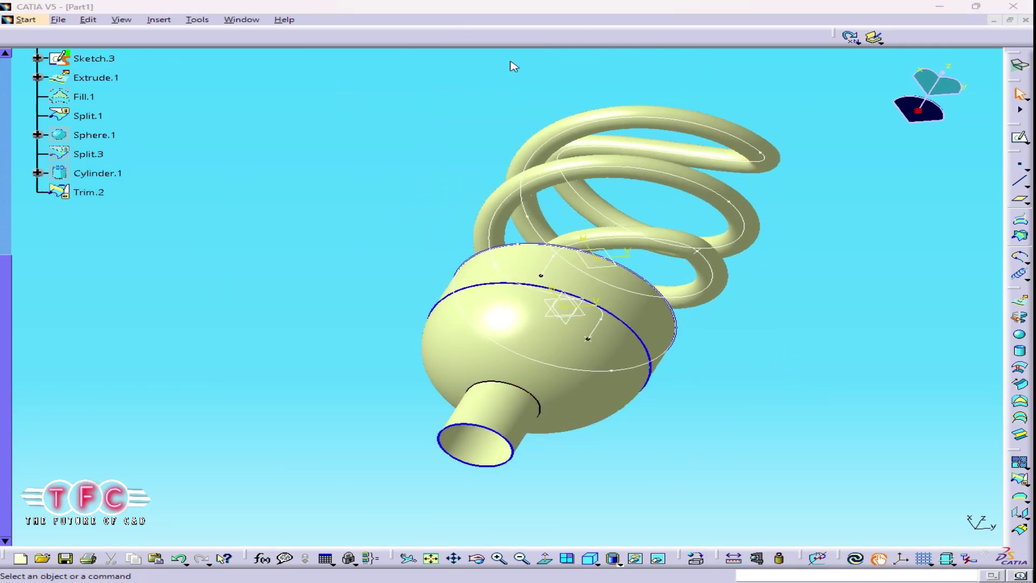
pyautogui.click(1020, 401)
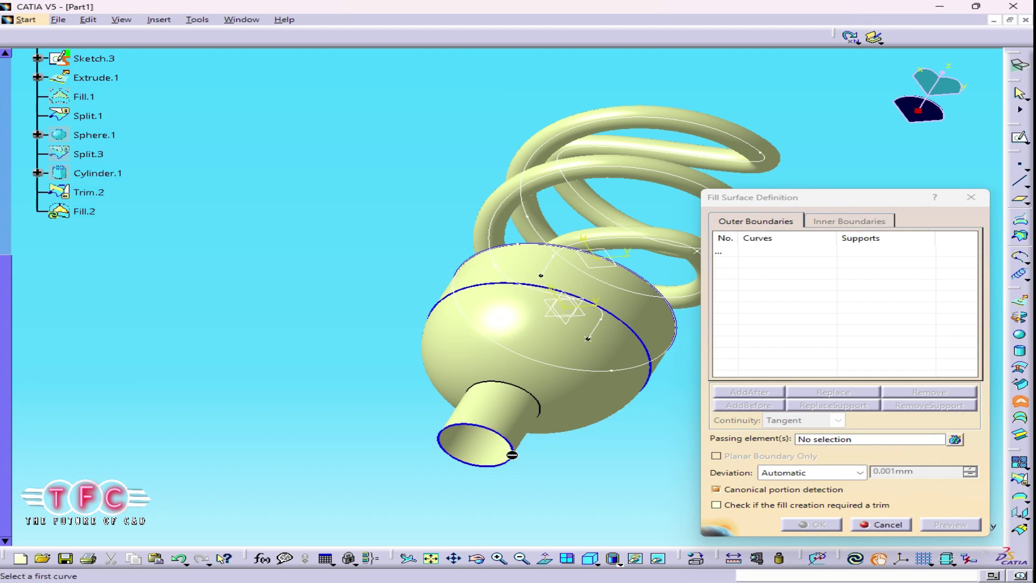
pyautogui.click(519, 458)
pyautogui.click(811, 524)
pyautogui.moveTo(698, 480); pyautogui.dragTo(441, 224, button='middle')
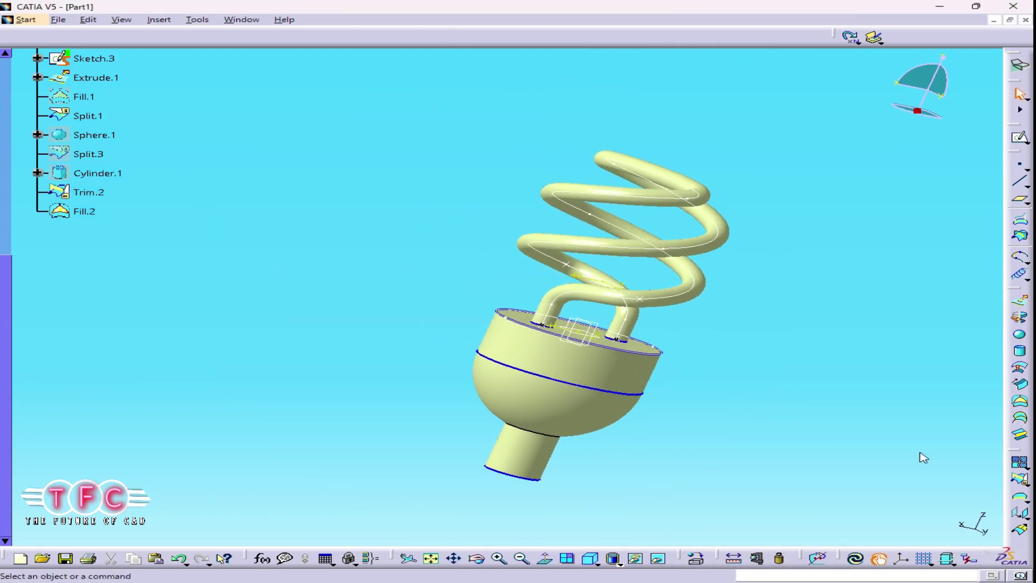
# Step: Join the neck cap Fill.2, Trim.2, Extrude.1, the spiral tube Sweep.1 and the flat disc Split.1 into one surface
pyautogui.click(1018, 465)
pyautogui.moveTo(562, 459); pyautogui.dragTo(569, 319, button='middle')
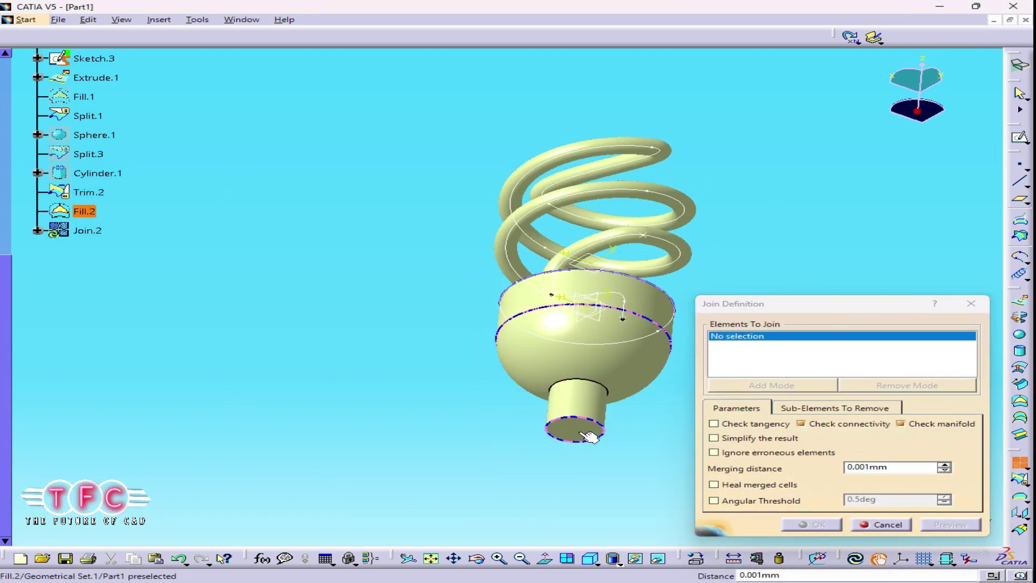
pyautogui.click(587, 434)
pyautogui.click(578, 358)
pyautogui.moveTo(578, 359); pyautogui.dragTo(541, 259, button='middle')
pyautogui.click(504, 359)
pyautogui.click(541, 259)
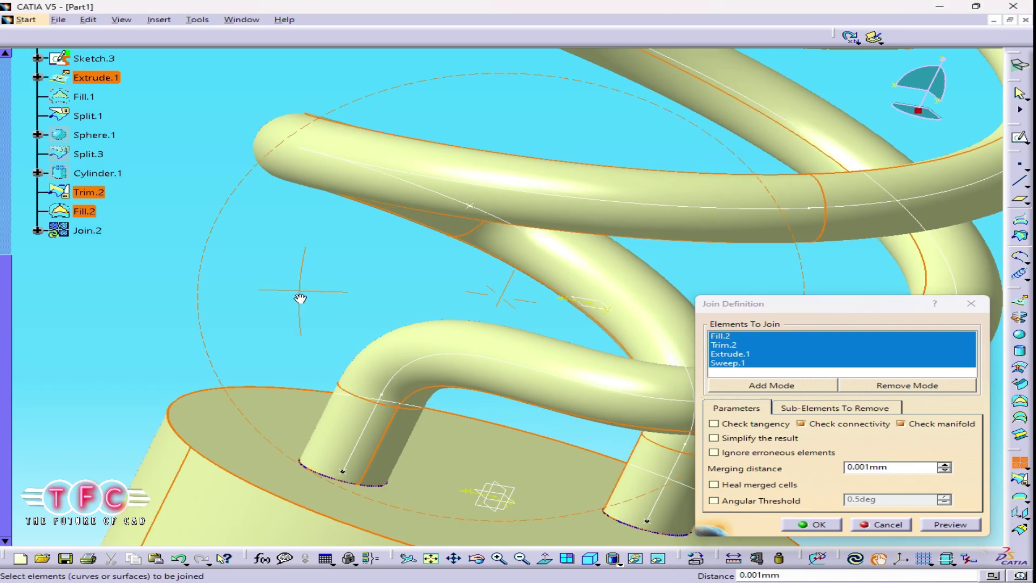
pyautogui.moveTo(298, 292); pyautogui.dragTo(313, 372, button='middle')
pyautogui.click(967, 526)
pyautogui.click(539, 324)
pyautogui.moveTo(560, 338); pyautogui.dragTo(583, 308, button='middle')
pyautogui.click(555, 335)
pyautogui.click(947, 524)
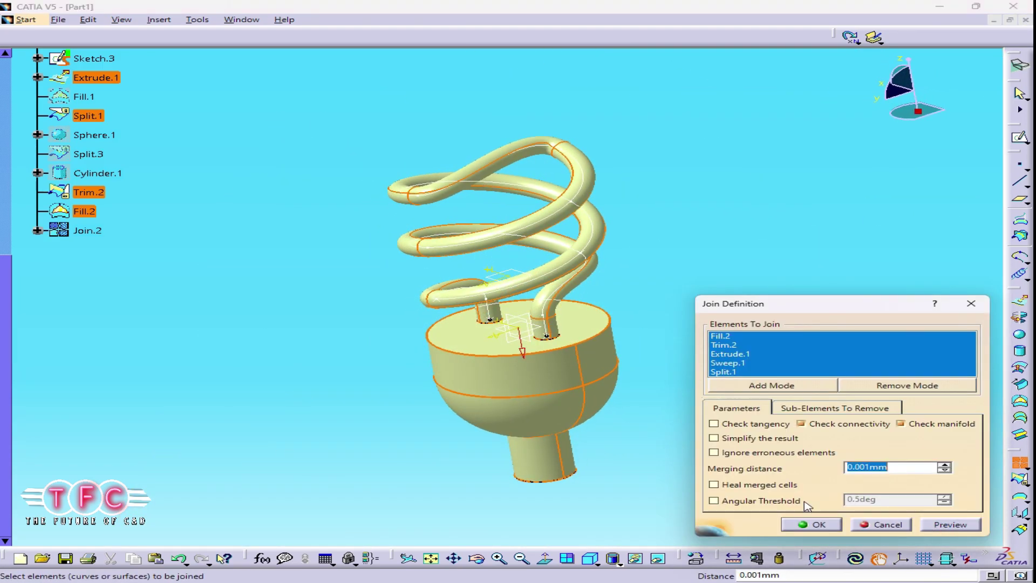
pyautogui.click(818, 524)
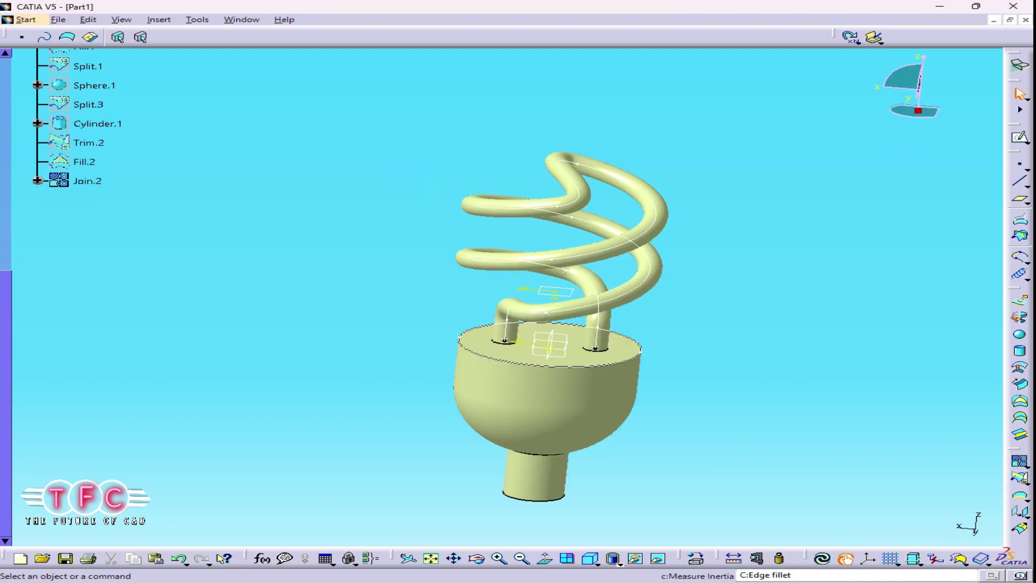
# Step: Create a 2 mm edge fillet on both circles where the tube meets the base and on the neck's lower end edge
pyautogui.press('Return')
pyautogui.moveTo(497, 173); pyautogui.dragTo(861, 215)
pyautogui.write('2')
pyautogui.moveTo(444, 334); pyautogui.dragTo(415, 426, button='middle')
pyautogui.click(537, 417)
pyautogui.click(475, 283)
pyautogui.click(484, 294)
pyautogui.click(462, 343)
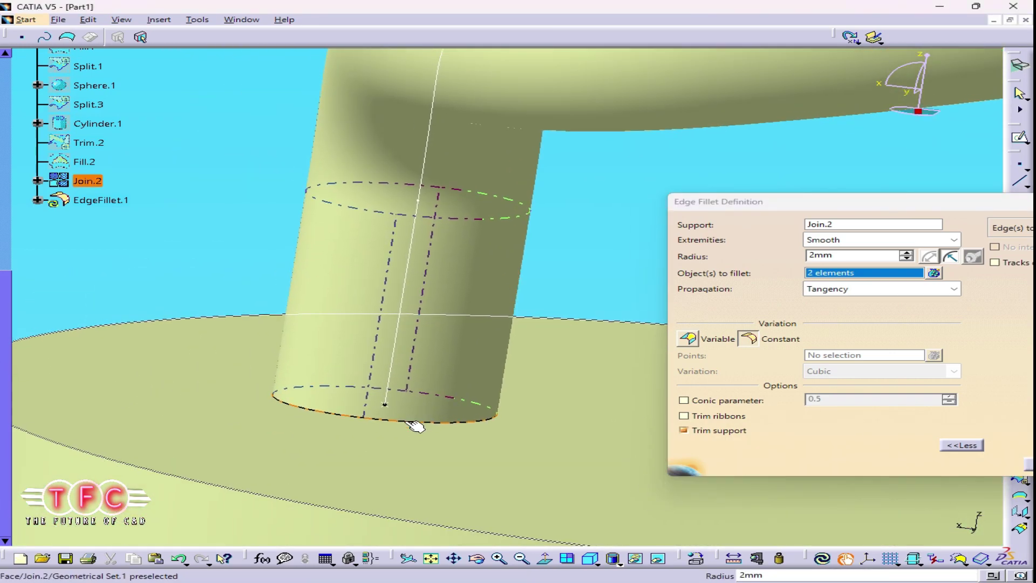
pyautogui.click(415, 427)
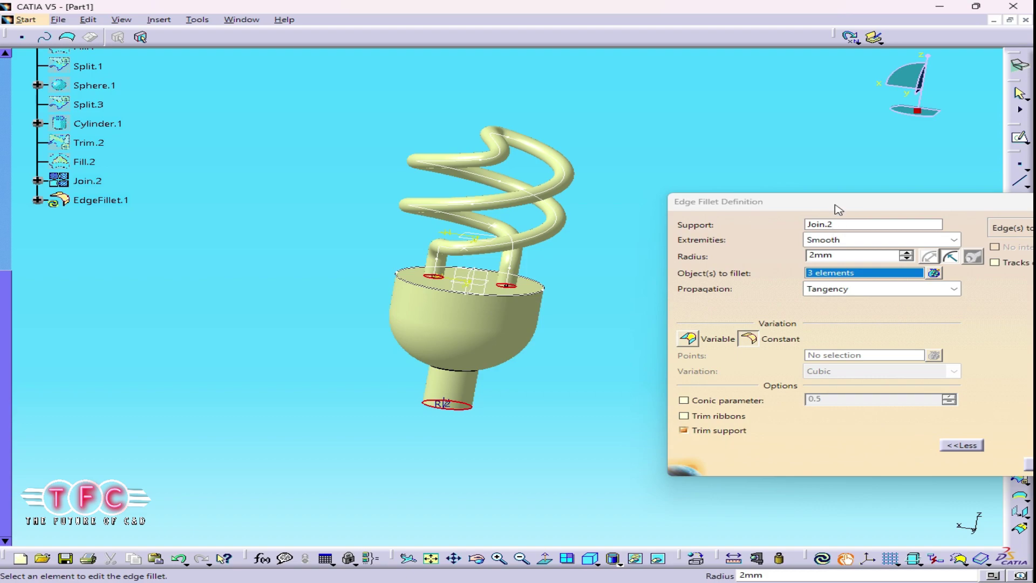
pyautogui.moveTo(838, 210); pyautogui.dragTo(627, 204)
pyautogui.click(752, 439)
pyautogui.moveTo(560, 203); pyautogui.dragTo(835, 190)
pyautogui.click(880, 445)
# Step: Edit the 2 mm edge fillet to include the edge where the neck meets the dome
pyautogui.keyDown('ctrl'); pyautogui.moveTo(545, 399); pyautogui.dragTo(618, 396, button='middle'); pyautogui.keyUp('ctrl')
pyautogui.moveTo(490, 271); pyautogui.dragTo(575, 168, button='middle')
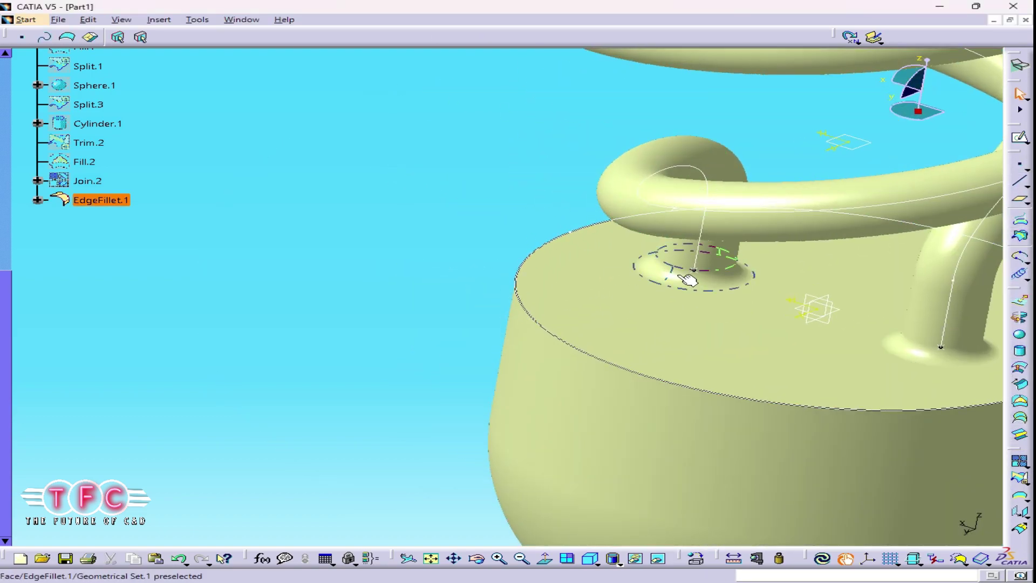
pyautogui.doubleClick(683, 275)
pyautogui.moveTo(433, 309); pyautogui.dragTo(464, 215, button='middle')
pyautogui.keyDown('ctrl'); pyautogui.moveTo(377, 406); pyautogui.dragTo(501, 303, button='middle'); pyautogui.keyUp('ctrl')
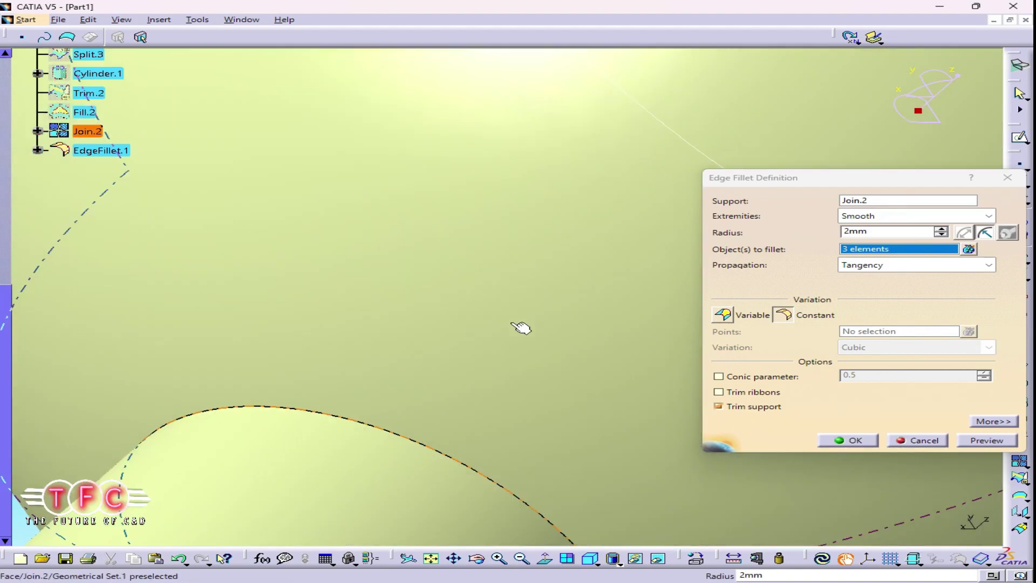
pyautogui.click(380, 429)
pyautogui.keyDown('ctrl'); pyautogui.moveTo(381, 428); pyautogui.dragTo(284, 540, button='middle'); pyautogui.keyUp('ctrl')
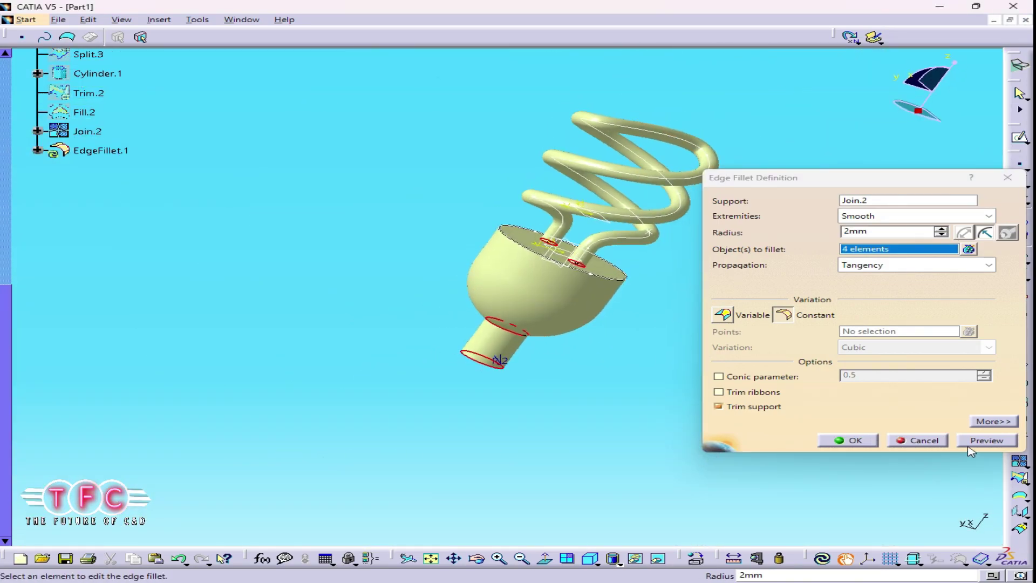
pyautogui.click(967, 446)
pyautogui.click(847, 443)
pyautogui.moveTo(531, 286); pyautogui.dragTo(510, 269, button='middle')
pyautogui.click(786, 575)
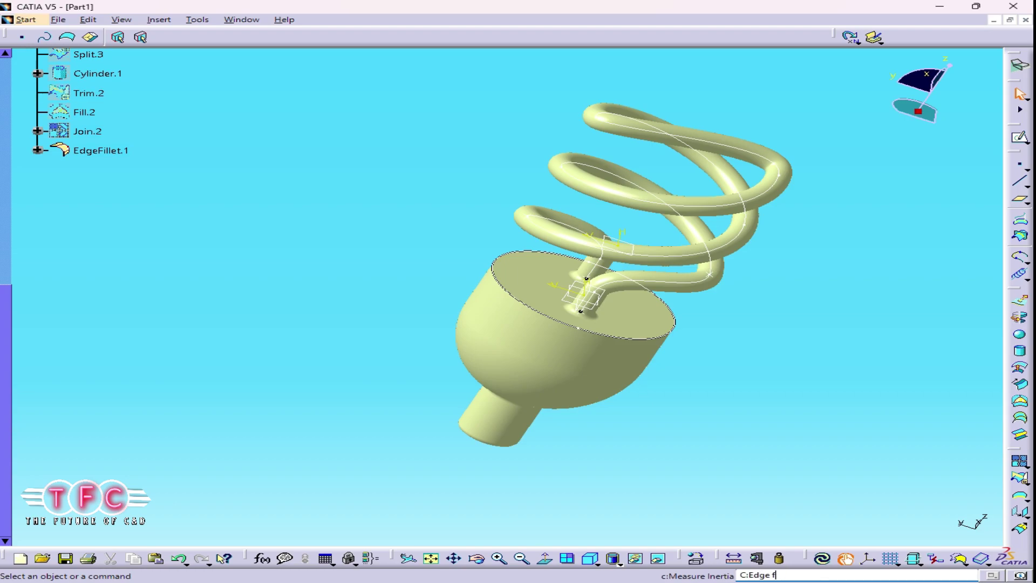
pyautogui.press('Return')
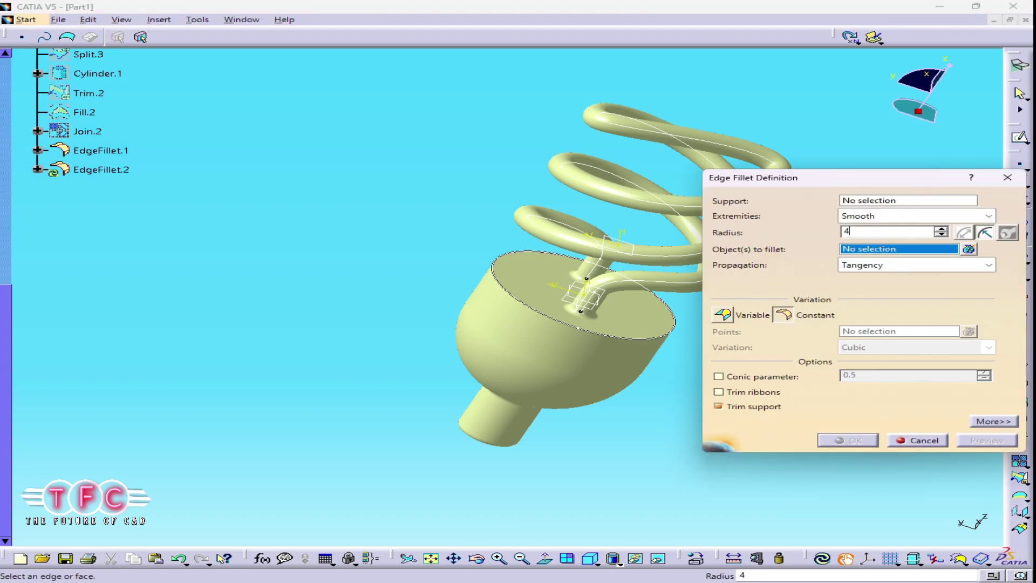
pyautogui.keyDown('ctrl'); pyautogui.moveTo(567, 371); pyautogui.dragTo(370, 337, button='middle'); pyautogui.keyUp('ctrl')
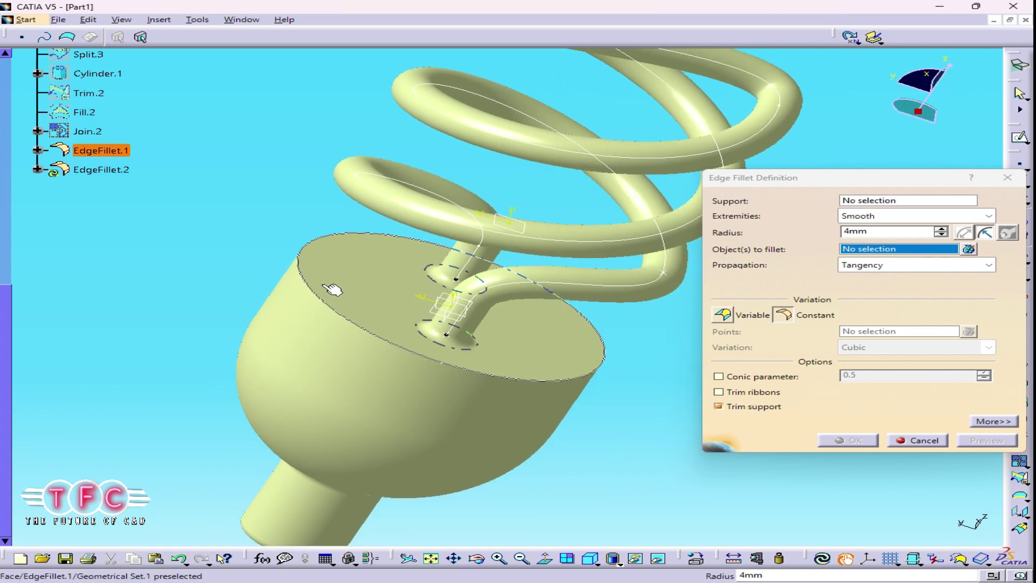
pyautogui.keyDown('ctrl'); pyautogui.moveTo(304, 281); pyautogui.dragTo(516, 259, button='middle'); pyautogui.keyUp('ctrl')
pyautogui.click(870, 199)
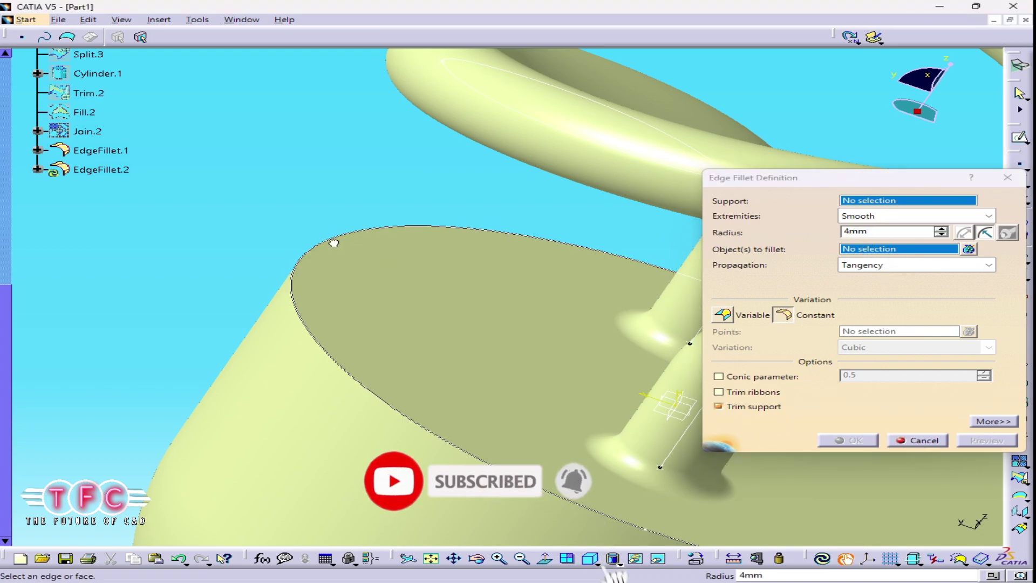
pyautogui.press('Escape')
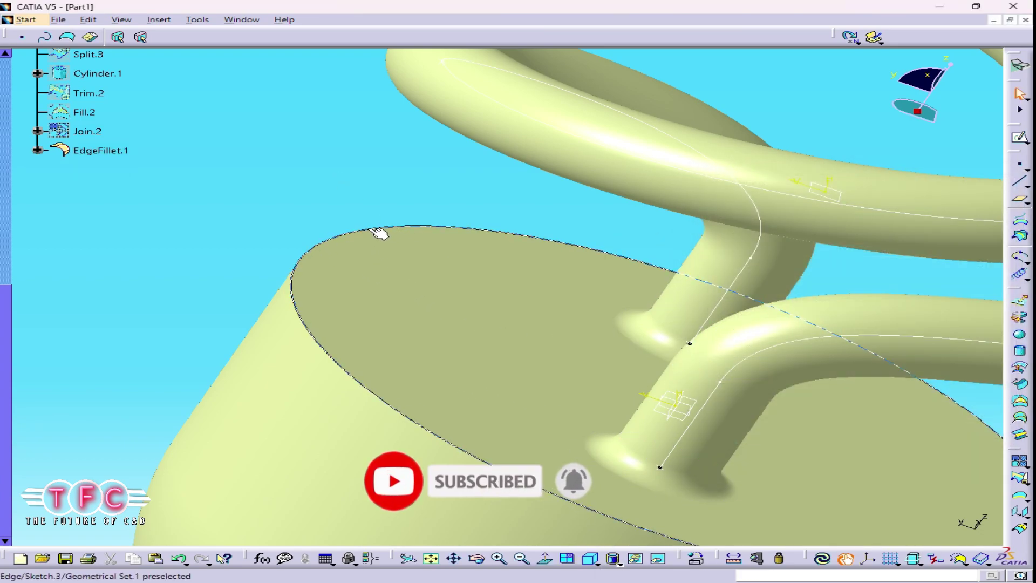
# Step: Create a 4 mm edge fillet on the upper outer rim of the lamp base
pyautogui.write('c')
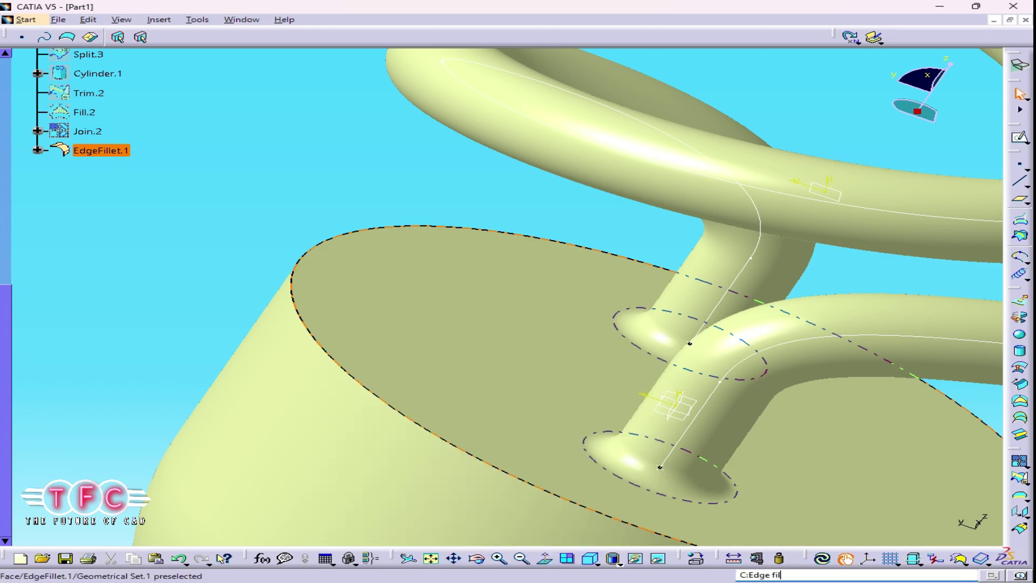
pyautogui.write(':Edge fillet')
pyautogui.press('Return')
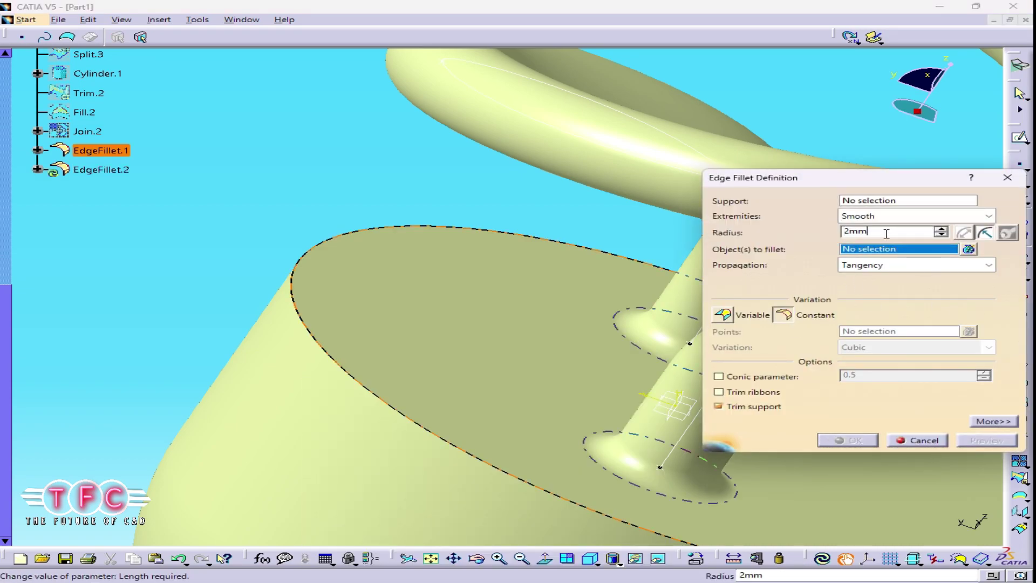
pyautogui.click(382, 227)
pyautogui.moveTo(331, 201); pyautogui.dragTo(345, 324, button='middle')
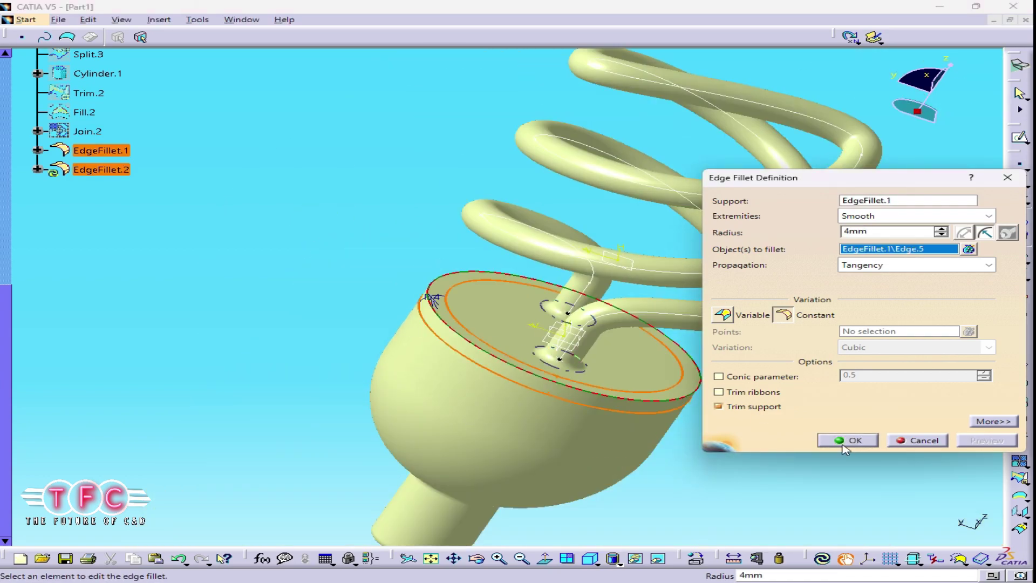
pyautogui.click(849, 442)
# Step: Start a sketch on the yz plane through the lamp's centre
pyautogui.moveTo(269, 197)
pyautogui.mouseDown(button='middle')
pyautogui.moveTo(662, 338)
pyautogui.moveTo(858, 296)
pyautogui.moveTo(474, 349)
pyautogui.moveTo(504, 173)
pyautogui.mouseUp(button='middle')
pyautogui.click(1020, 138)
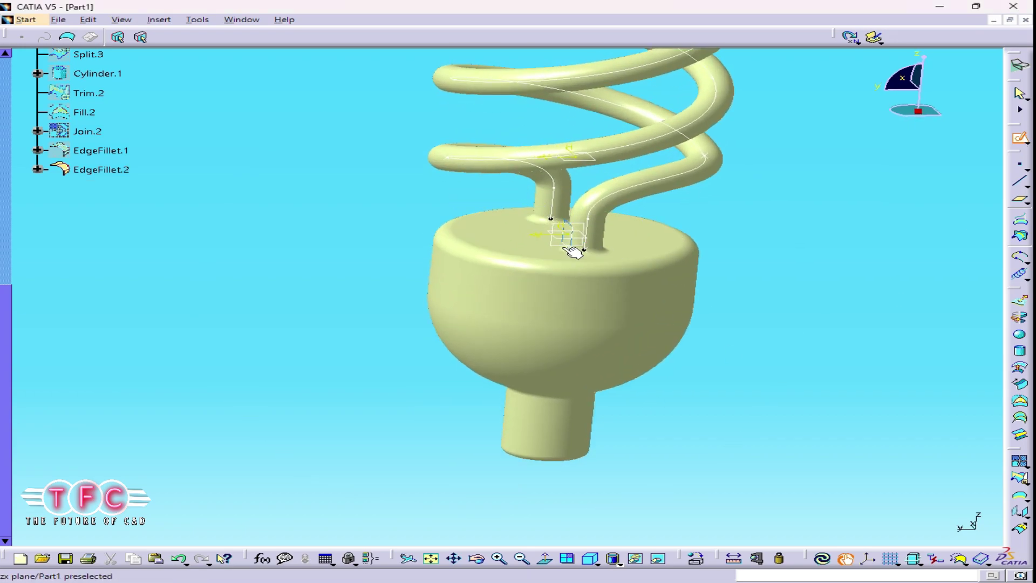
pyautogui.click(575, 248)
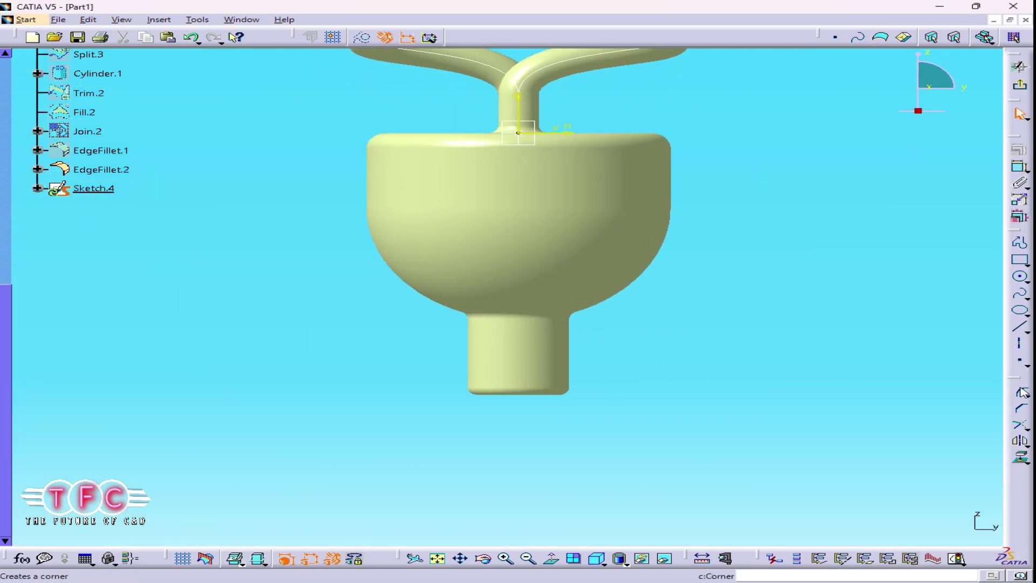
pyautogui.click(1019, 327)
pyautogui.click(610, 422)
pyautogui.click(580, 409)
pyautogui.click(1019, 243)
pyautogui.click(580, 409)
pyautogui.press('Escape')
pyautogui.moveTo(814, 366); pyautogui.dragTo(678, 332, button='middle')
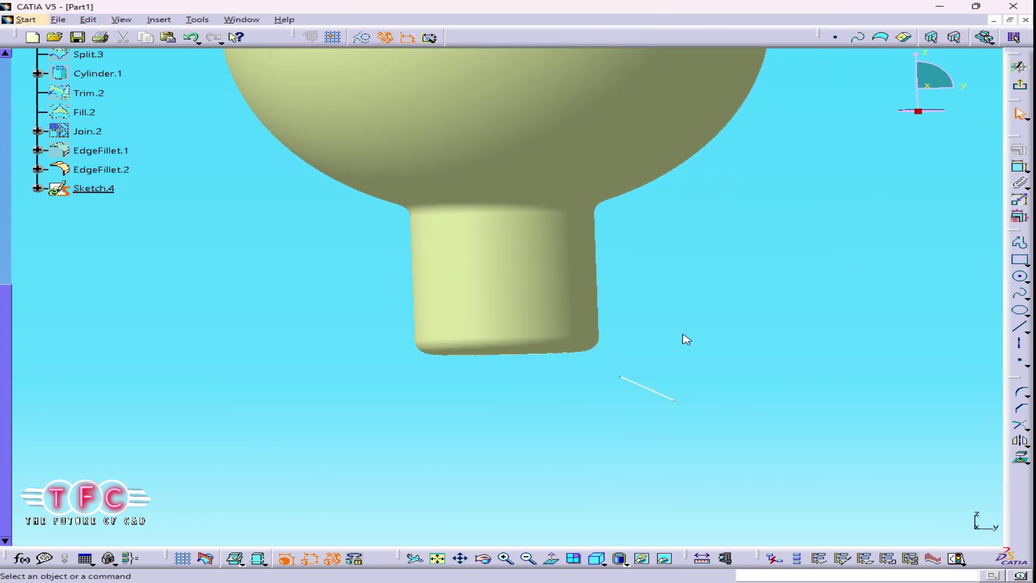
pyautogui.click(557, 564)
# Step: Sketch a closed triangle with a vertical side below the neck's outer edge, and a horizontal axis about 21.6 mm long through its apex
pyautogui.click(1019, 242)
pyautogui.click(617, 379)
pyautogui.click(617, 430)
pyautogui.click(670, 403)
pyautogui.click(1019, 343)
pyautogui.click(620, 403)
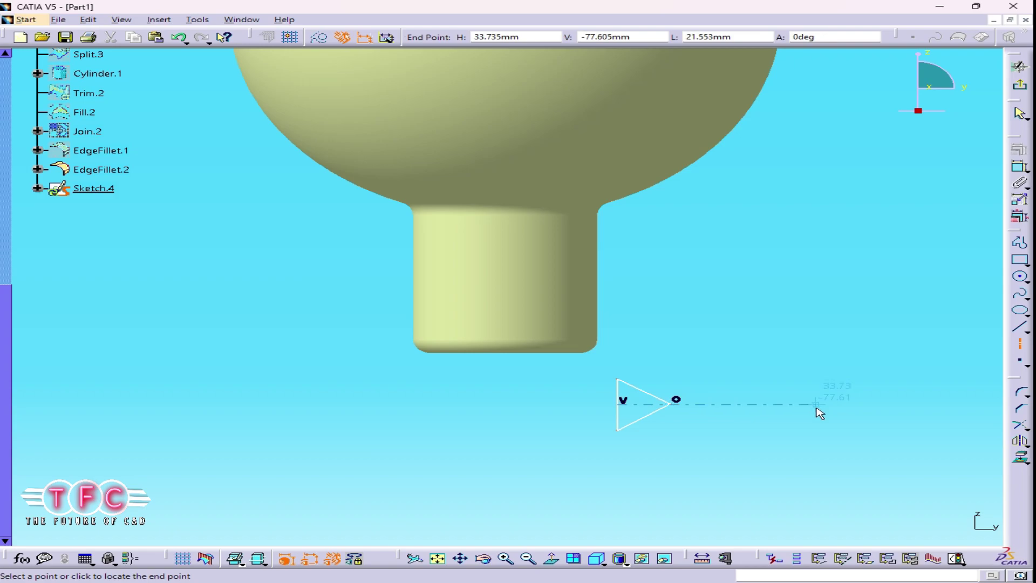
pyautogui.click(816, 409)
# Step: Constrain the triangle symmetrically about the horizontal axis, with a 2 mm vertical side and a 60° angle at the apex
pyautogui.keyDown('ctrl'); pyautogui.moveTo(816, 409); pyautogui.dragTo(691, 384, button='middle'); pyautogui.keyUp('ctrl')
pyautogui.click(714, 419)
pyautogui.keyDown('ctrl'); pyautogui.moveTo(714, 419); pyautogui.dragTo(690, 403, button='middle'); pyautogui.keyUp('ctrl')
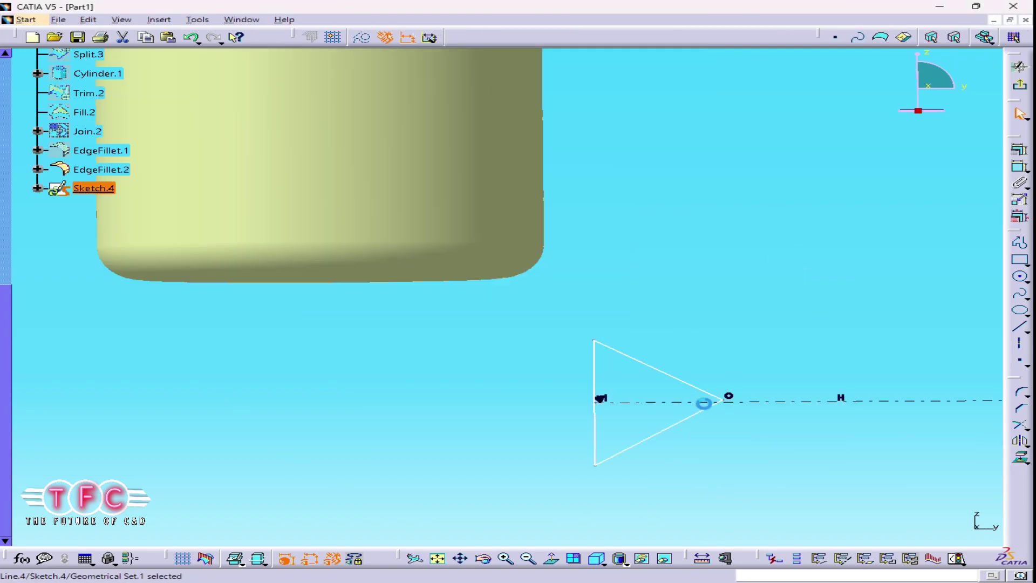
pyautogui.press('Escape')
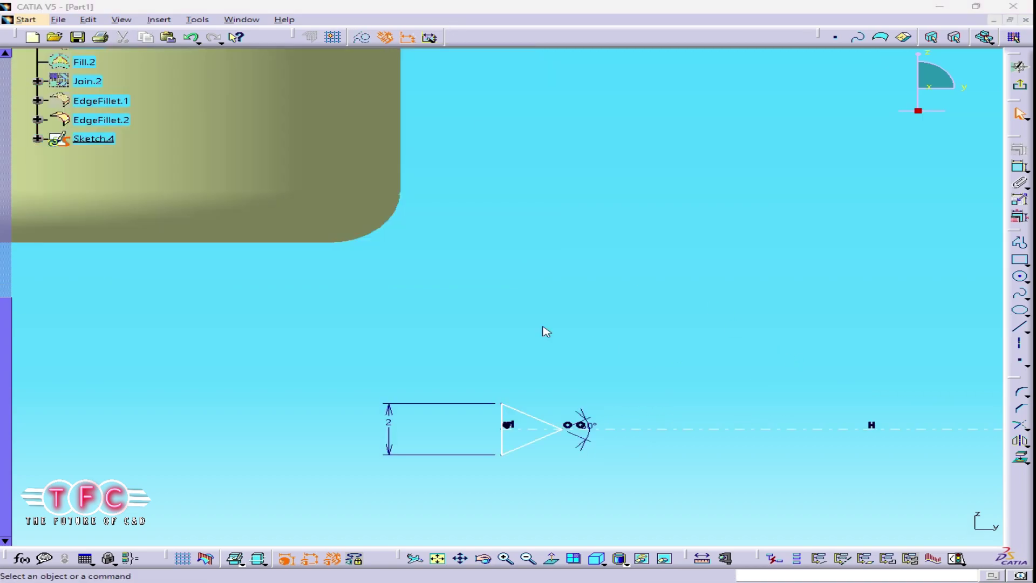
pyautogui.moveTo(592, 441); pyautogui.dragTo(689, 434)
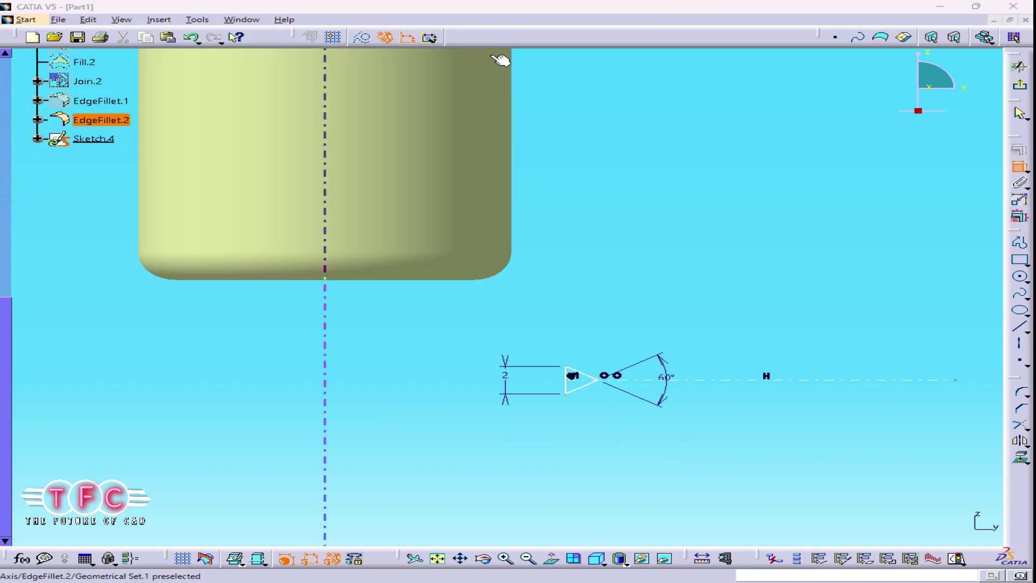
# Step: Position the triangle's vertical side 10 mm from the neck's centre axis and its horizontal axis 4 mm below the neck's end face
pyautogui.click(326, 224)
pyautogui.doubleClick(434, 312)
pyautogui.write('10')
pyautogui.press('Return')
pyautogui.moveTo(436, 310)
pyautogui.keyDown('ctrl'); pyautogui.mouseDown(button='middle')
pyautogui.moveTo(591, 338)
pyautogui.moveTo(975, 257)
pyautogui.mouseUp(button='middle'); pyautogui.keyUp('ctrl')
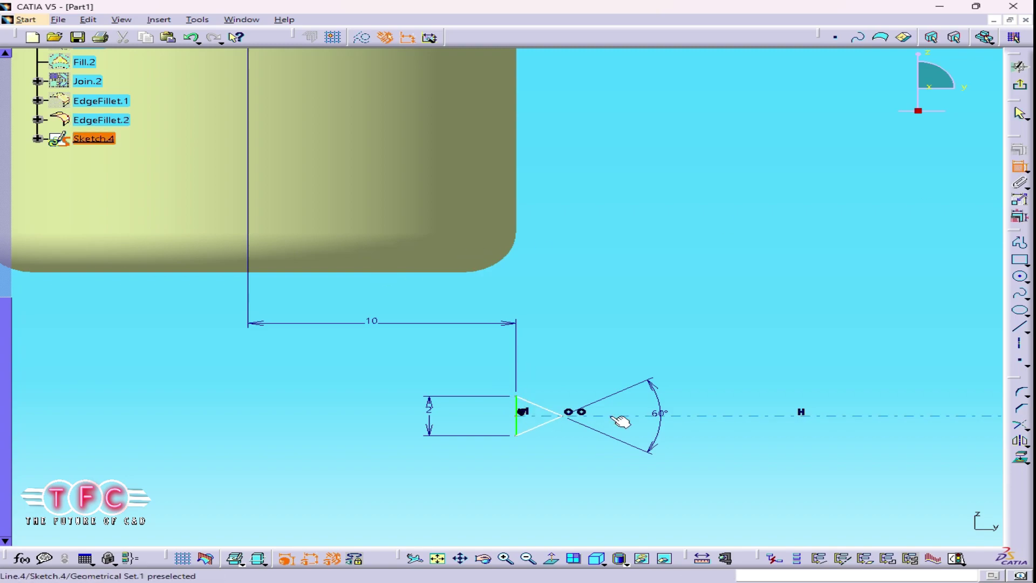
pyautogui.doubleClick(608, 333)
pyautogui.write('4')
pyautogui.press('Return')
# Step: Round the triangle's apex with a corner of radius 0.5 mm
pyautogui.keyDown('ctrl'); pyautogui.moveTo(617, 444); pyautogui.dragTo(969, 333, button='middle'); pyautogui.keyUp('ctrl')
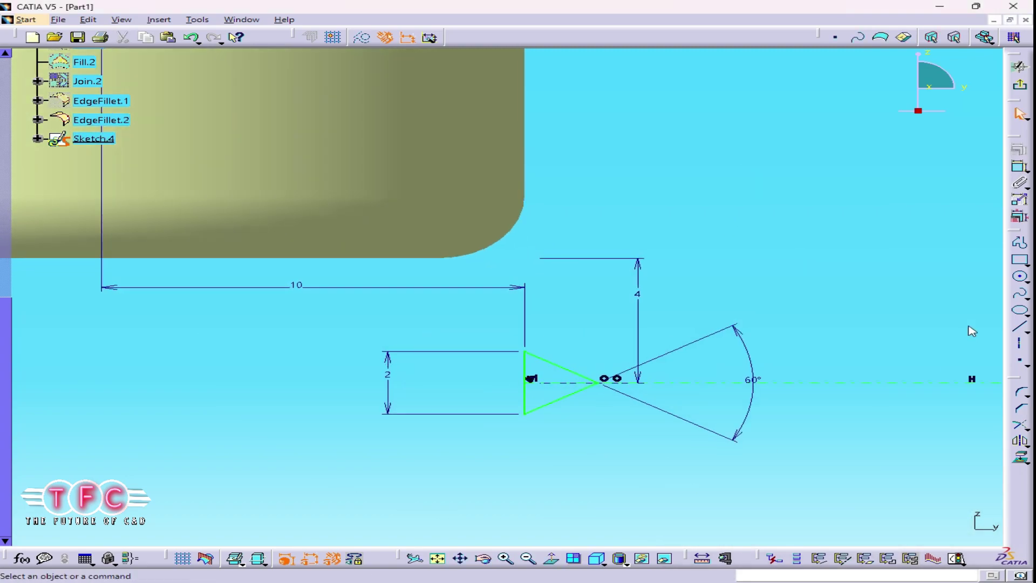
pyautogui.click(581, 379)
pyautogui.click(585, 384)
pyautogui.keyDown('ctrl'); pyautogui.moveTo(589, 385); pyautogui.dragTo(665, 490, button='middle'); pyautogui.keyUp('ctrl')
pyautogui.click(684, 488)
pyautogui.doubleClick(657, 488)
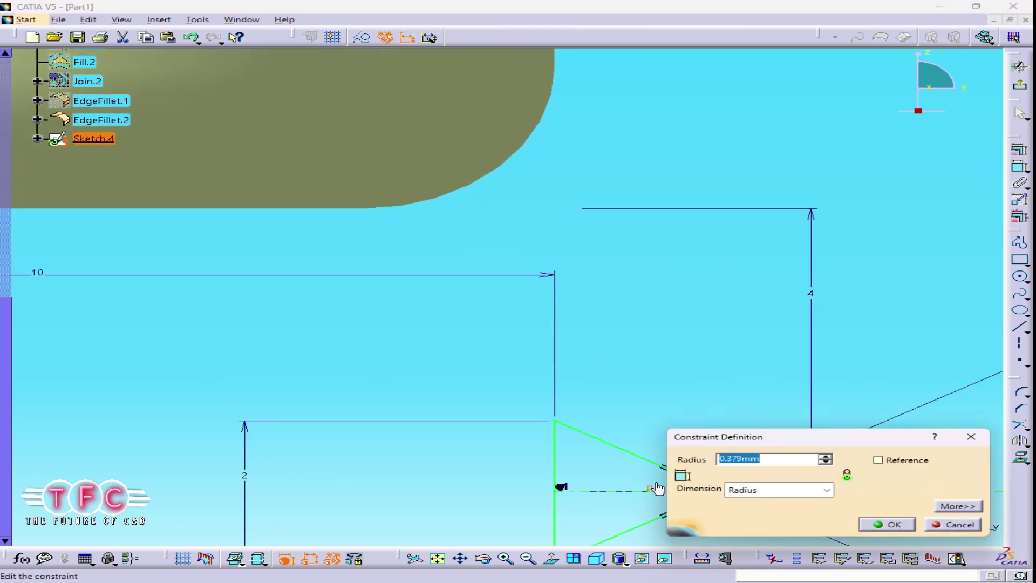
pyautogui.press('Return')
pyautogui.click(795, 522)
# Step: Place a sketch point on the horizontal axis where the triangle's two slanted sides would meet
pyautogui.keyDown('ctrl'); pyautogui.moveTo(795, 522); pyautogui.dragTo(774, 559, button='middle'); pyautogui.keyUp('ctrl')
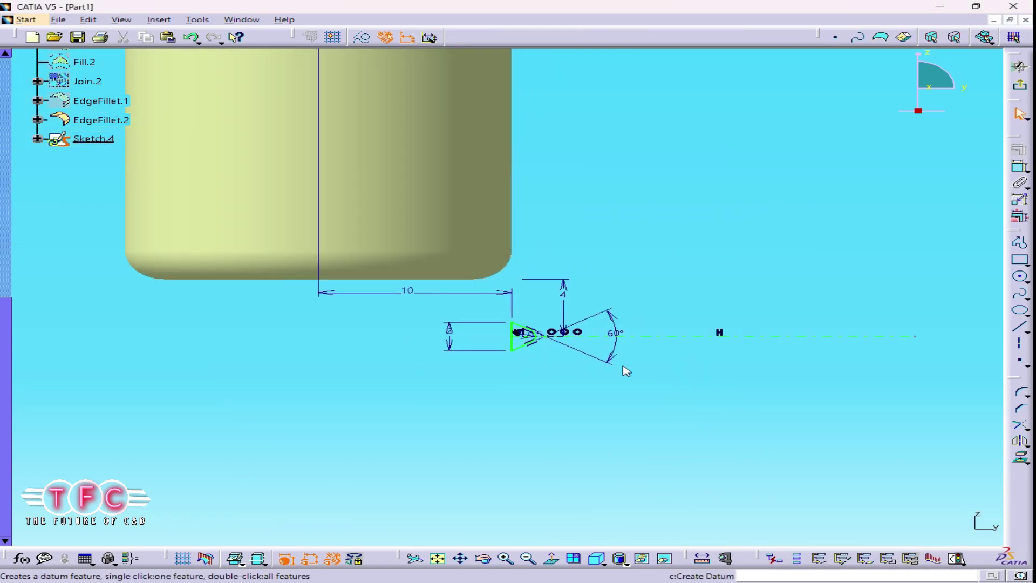
pyautogui.click(1019, 361)
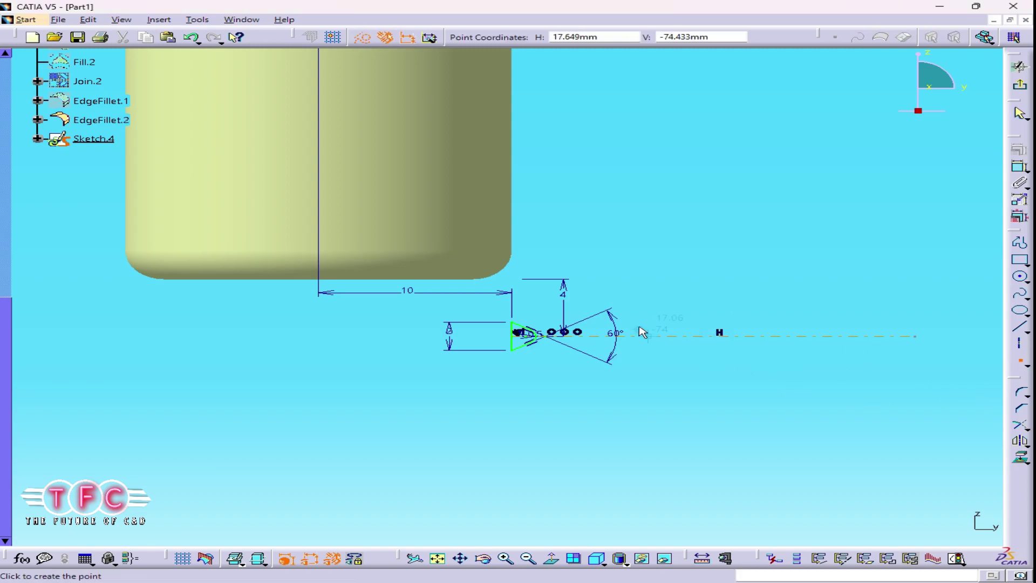
pyautogui.click(589, 337)
pyautogui.click(606, 432)
pyautogui.keyDown('ctrl'); pyautogui.moveTo(606, 432); pyautogui.dragTo(557, 375, button='middle'); pyautogui.keyUp('ctrl')
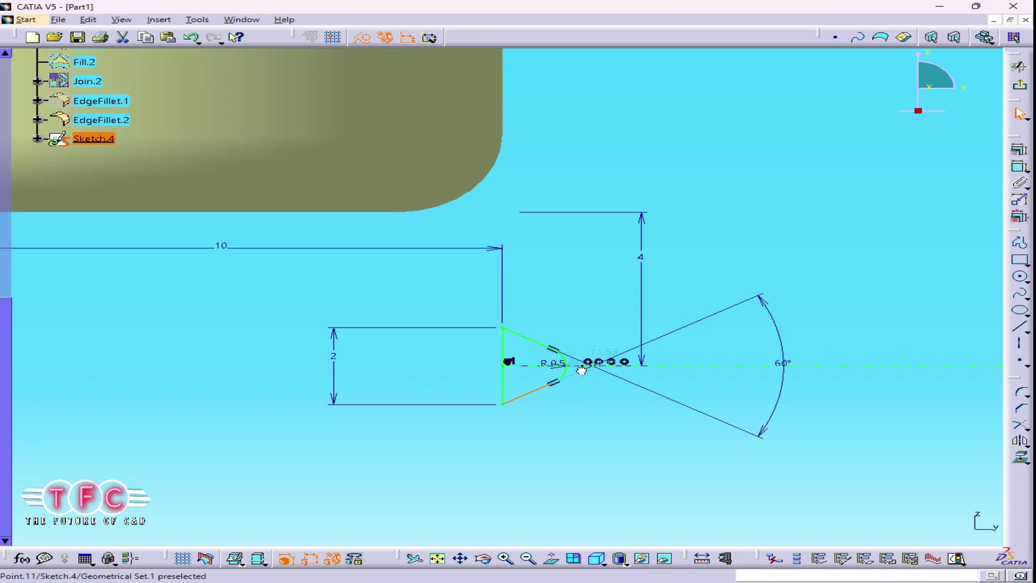
pyautogui.moveTo(591, 368); pyautogui.dragTo(687, 426, button='middle')
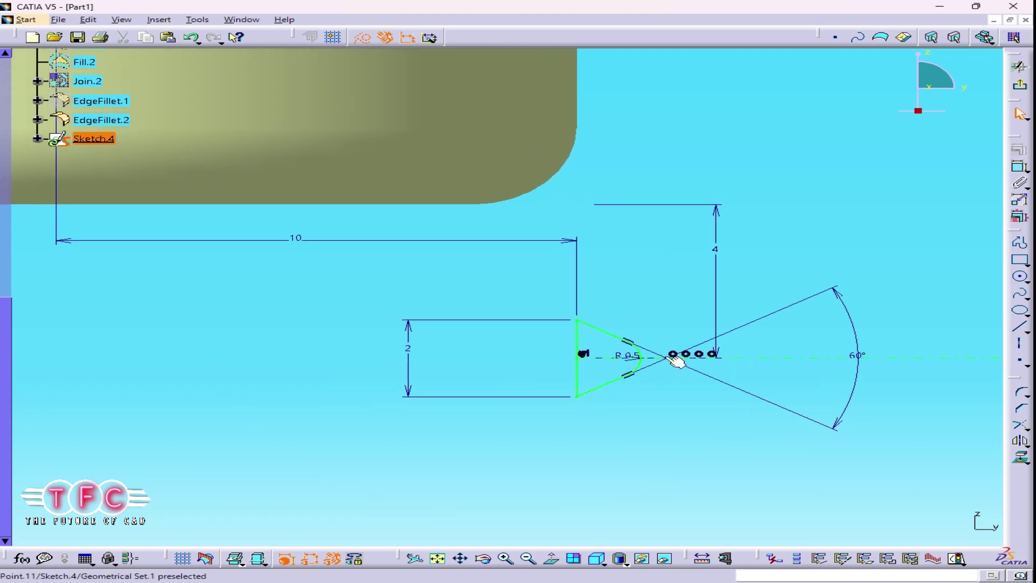
# Step: Change the apex point's symbol to a concentric circle and its colour to red
pyautogui.click(456, 25)
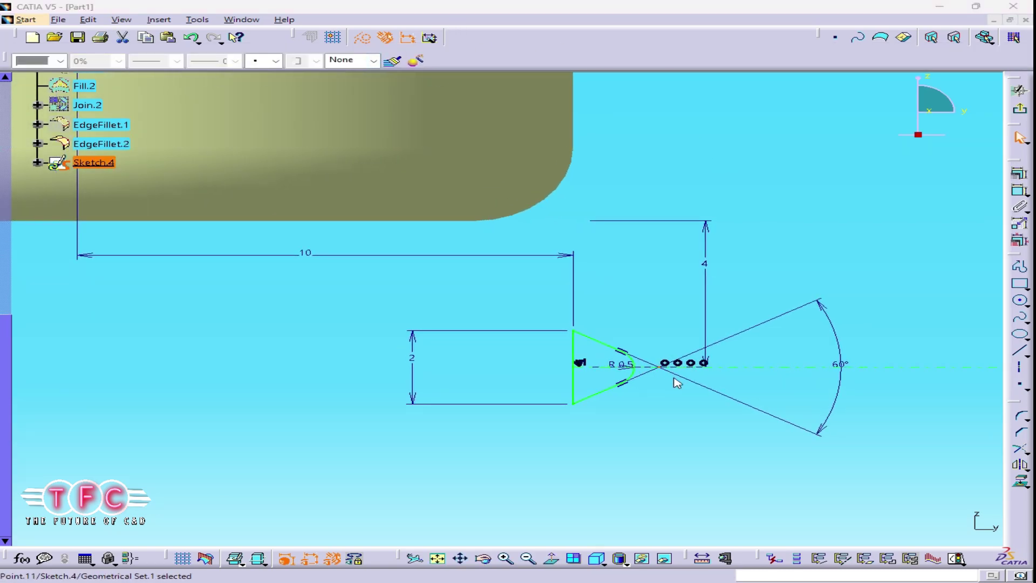
pyautogui.click(275, 60)
pyautogui.click(264, 125)
pyautogui.click(60, 61)
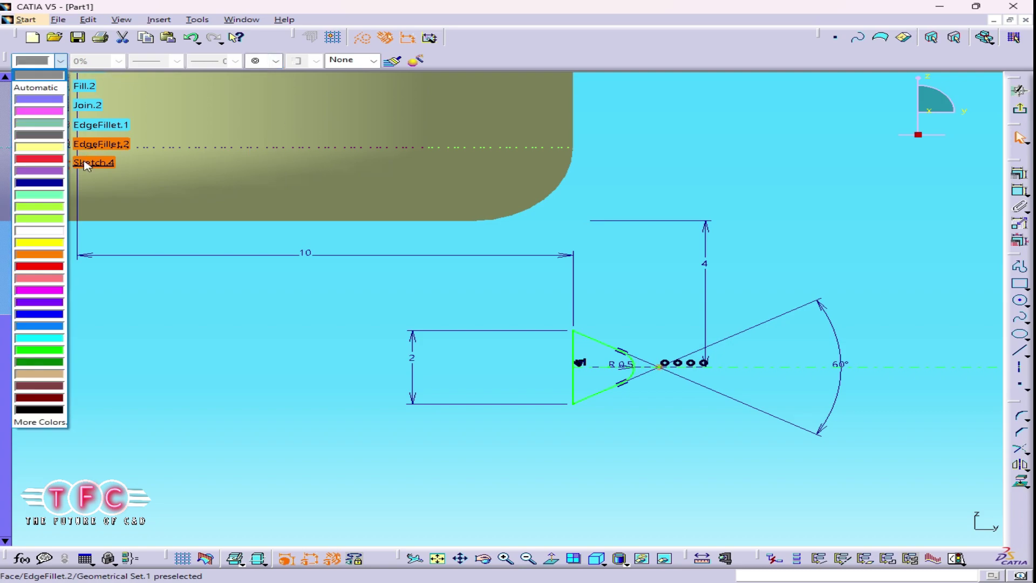
pyautogui.click(51, 159)
pyautogui.click(723, 462)
pyautogui.moveTo(623, 440); pyautogui.dragTo(619, 417, button='middle')
pyautogui.click(677, 376)
pyautogui.moveTo(678, 451); pyautogui.dragTo(679, 465, button='middle')
pyautogui.click(768, 347)
pyautogui.moveTo(639, 326); pyautogui.dragTo(587, 377, button='middle')
pyautogui.rightClick(454, 26)
pyautogui.moveTo(701, 383); pyautogui.dragTo(705, 325, button='middle')
# Step: Open the object-specific options of the red point at the triangle's apex
pyautogui.rightClick(682, 305)
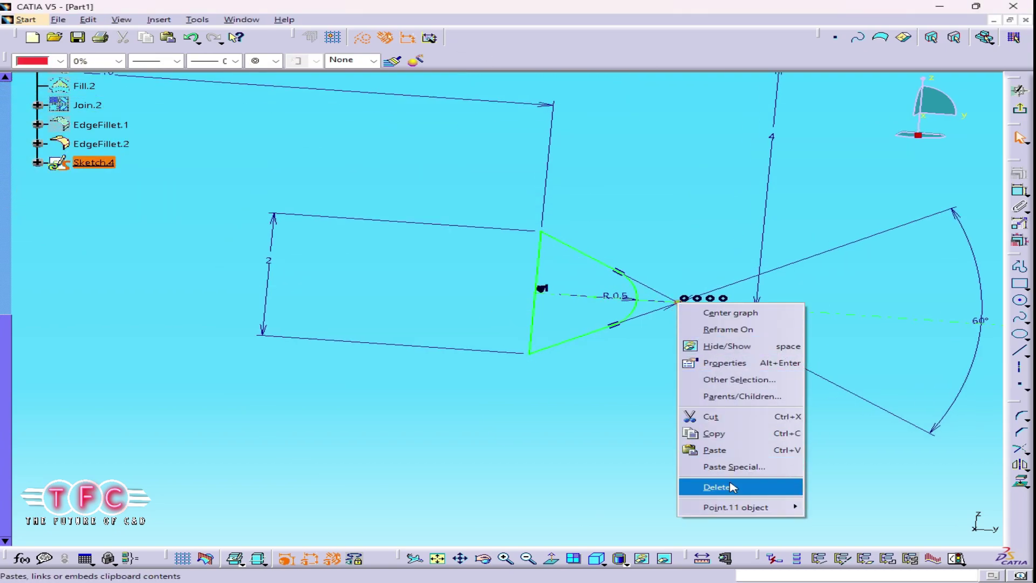
pyautogui.moveTo(735, 504)
pyautogui.click(839, 434)
pyautogui.moveTo(462, 384); pyautogui.dragTo(465, 424, button='middle')
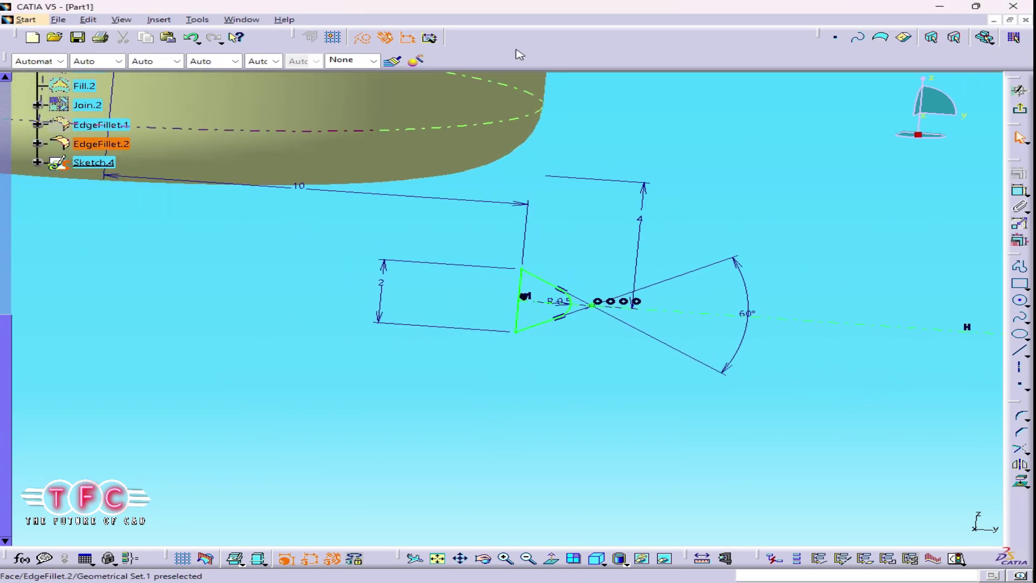
# Step: Leave the sketch and start a helix defined by height and pitch, with a constant pitch of 2 mm
pyautogui.click(1019, 109)
pyautogui.moveTo(551, 389)
pyautogui.mouseDown(button='middle')
pyautogui.moveTo(331, 328)
pyautogui.moveTo(326, 411)
pyautogui.moveTo(636, 432)
pyautogui.mouseUp(button='middle')
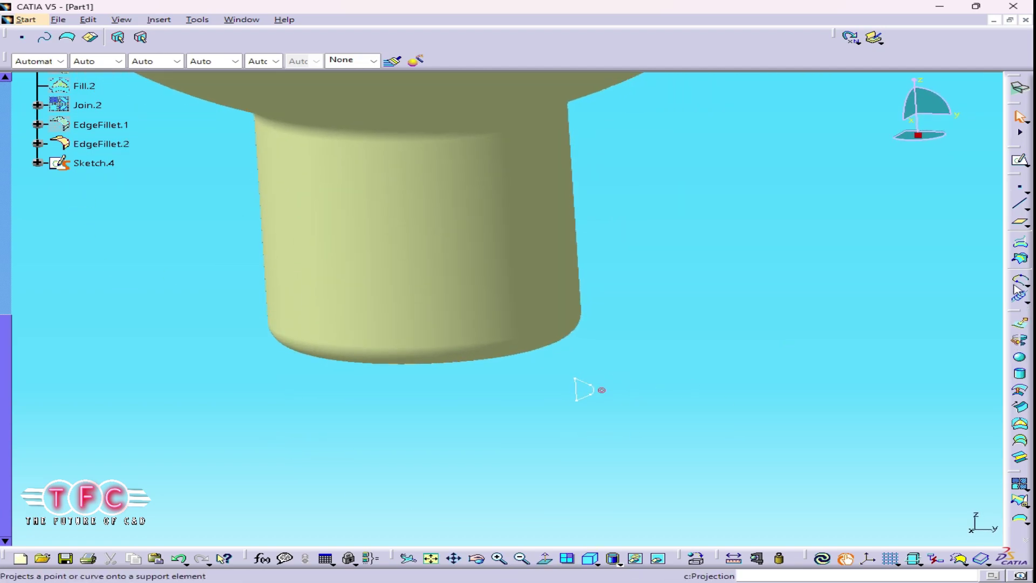
pyautogui.click(1017, 294)
pyautogui.moveTo(588, 388); pyautogui.dragTo(527, 347, button='middle')
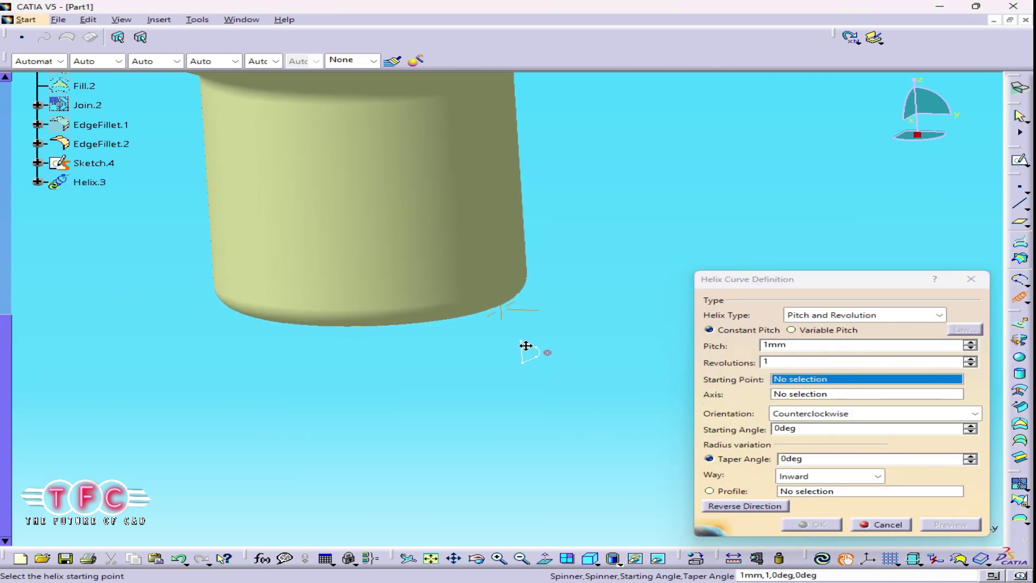
pyautogui.click(839, 318)
pyautogui.click(859, 344)
pyautogui.press('Tab')
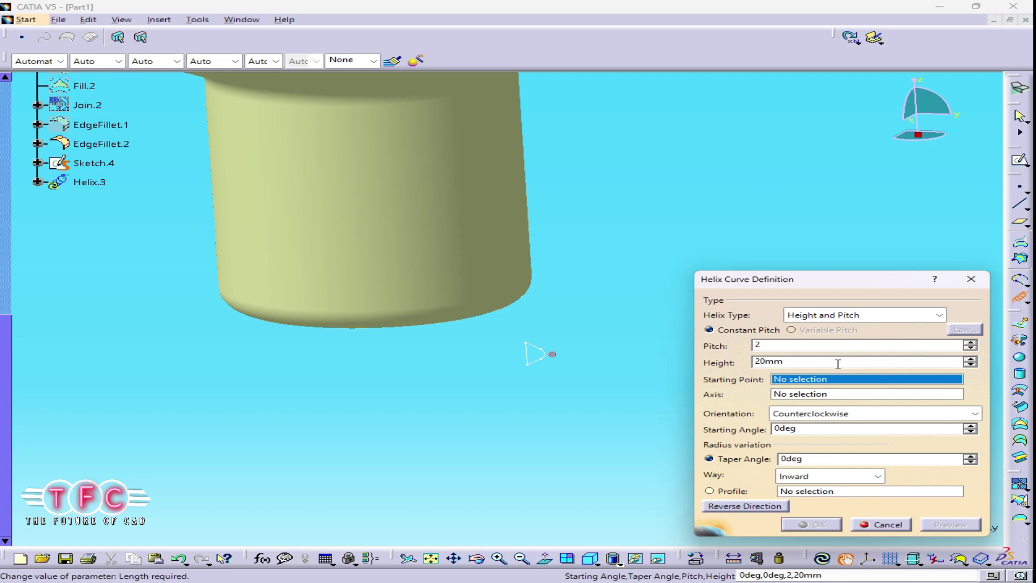
# Step: Start the helix at the red sketch point beside the thread profile and use the Z axis as its axis
pyautogui.click(561, 358)
pyautogui.rightClick(806, 396)
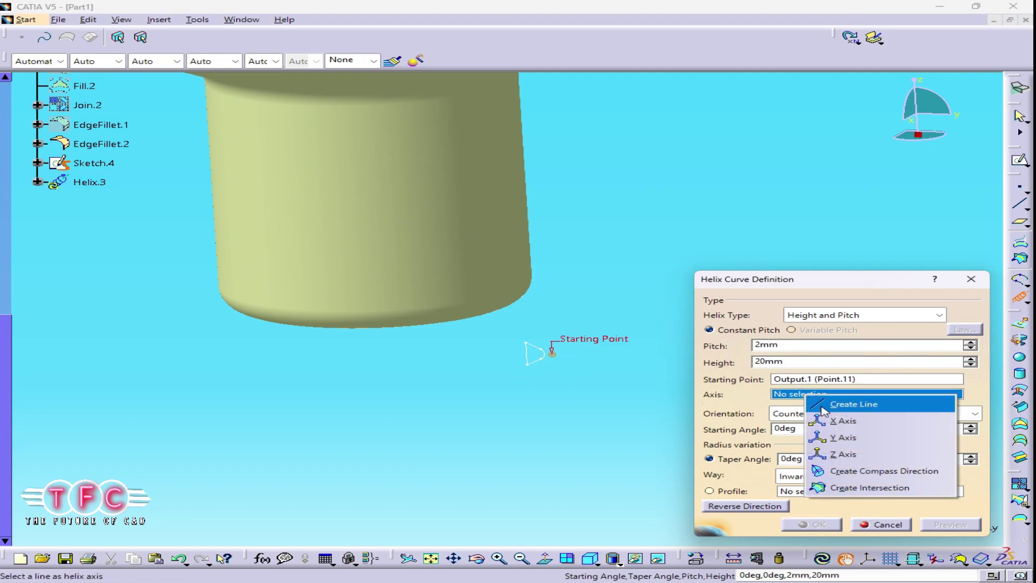
pyautogui.click(831, 455)
pyautogui.moveTo(601, 370); pyautogui.dragTo(458, 25, button='middle')
pyautogui.moveTo(518, 259); pyautogui.dragTo(483, 253, button='middle')
pyautogui.moveTo(462, 332); pyautogui.dragTo(454, 395, button='middle')
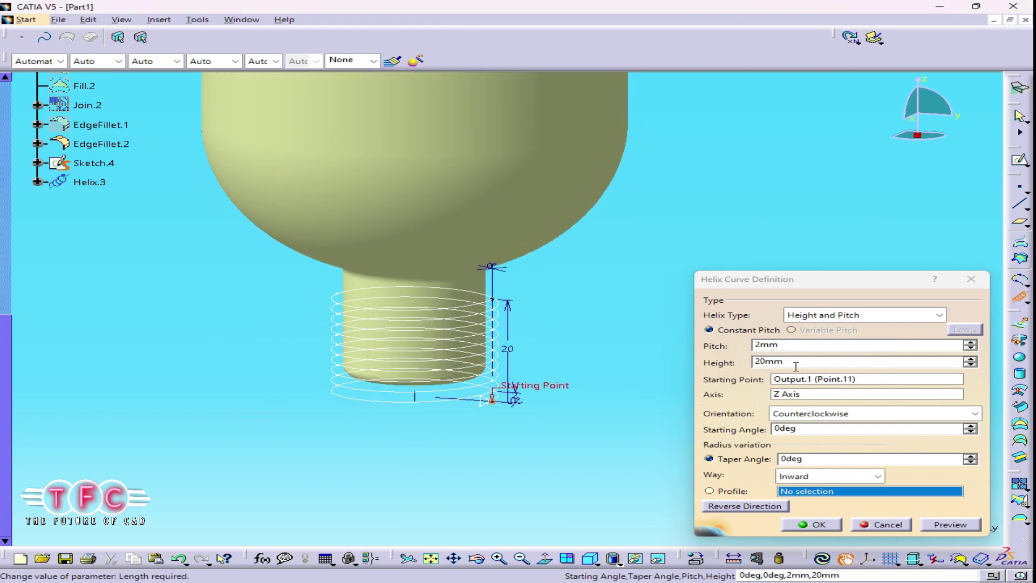
# Step: Set the helix height to 25 mm and create the curve around the neck
pyautogui.moveTo(795, 363); pyautogui.dragTo(723, 364)
pyautogui.click(960, 524)
pyautogui.moveTo(478, 316); pyautogui.dragTo(485, 294, button='middle')
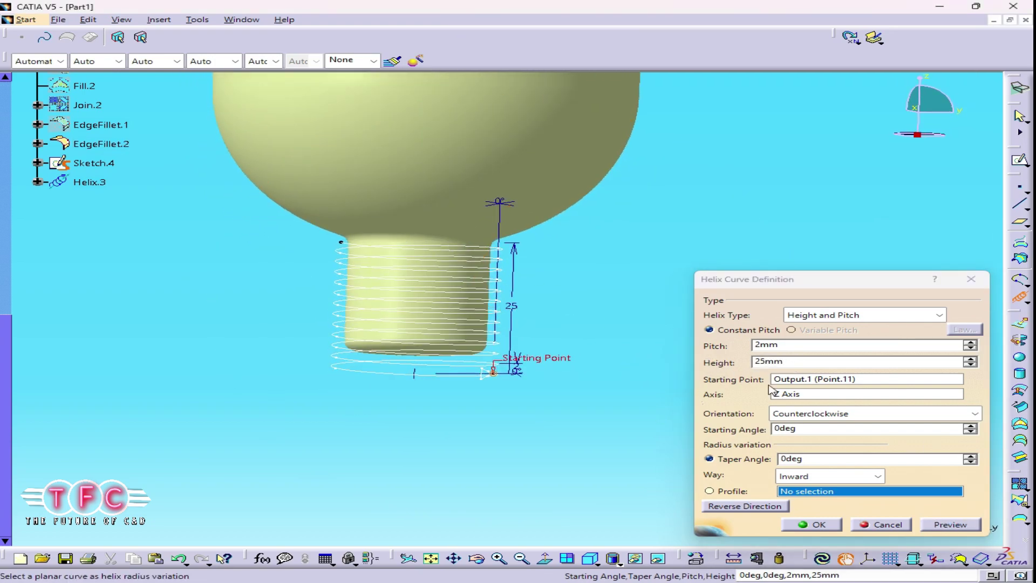
pyautogui.click(823, 529)
pyautogui.moveTo(513, 349); pyautogui.dragTo(571, 319, button='middle')
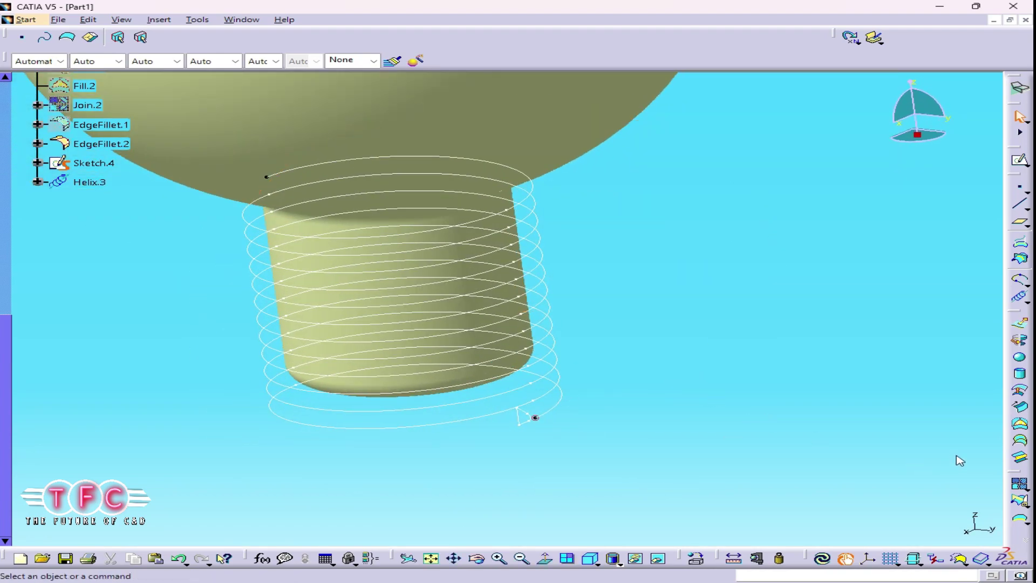
# Step: Start a swept surface with an explicit profile and the pulling direction subtype
pyautogui.moveTo(722, 415); pyautogui.dragTo(724, 397, button='middle')
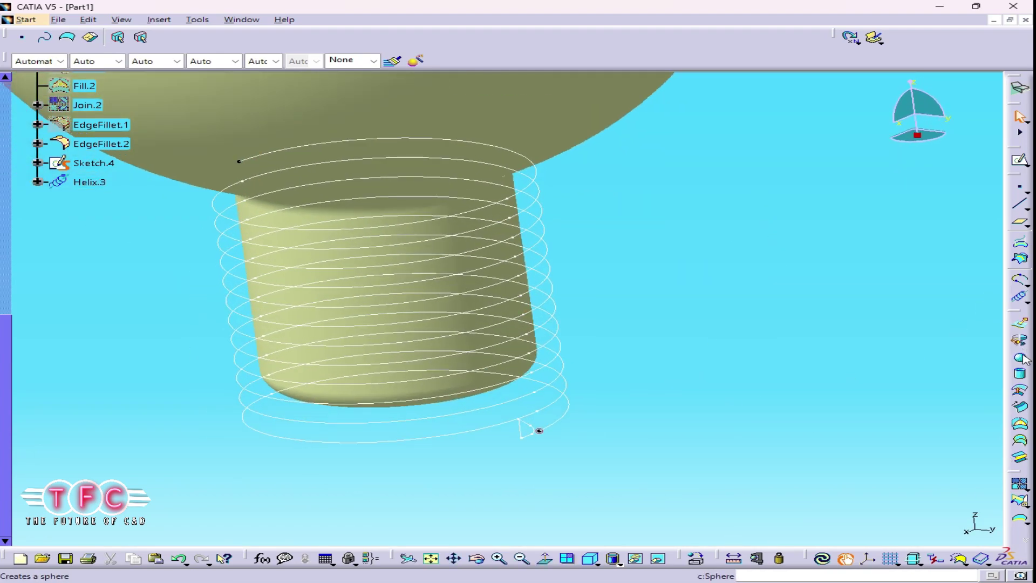
pyautogui.click(1020, 411)
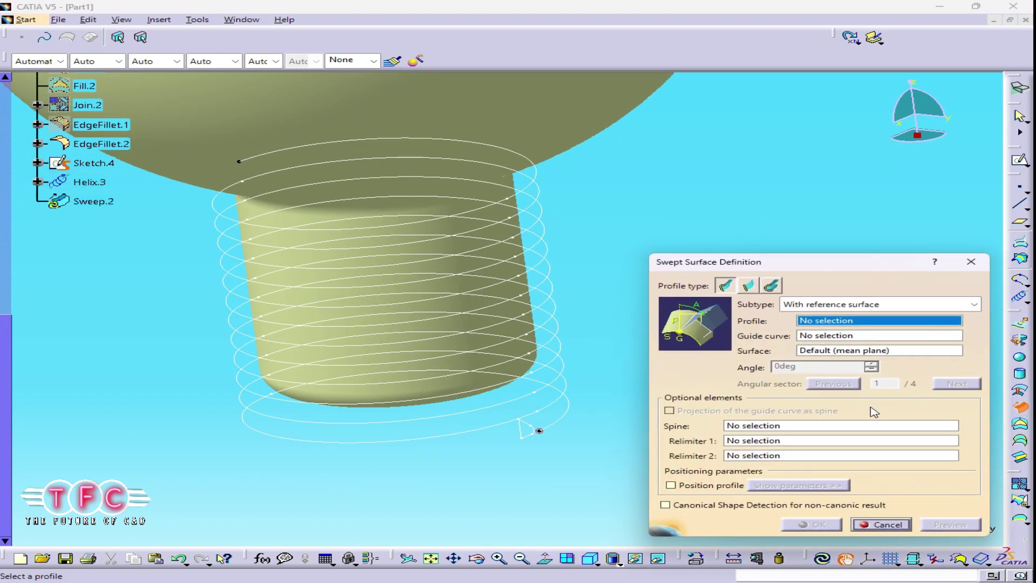
pyautogui.click(745, 287)
pyautogui.click(765, 307)
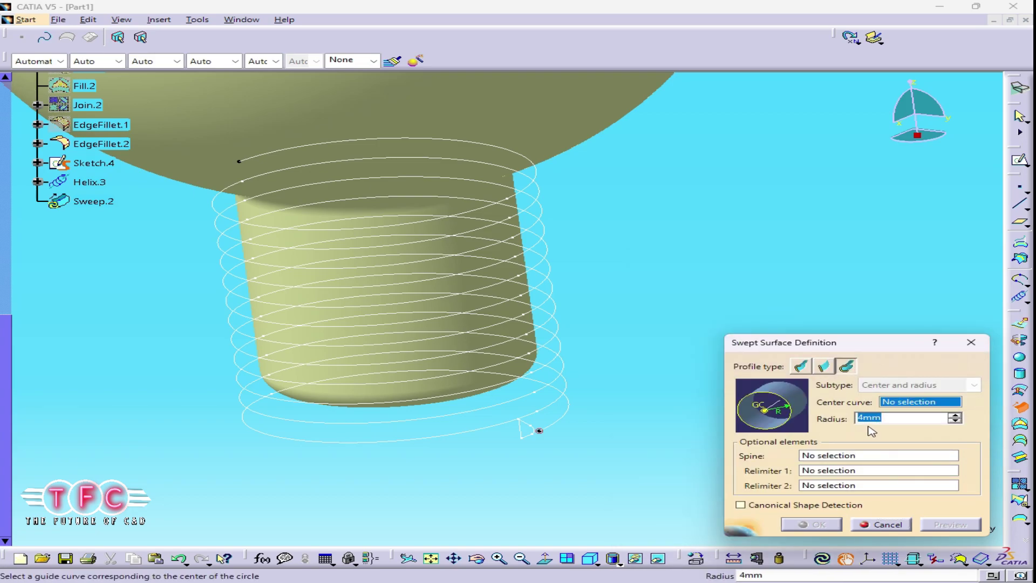
pyautogui.click(801, 367)
pyautogui.moveTo(483, 406); pyautogui.dragTo(528, 371, button='middle')
pyautogui.click(844, 305)
pyautogui.click(842, 340)
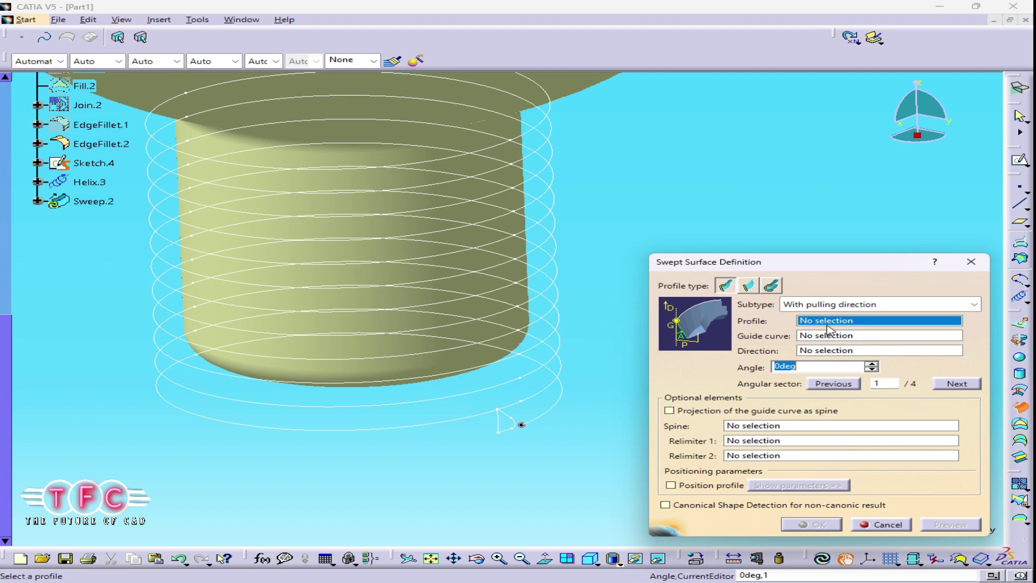
# Step: Sweep the rounded triangular sketch along the helix with the Z component as pulling direction
pyautogui.click(517, 437)
pyautogui.click(561, 401)
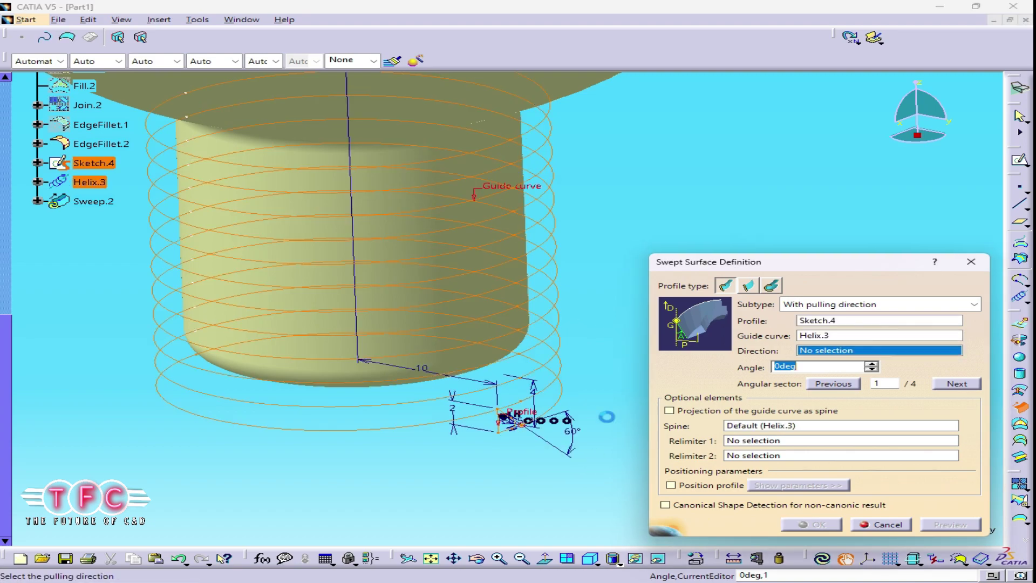
pyautogui.rightClick(879, 350)
pyautogui.click(942, 414)
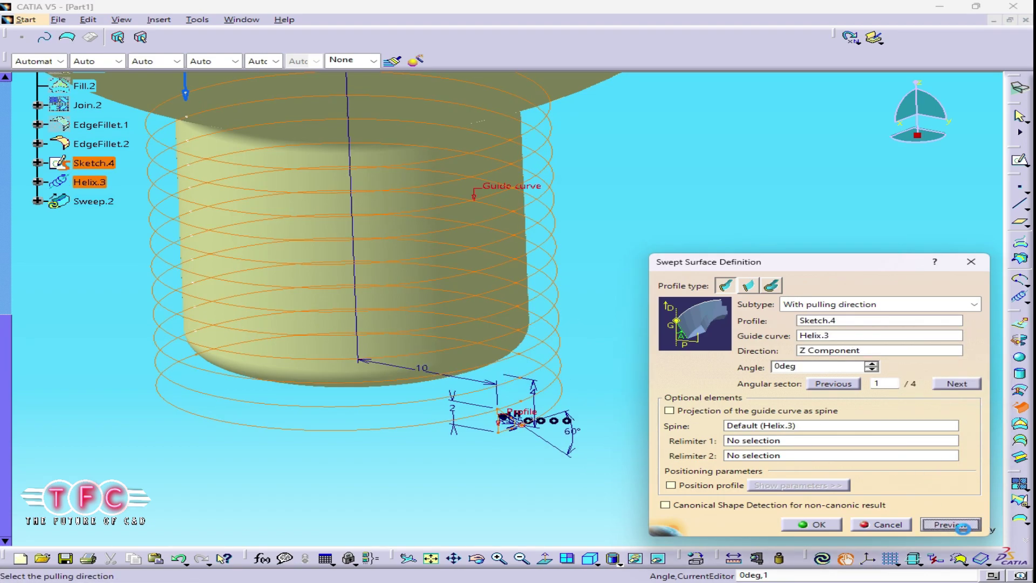
pyautogui.click(963, 529)
pyautogui.click(811, 524)
pyautogui.moveTo(608, 236); pyautogui.dragTo(644, 269, button='middle')
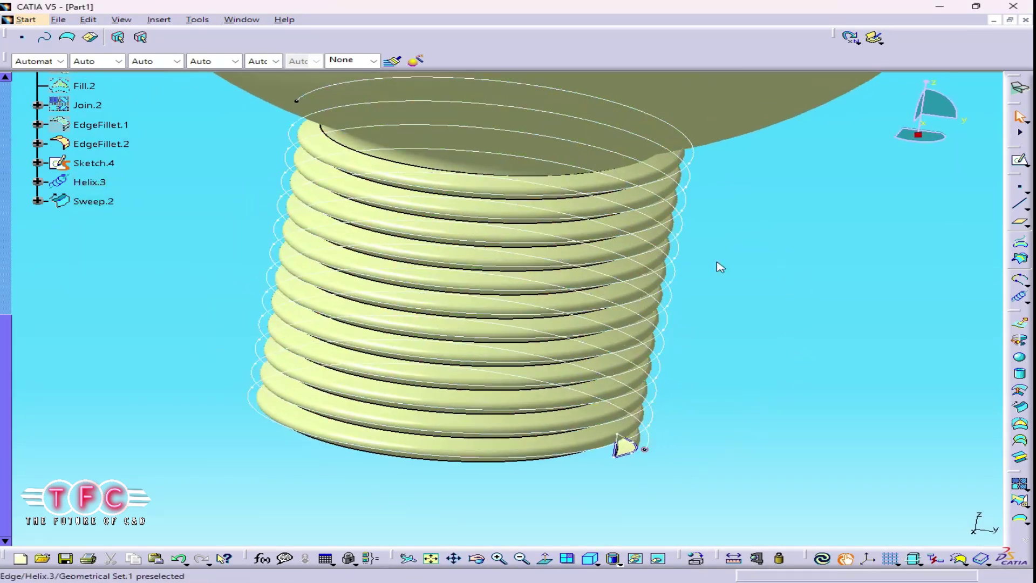
# Step: Hide the thread's helix curve and the yz plane
pyautogui.rightClick(684, 253)
pyautogui.click(717, 297)
pyautogui.moveTo(625, 318); pyautogui.dragTo(739, 431, button='middle')
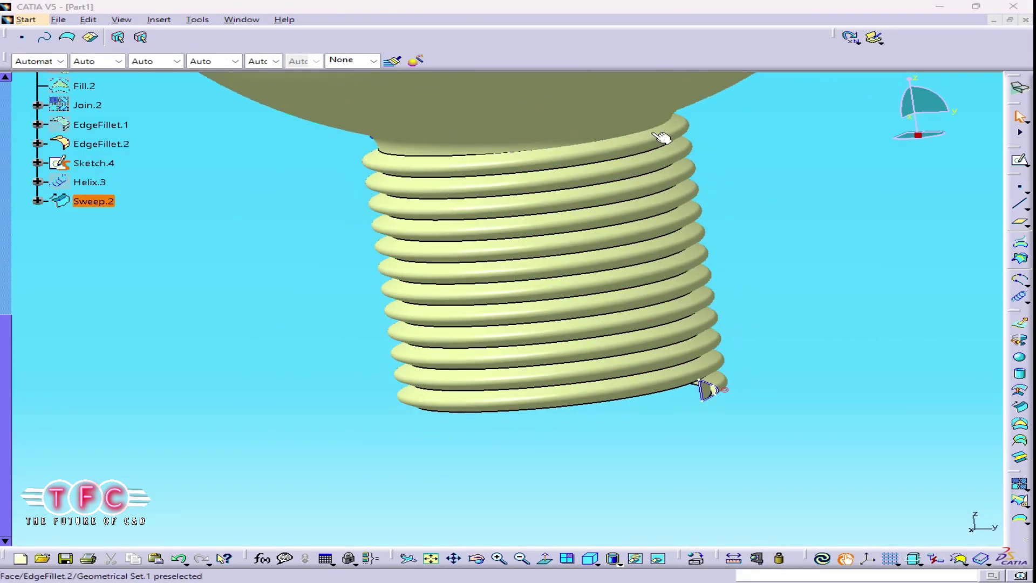
pyautogui.moveTo(579, 101); pyautogui.dragTo(597, 335, button='middle')
pyautogui.moveTo(545, 237); pyautogui.dragTo(541, 308, button='middle')
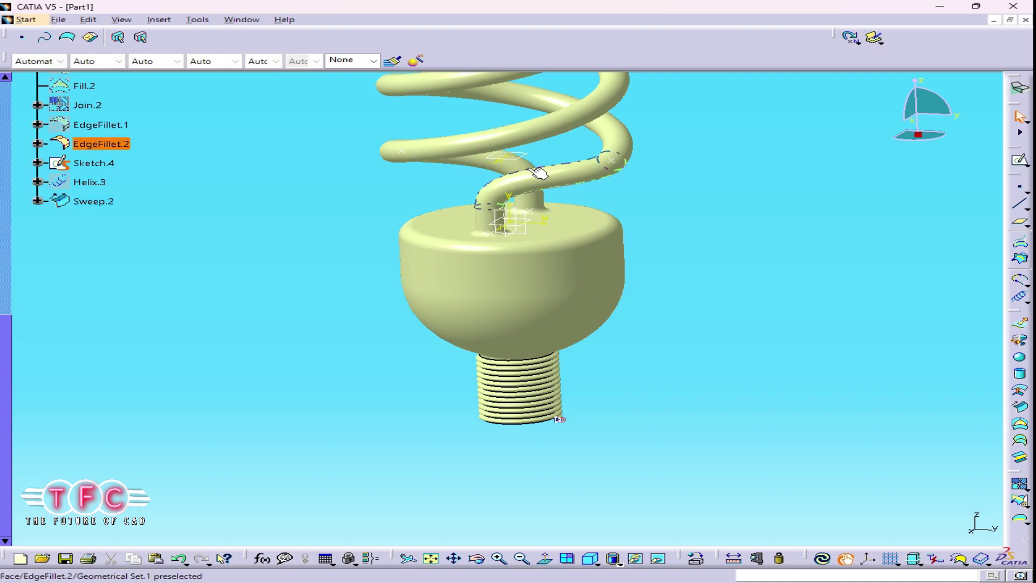
pyautogui.rightClick(528, 223)
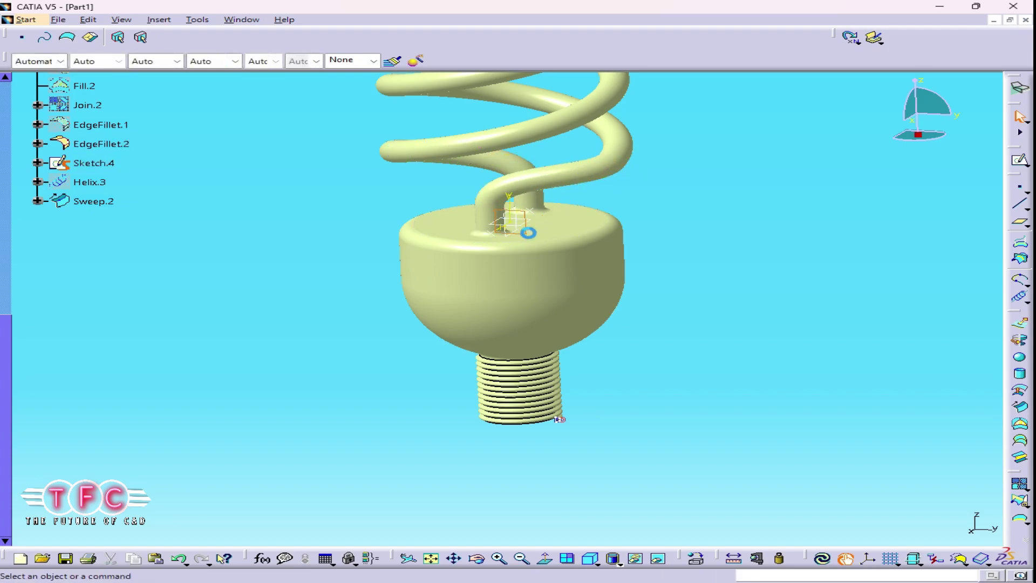
pyautogui.moveTo(679, 203); pyautogui.dragTo(566, 297, button='middle')
# Step: Collapse Geometrical Set.1 in the specification tree and switch to the Part Design workbench
pyautogui.scroll(4, 76, 132)
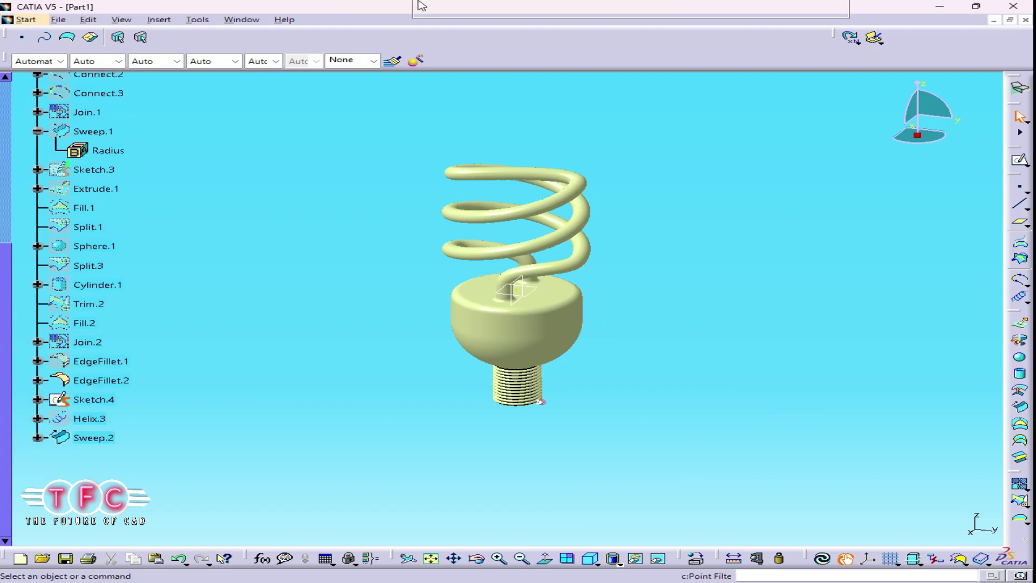
pyautogui.moveTo(418, 2); pyautogui.dragTo(334, 31)
pyautogui.scroll(5, 75, 145)
pyautogui.click(7, 195)
pyautogui.rightClick(65, 179)
pyautogui.click(109, 402)
pyautogui.rightClick(37, 99)
pyautogui.rightClick(36, 99)
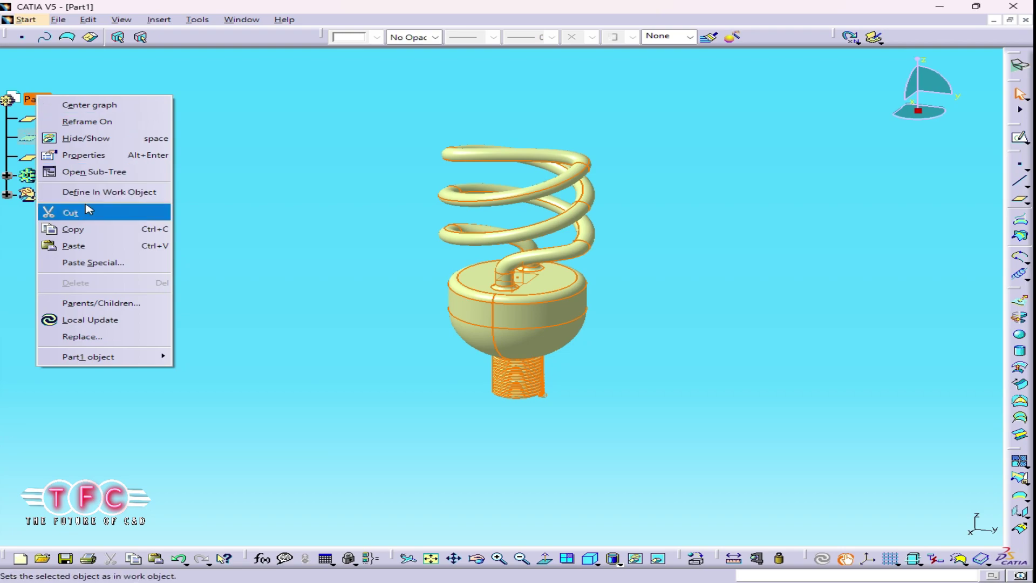
pyautogui.click(25, 100)
pyautogui.rightClick(65, 179)
pyautogui.click(26, 19)
pyautogui.click(145, 54)
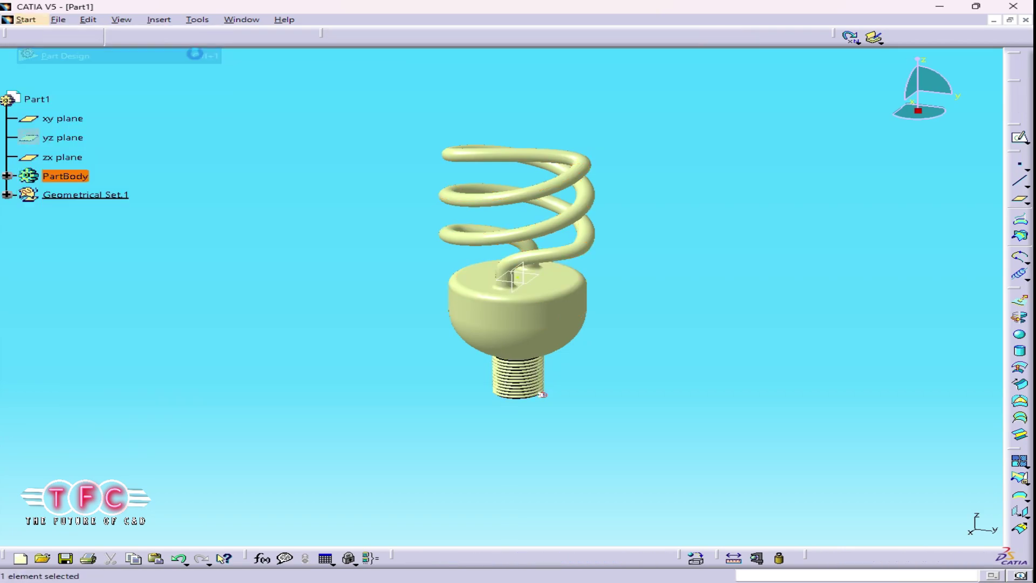
# Step: Insert a new body and create a Close Surface feature in it
pyautogui.click(197, 19)
pyautogui.click(169, 48)
pyautogui.click(972, 80)
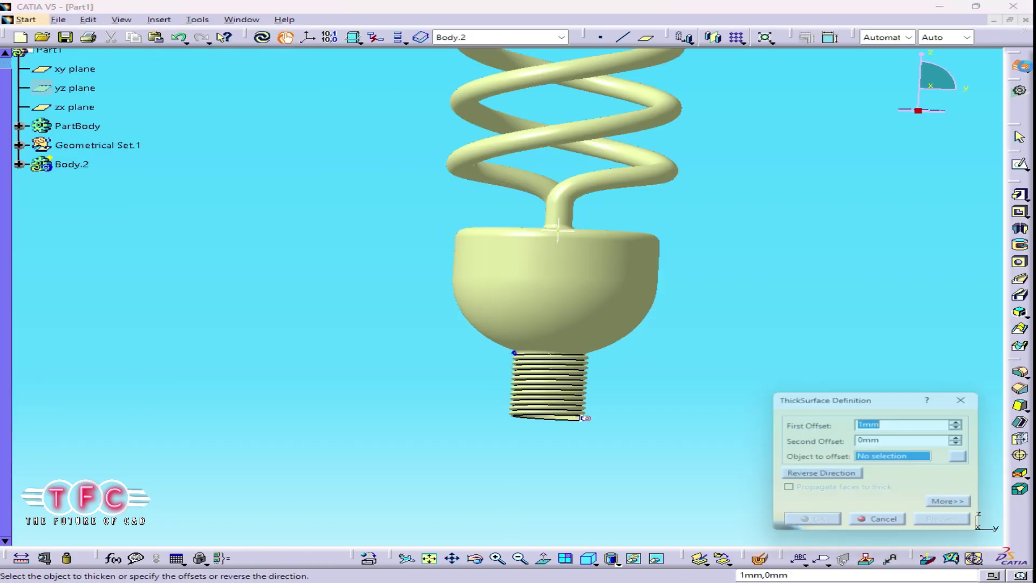
pyautogui.click(971, 398)
pyautogui.click(1027, 71)
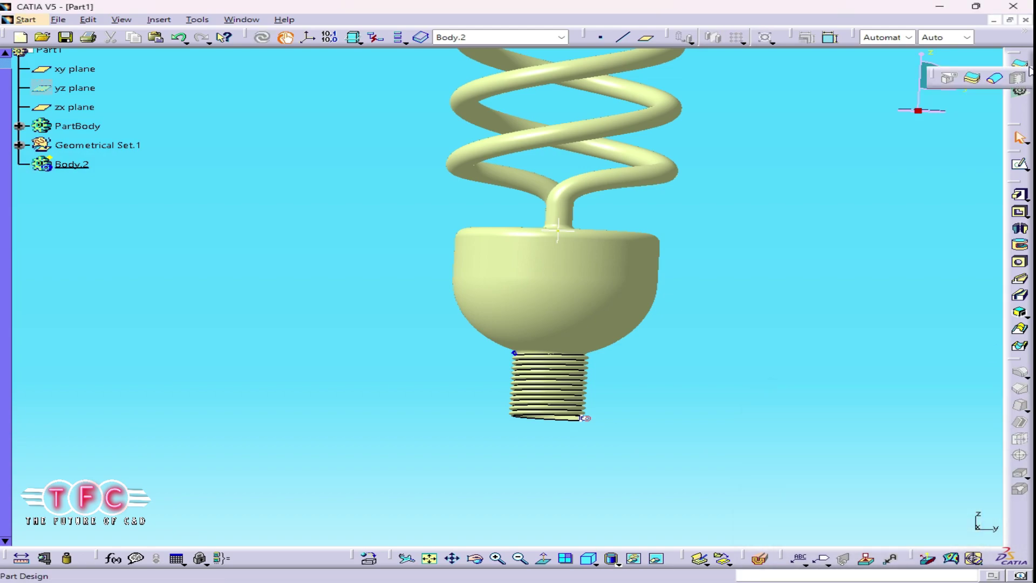
pyautogui.click(996, 79)
pyautogui.click(889, 525)
pyautogui.moveTo(654, 261); pyautogui.dragTo(620, 296, button='middle')
# Step: Insert another body and turn the swept thread surface into a solid with Close Surface
pyautogui.click(201, 20)
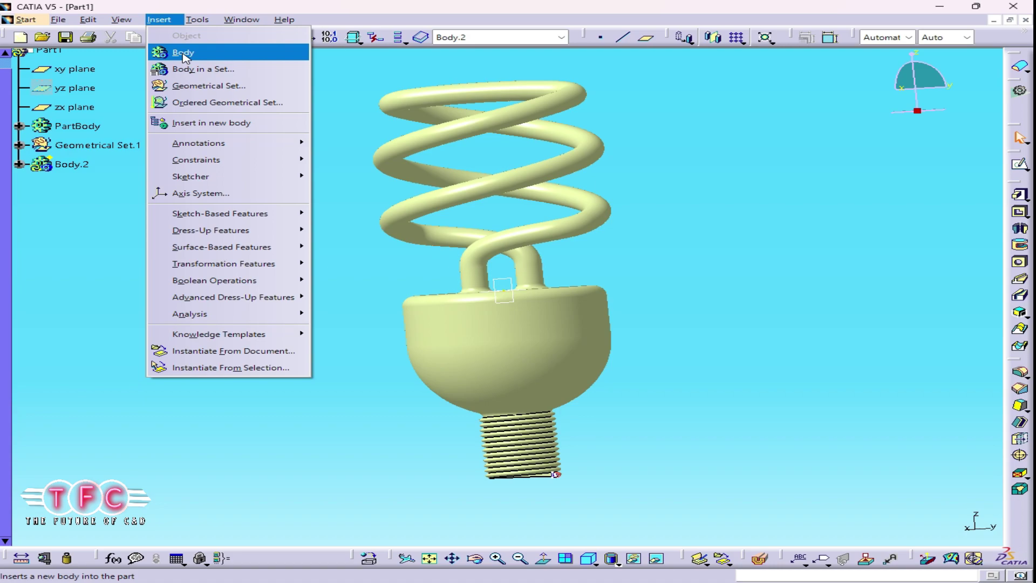
pyautogui.click(174, 50)
pyautogui.moveTo(804, 176); pyautogui.dragTo(471, 42, button='middle')
pyautogui.moveTo(830, 274)
pyautogui.mouseDown(button='middle')
pyautogui.moveTo(746, 293)
pyautogui.moveTo(831, 221)
pyautogui.mouseUp(button='middle')
pyautogui.click(1027, 71)
pyautogui.click(997, 81)
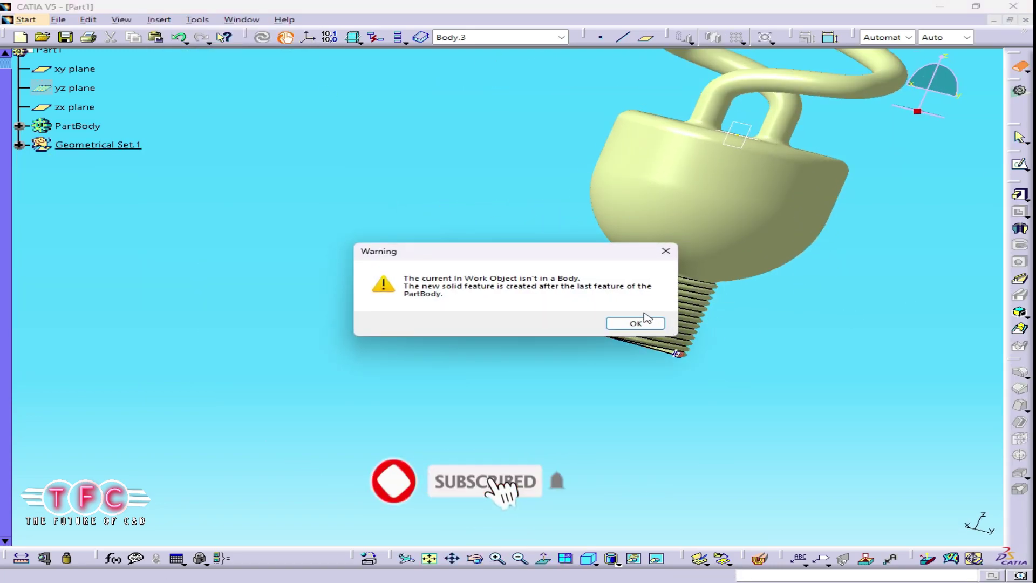
pyautogui.click(647, 323)
pyautogui.middleClick(650, 286)
pyautogui.click(550, 321)
pyautogui.click(880, 531)
pyautogui.moveTo(588, 388); pyautogui.dragTo(625, 442, button='middle')
# Step: Delete the CloseSurface.1 feature from PartBody
pyautogui.click(169, 21)
pyautogui.click(61, 131)
pyautogui.click(19, 126)
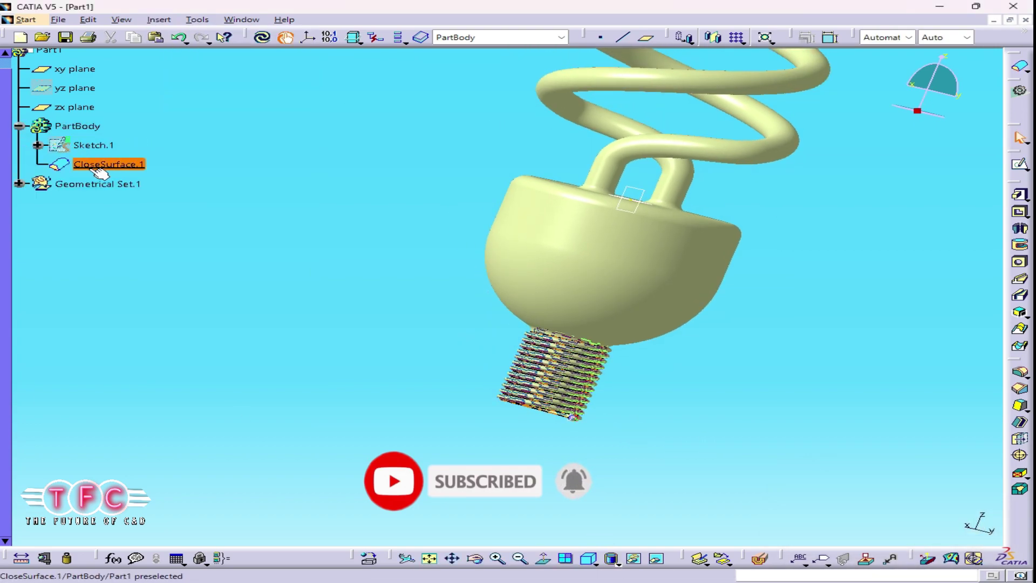
pyautogui.rightClick(49, 126)
pyautogui.click(99, 353)
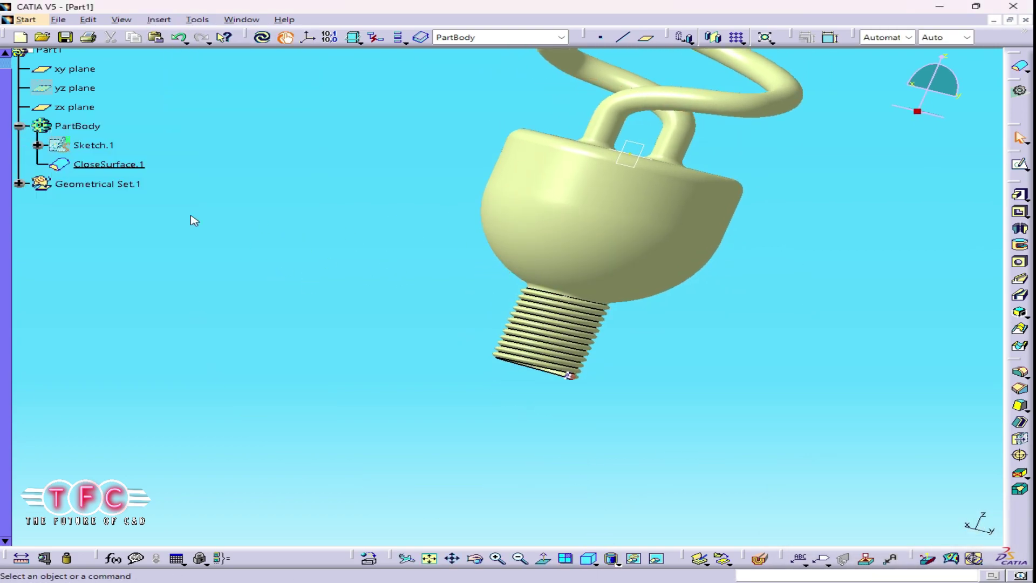
pyautogui.click(108, 164)
pyautogui.press('Delete')
pyautogui.click(885, 525)
pyautogui.moveTo(545, 235); pyautogui.dragTo(541, 192, button='middle')
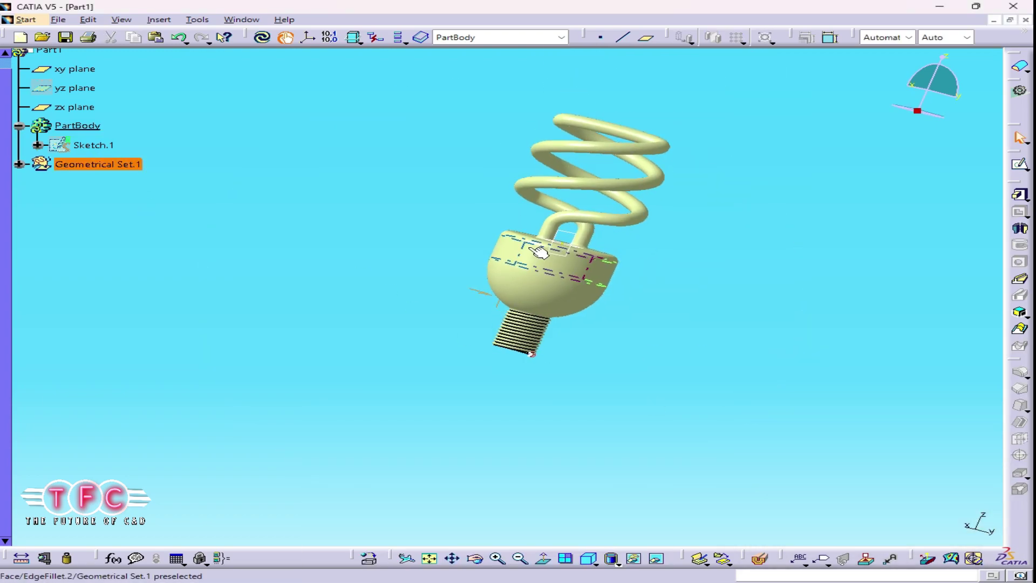
# Step: Insert a new body and convert the swept thread surface into a solid in it with Close Surface
pyautogui.click(158, 19)
pyautogui.click(208, 53)
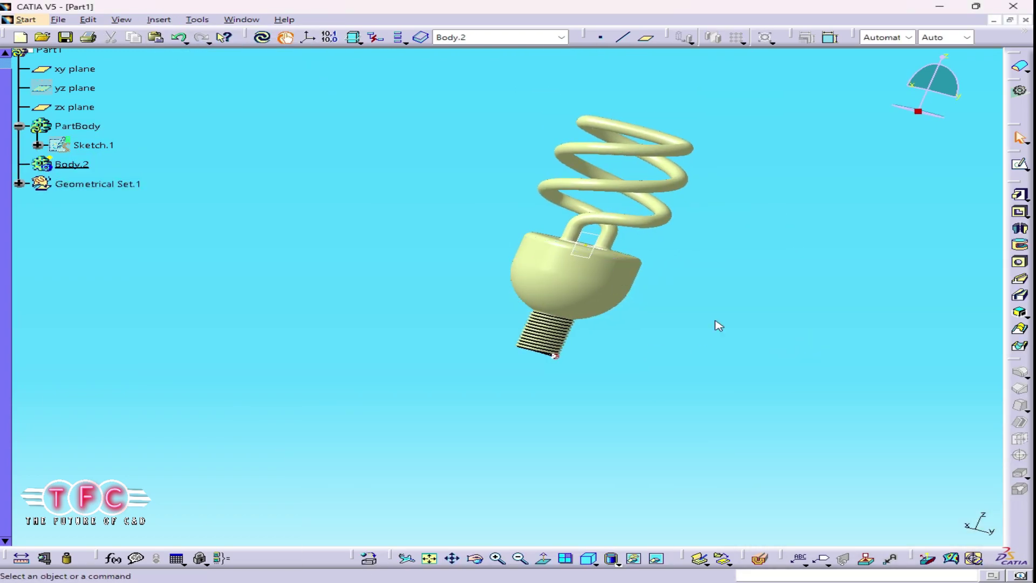
pyautogui.click(994, 82)
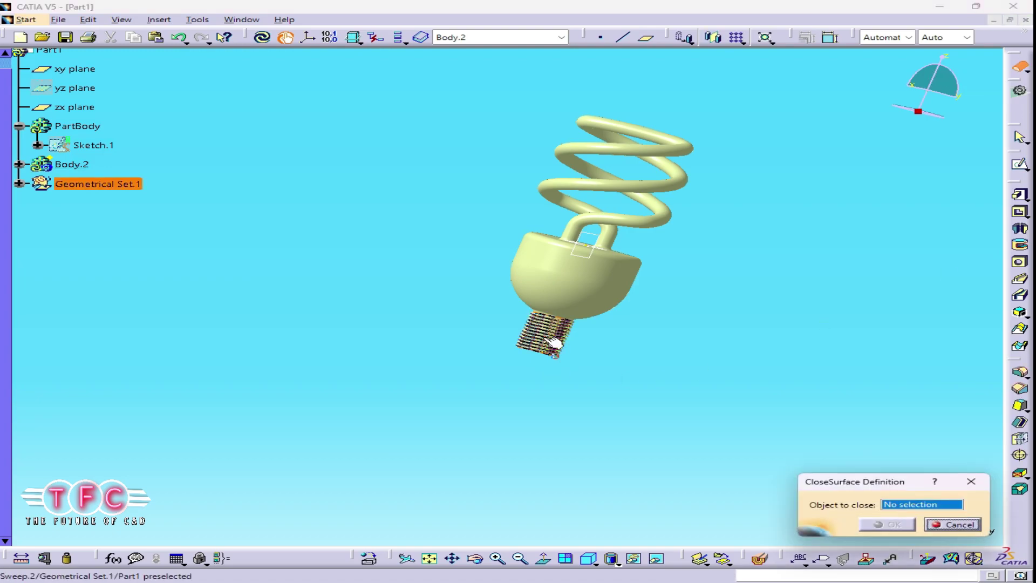
pyautogui.click(902, 528)
pyautogui.moveTo(594, 391); pyautogui.dragTo(324, 233, button='middle')
# Step: Insert a further body for the lamp and try to close the EdgeFillet.2 surface in it
pyautogui.click(164, 20)
pyautogui.click(177, 54)
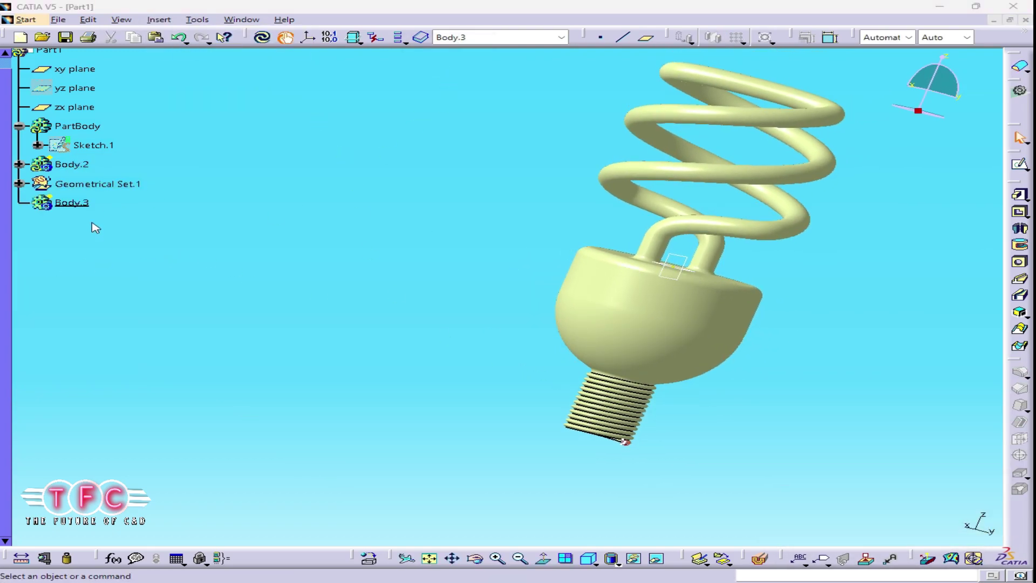
pyautogui.click(1019, 66)
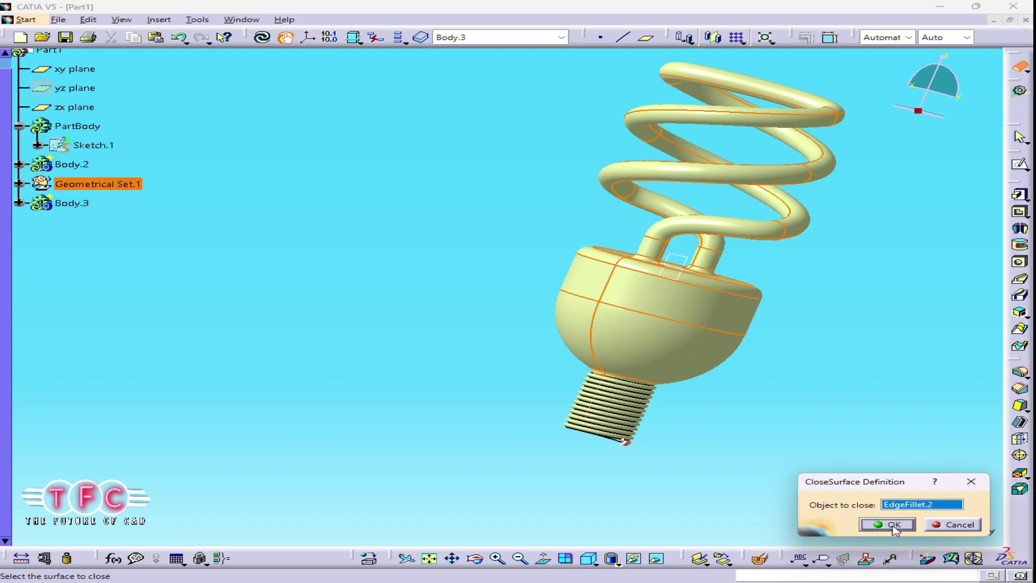
pyautogui.click(971, 481)
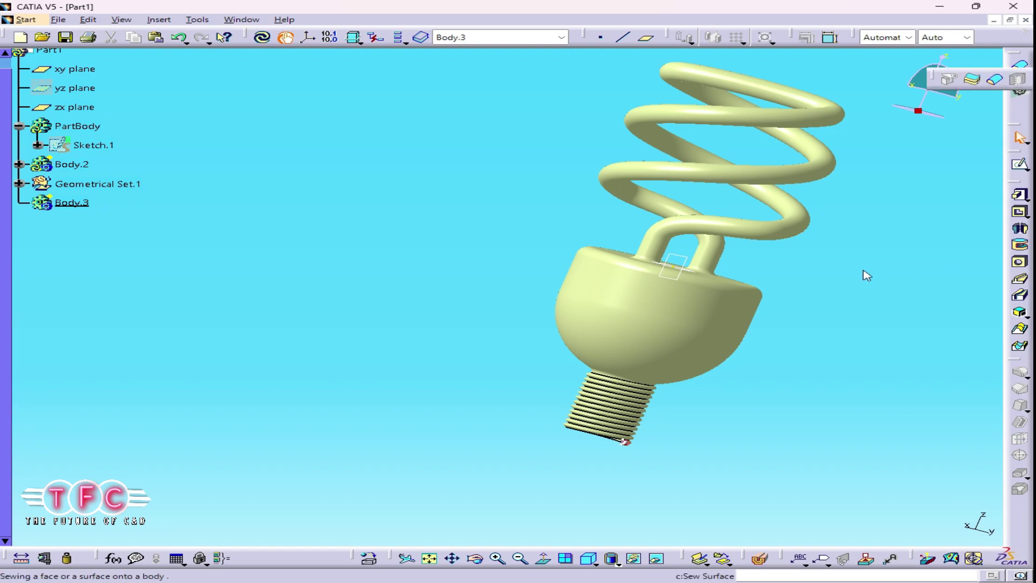
# Step: Thicken the filleted lamp surface into a solid in the new body with Thick Surface
pyautogui.click(971, 79)
pyautogui.click(730, 348)
pyautogui.click(811, 524)
pyautogui.moveTo(415, 300); pyautogui.dragTo(483, 409, button='middle')
pyautogui.click(483, 409)
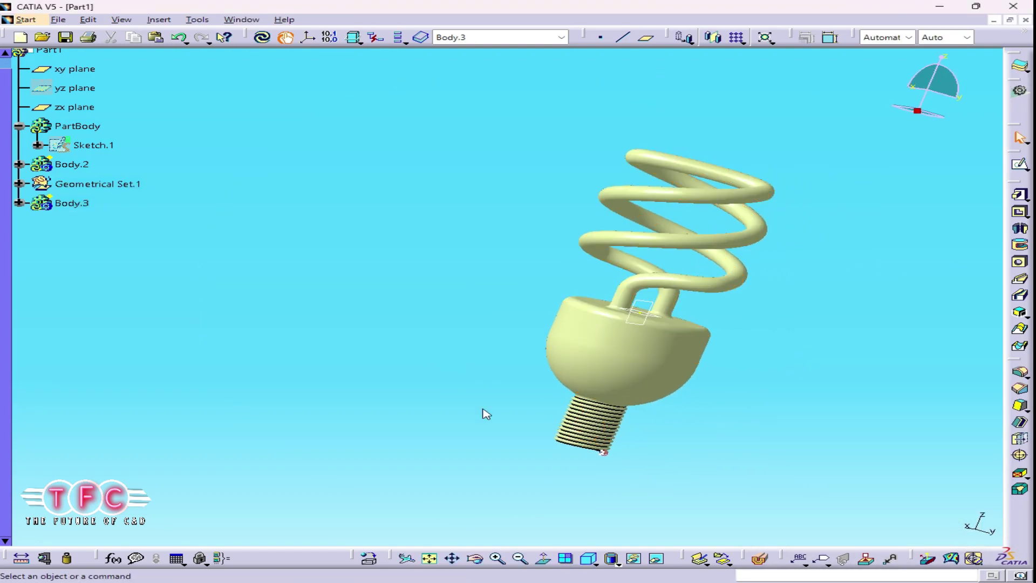
# Step: Hide the thickened lamp body Body.3, show it again, and hide PartBody
pyautogui.rightClick(69, 203)
pyautogui.click(120, 248)
pyautogui.moveTo(358, 281); pyautogui.dragTo(345, 301, button='middle')
pyautogui.rightClick(70, 163)
pyautogui.click(229, 229)
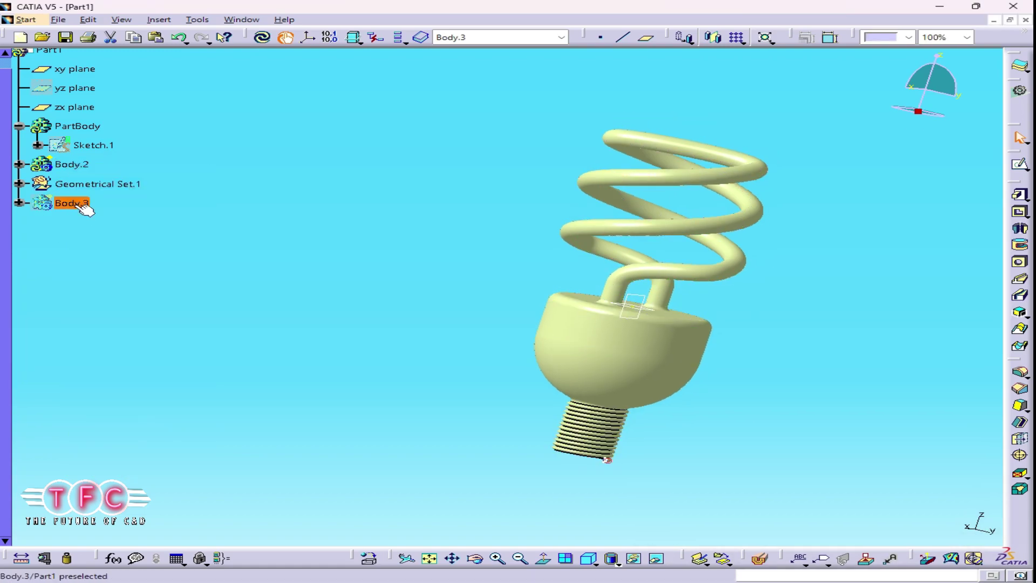
pyautogui.rightClick(84, 203)
pyautogui.click(119, 248)
pyautogui.rightClick(72, 129)
pyautogui.click(277, 250)
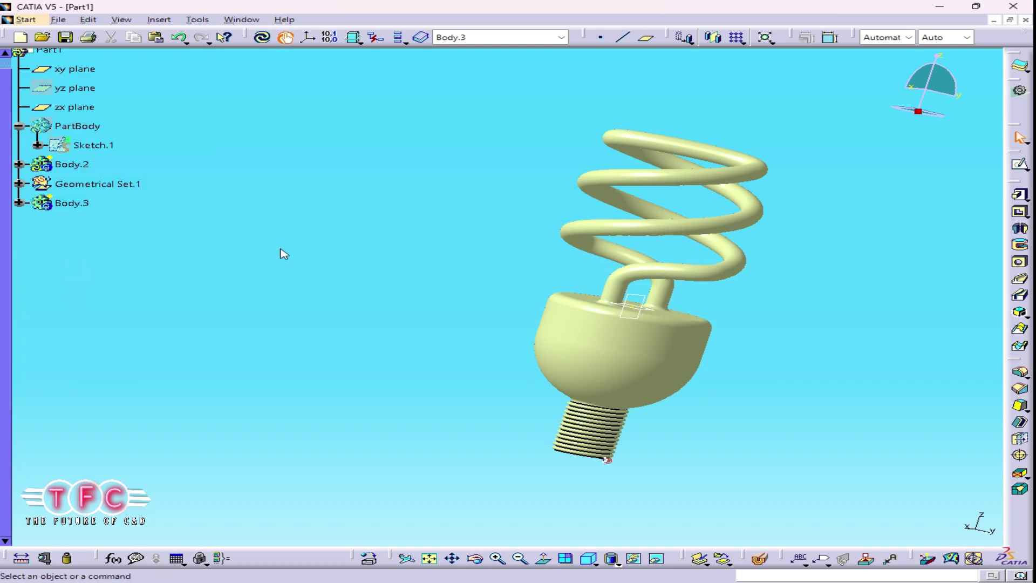
# Step: Hide the construction surfaces in Geometrical Set.1, keeping the solid bodies Body.2 and Body.3 shown
pyautogui.click(645, 376)
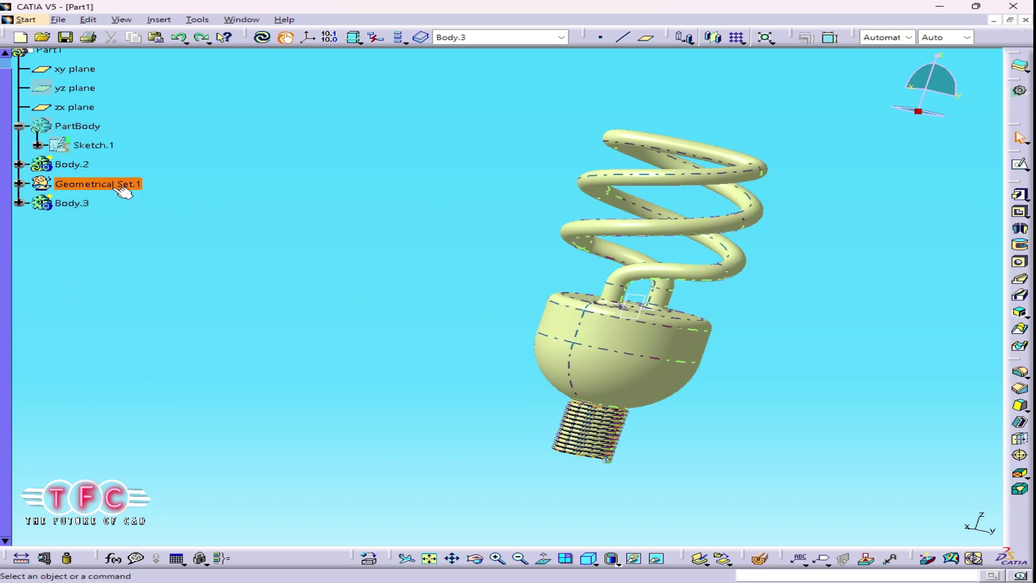
pyautogui.moveTo(443, 356); pyautogui.dragTo(403, 348, button='middle')
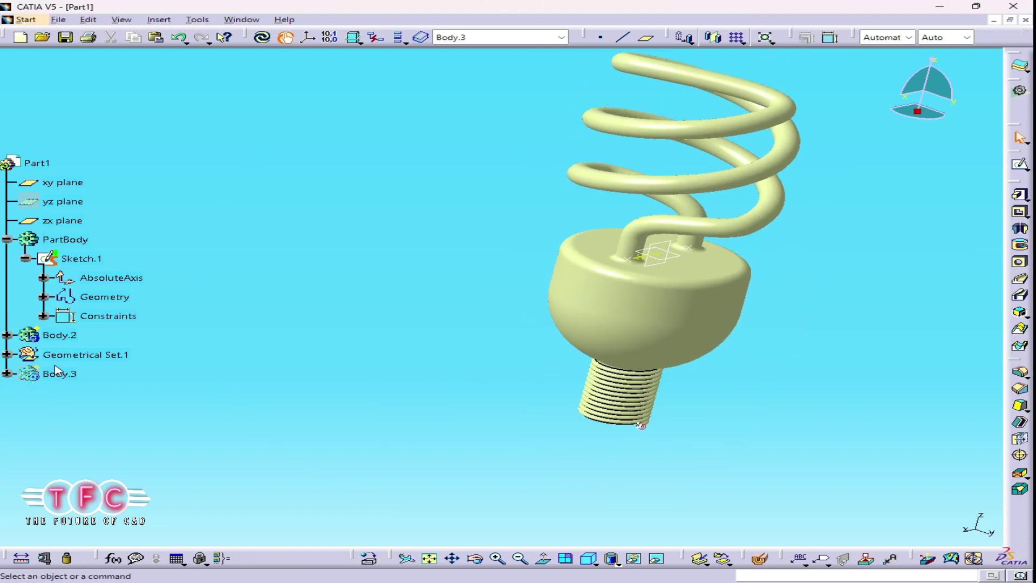
pyautogui.click(20, 352)
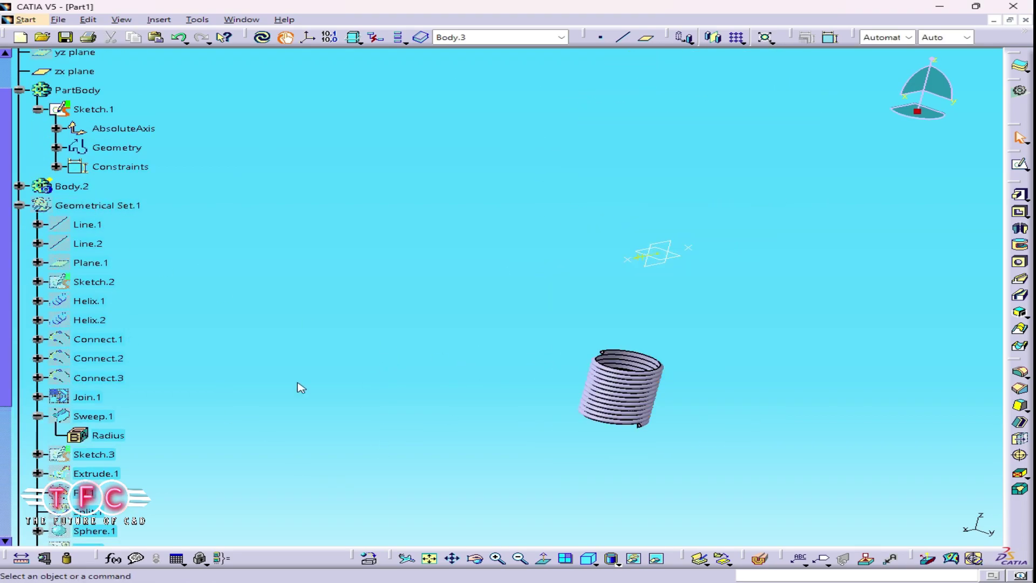
pyautogui.scroll(-8, 65, 382)
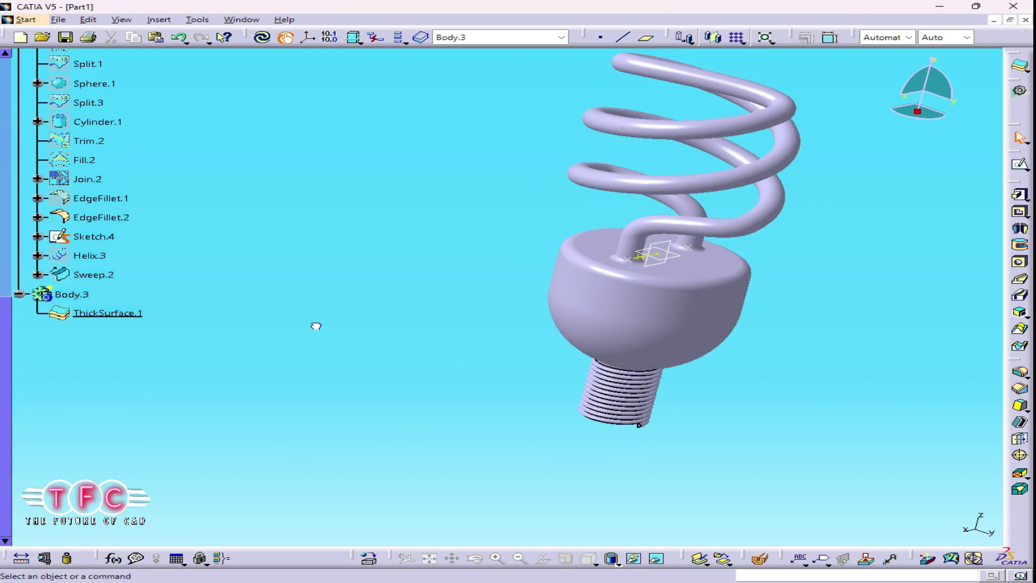
pyautogui.moveTo(313, 328); pyautogui.dragTo(270, 344, button='middle')
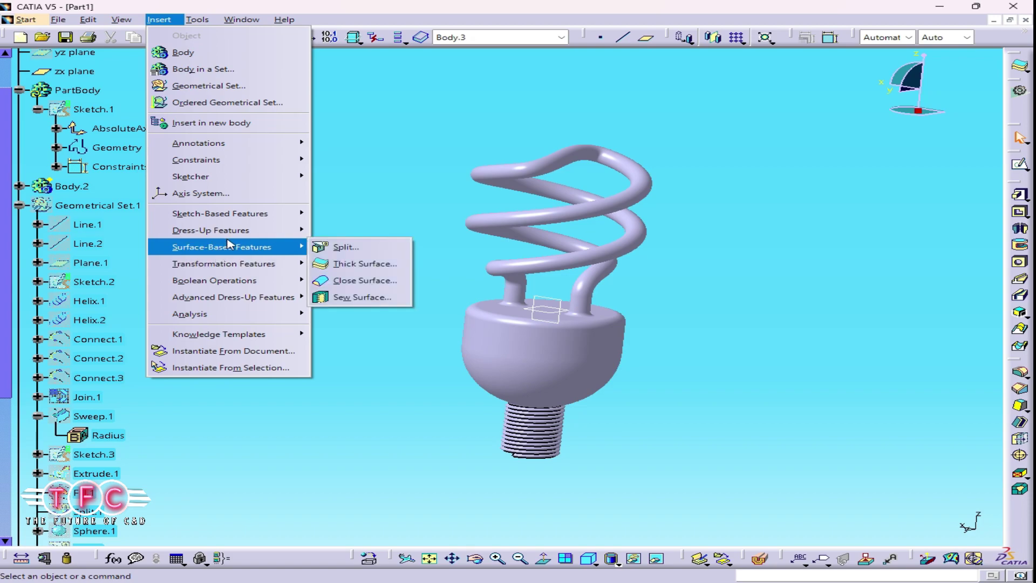
# Step: Assemble the thread solid Body.2 into the thickened lamp body Body.3
pyautogui.moveTo(324, 281)
pyautogui.click(356, 280)
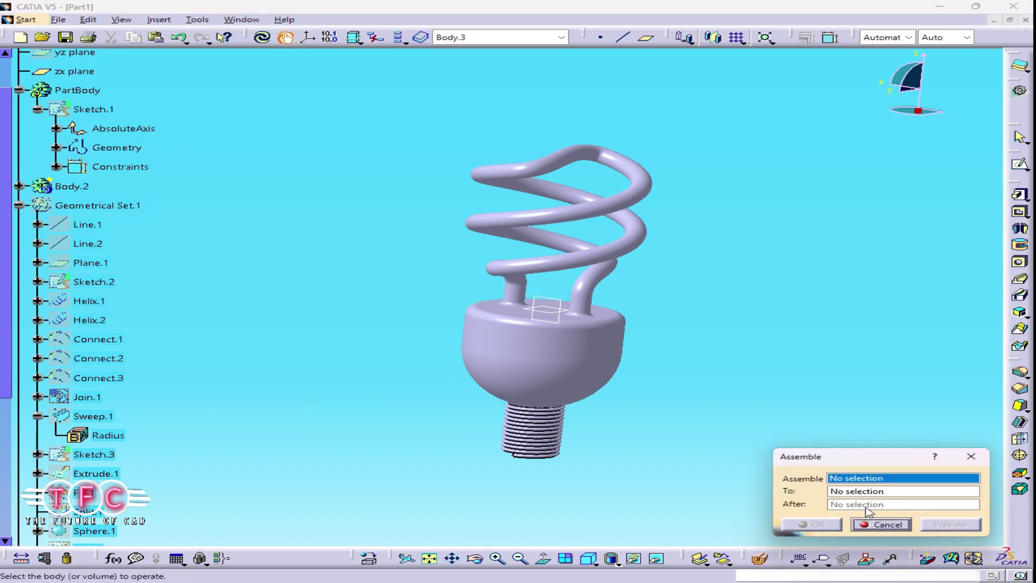
pyautogui.click(613, 389)
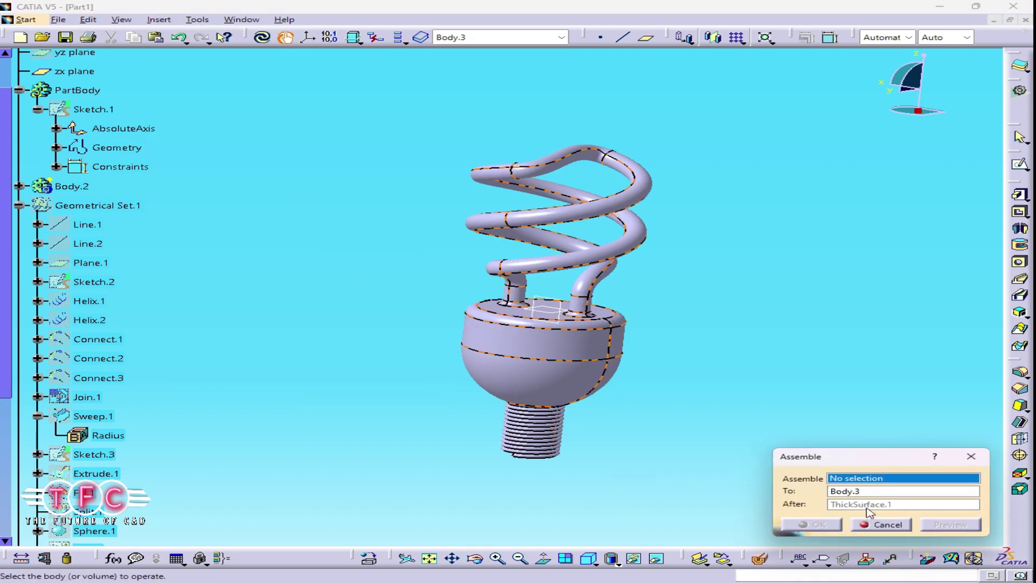
pyautogui.click(870, 480)
pyautogui.scroll(-4, 87, 425)
pyautogui.scroll(4, 86, 425)
pyautogui.click(20, 205)
pyautogui.click(78, 189)
pyautogui.click(83, 224)
pyautogui.click(612, 322)
pyautogui.click(817, 524)
pyautogui.click(818, 524)
pyautogui.moveTo(481, 161)
pyautogui.mouseDown(button='middle')
pyautogui.moveTo(703, 238)
pyautogui.moveTo(563, 302)
pyautogui.moveTo(490, 224)
pyautogui.moveTo(507, 361)
pyautogui.moveTo(581, 420)
pyautogui.mouseUp(button='middle')
pyautogui.scroll(-1, 580, 421)
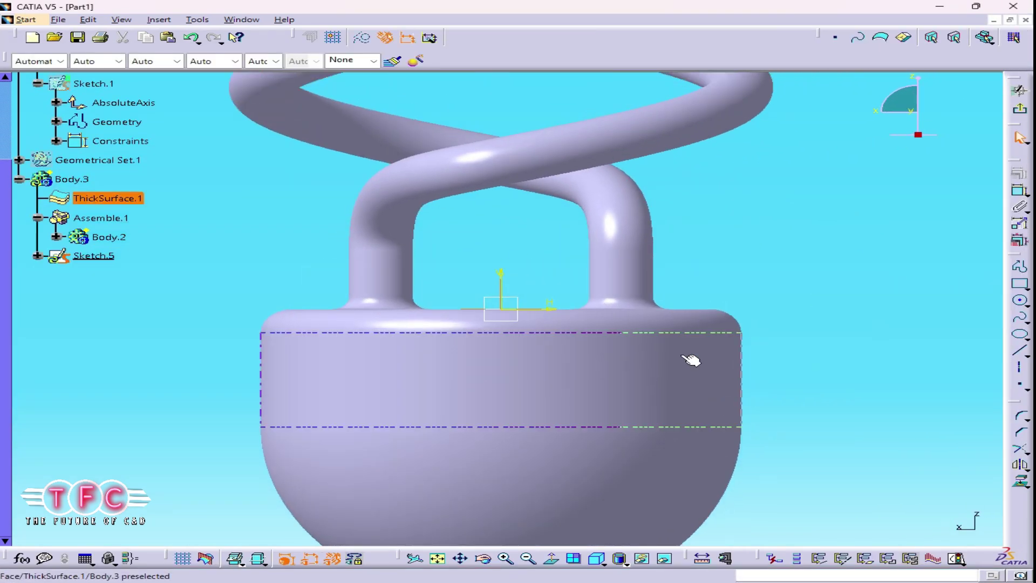
pyautogui.moveTo(688, 358)
pyautogui.mouseDown(button='middle')
pyautogui.moveTo(707, 157)
pyautogui.moveTo(658, 145)
pyautogui.mouseUp(button='middle')
pyautogui.moveTo(619, 365); pyautogui.dragTo(690, 465, button='middle')
pyautogui.click(1019, 110)
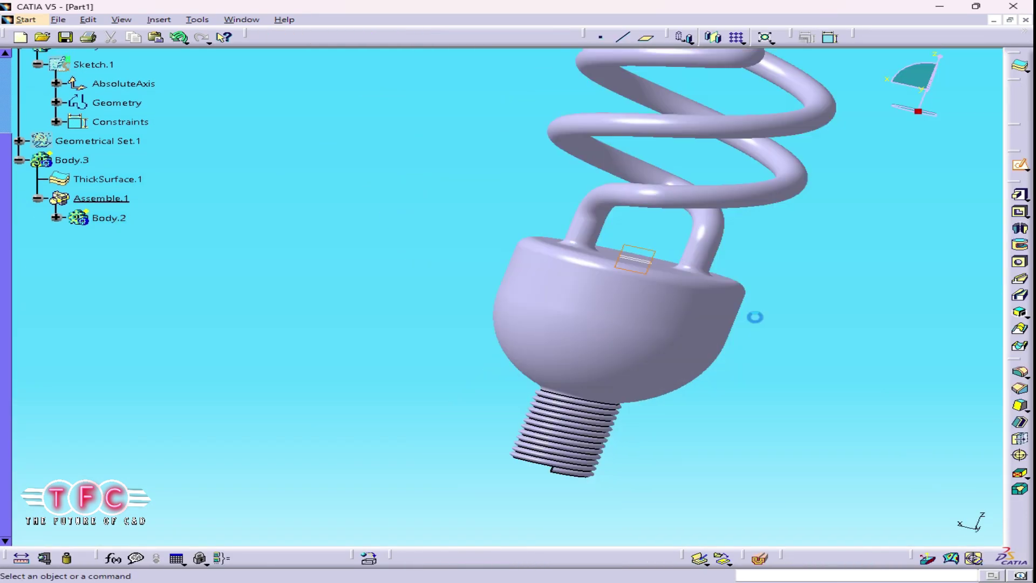
# Step: In a new sketch with the lamp cut by the sketch plane, draw a rectangle about 5 mm wide beside the thread's lower end
pyautogui.scroll(3, 553, 481)
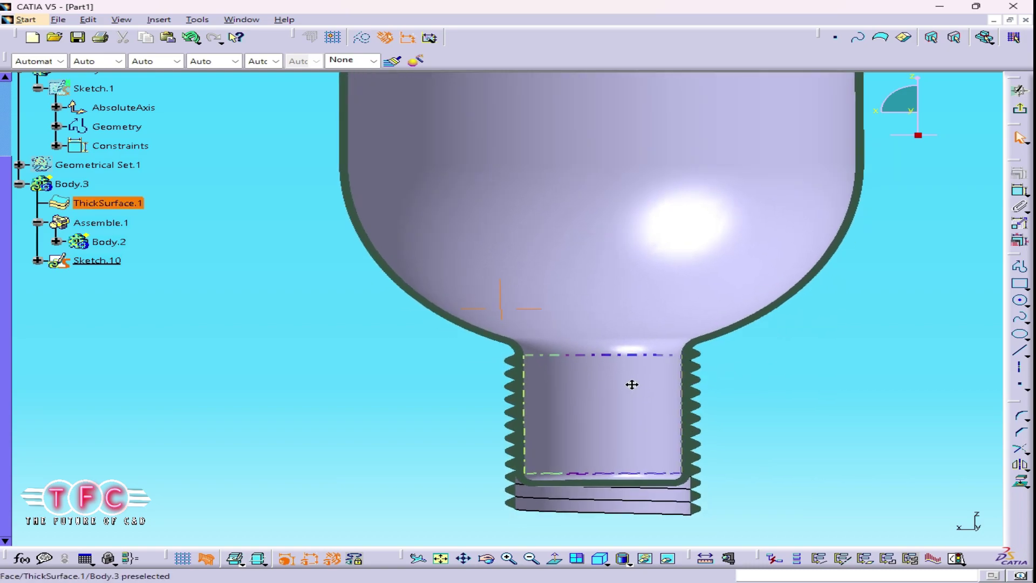
pyautogui.click(461, 424)
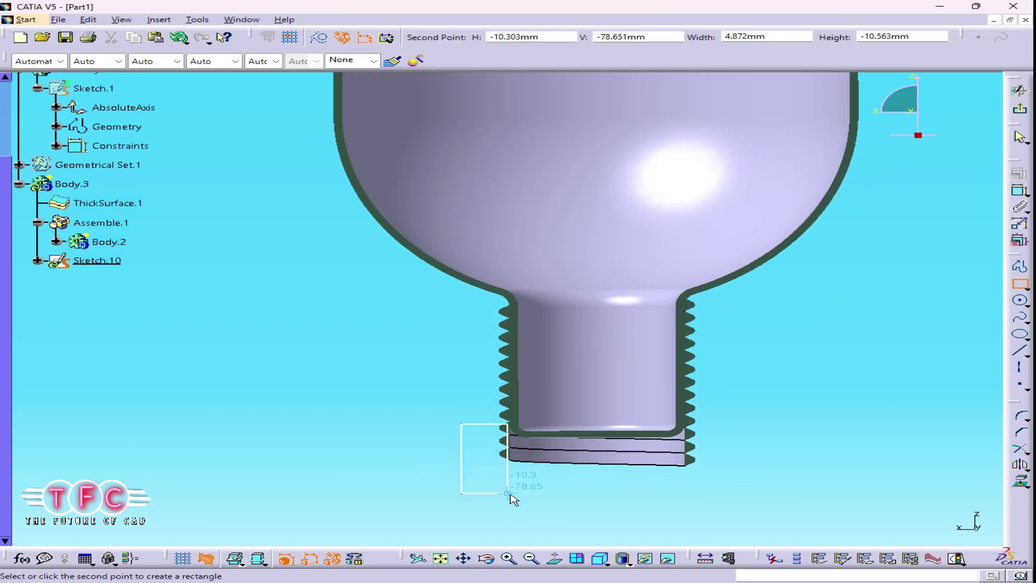
pyautogui.click(513, 496)
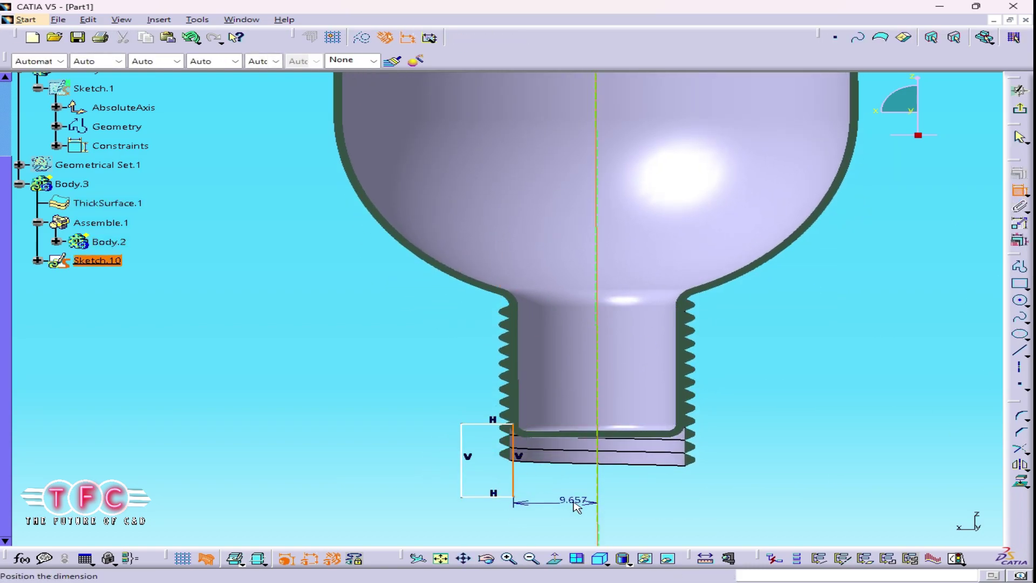
# Step: Constrain the rectangle's inner edge 10 mm from the vertical axis and its upper edge 2 mm from the neck's lower edge, and finish the sketch
pyautogui.doubleClick(578, 504)
pyautogui.write('10')
pyautogui.press('Return')
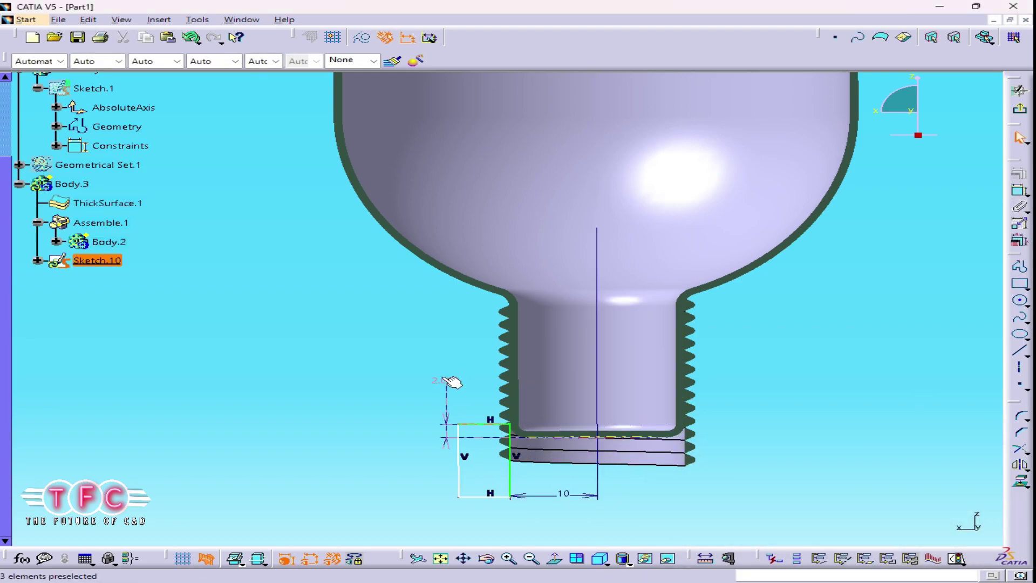
pyautogui.doubleClick(452, 382)
pyautogui.write('2')
pyautogui.press('Return')
pyautogui.click(1020, 108)
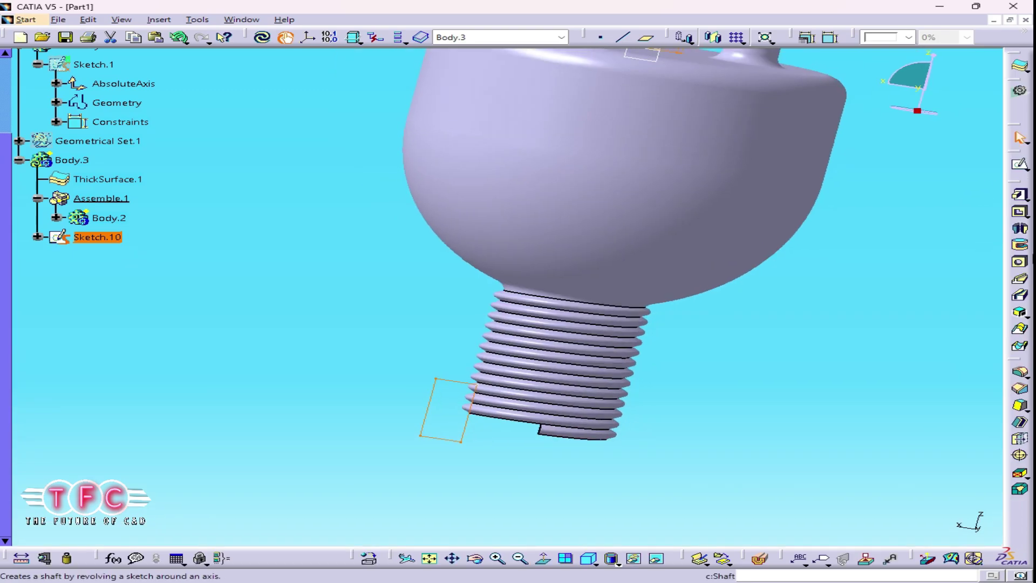
# Step: Cut a groove by revolving the rectangle sketch around the lamp's vertical axis to trim the thread's overhanging lower end
pyautogui.click(1020, 245)
pyautogui.click(640, 213)
pyautogui.click(950, 524)
pyautogui.click(818, 524)
pyautogui.moveTo(680, 345); pyautogui.dragTo(620, 174, button='middle')
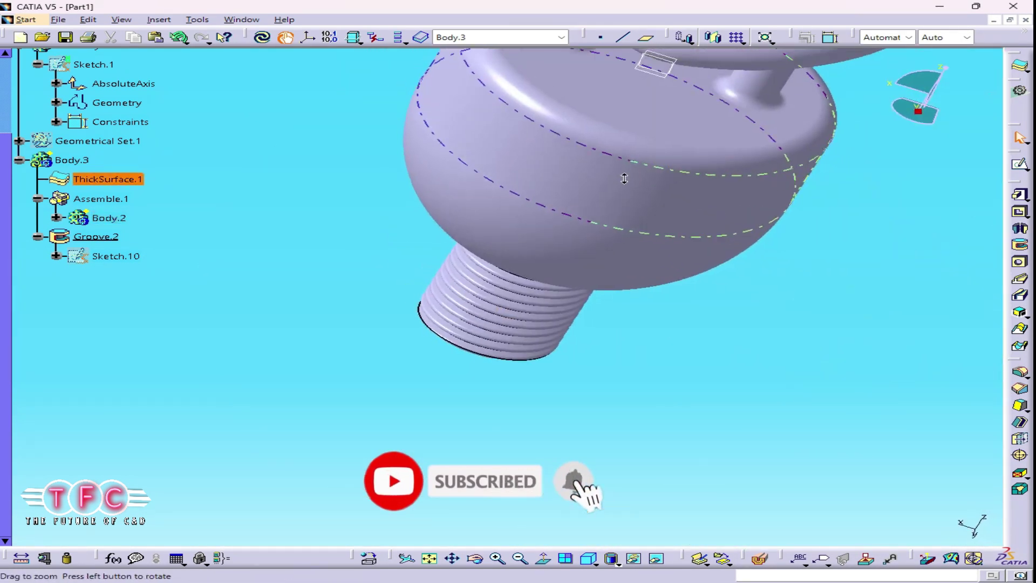